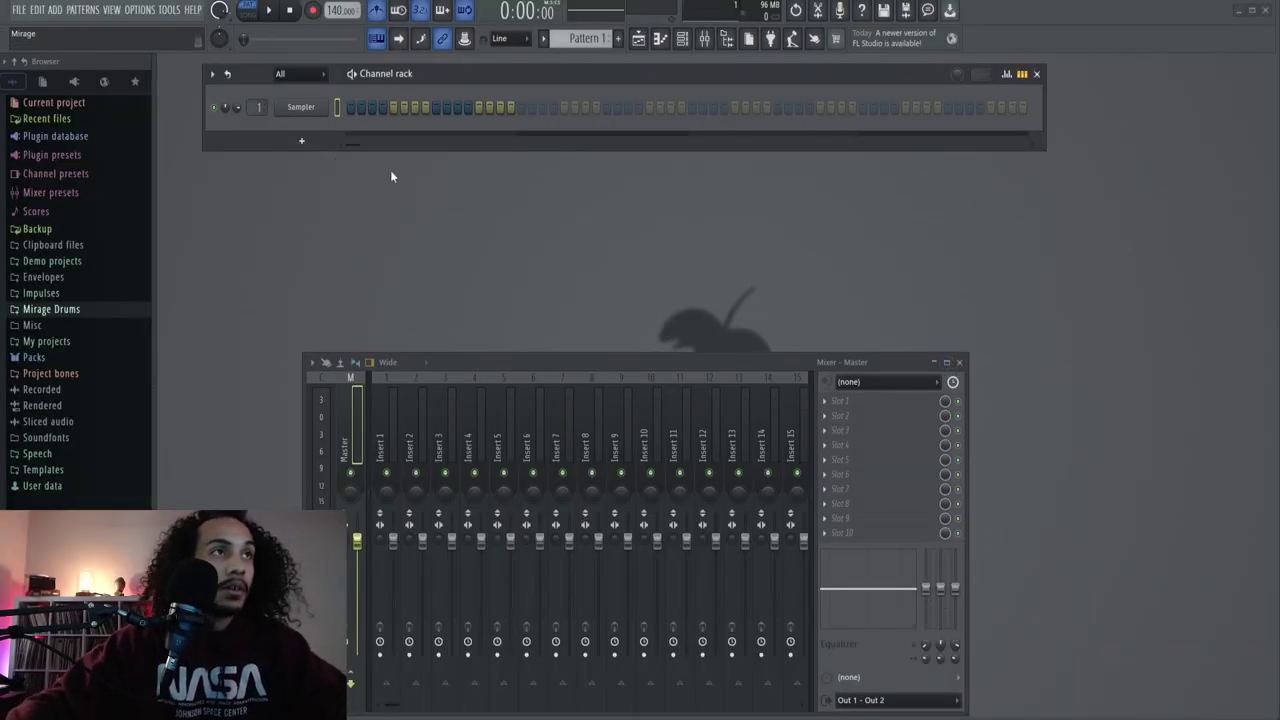
# - Add Omnisphere, Opus and Ripchord channels to the channel rack and browse Ripchord's preset list
pyautogui.click(301, 140)
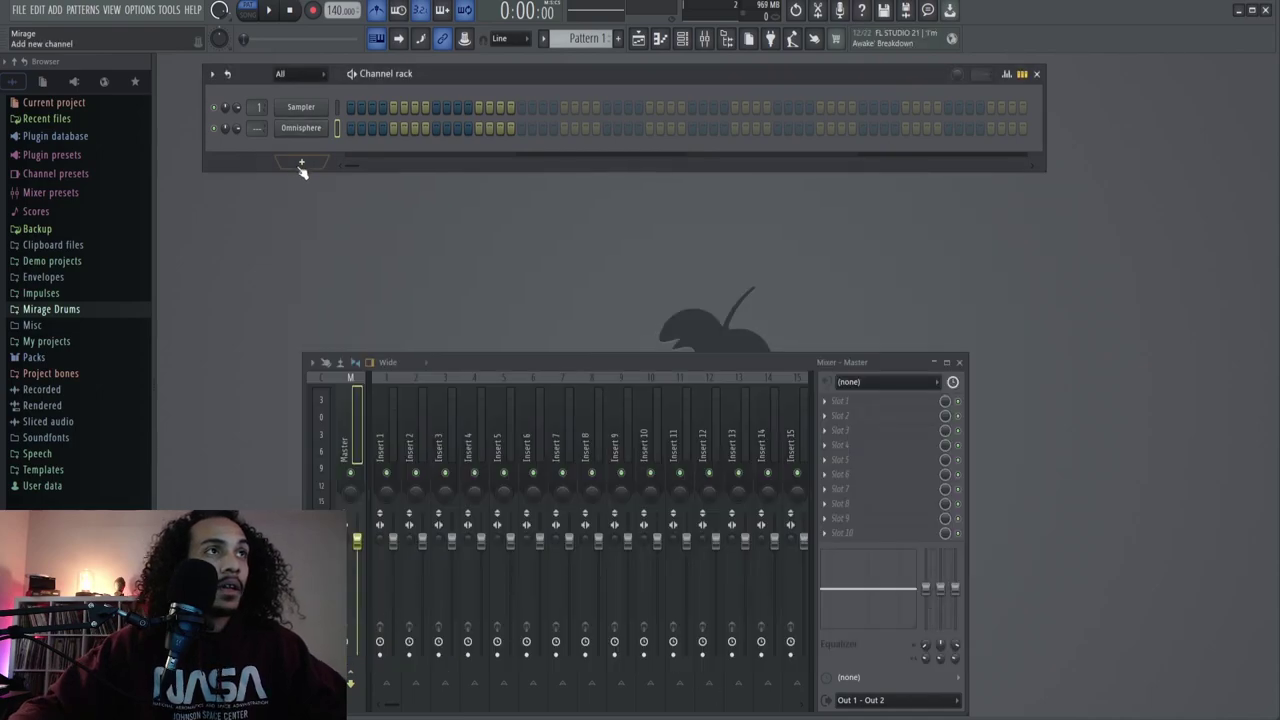
pyautogui.click(301, 161)
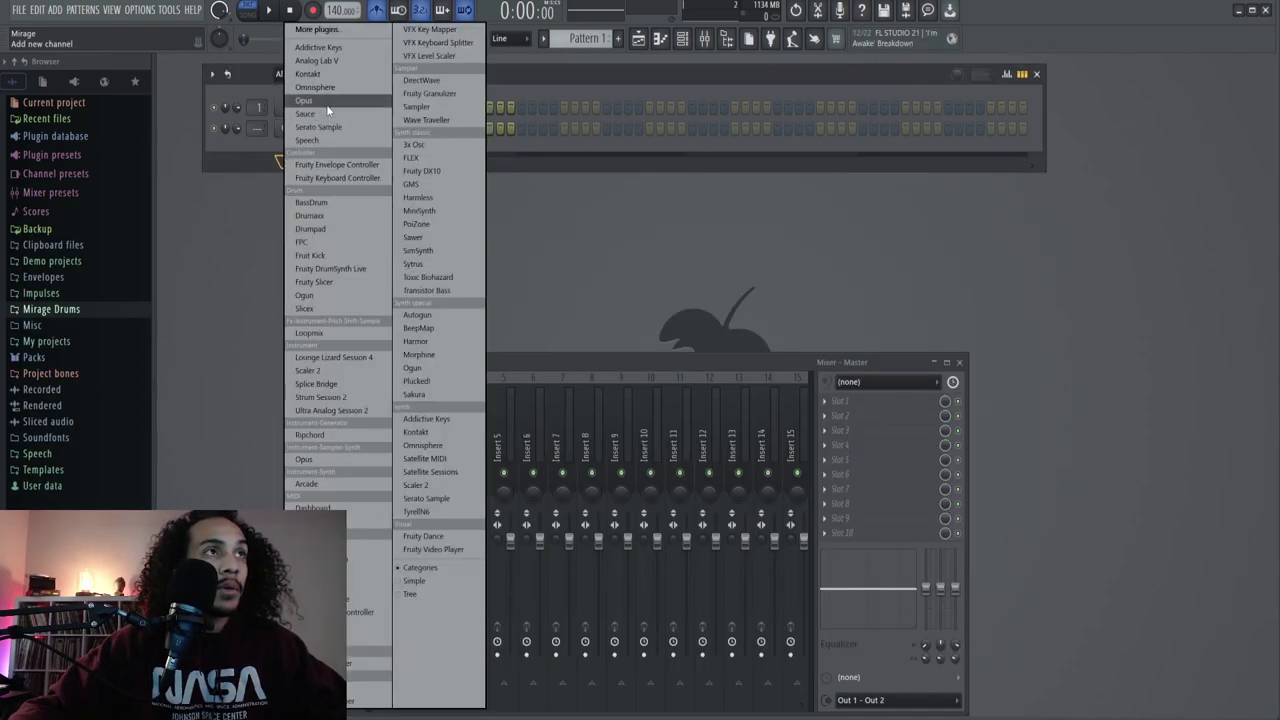
pyautogui.click(304, 101)
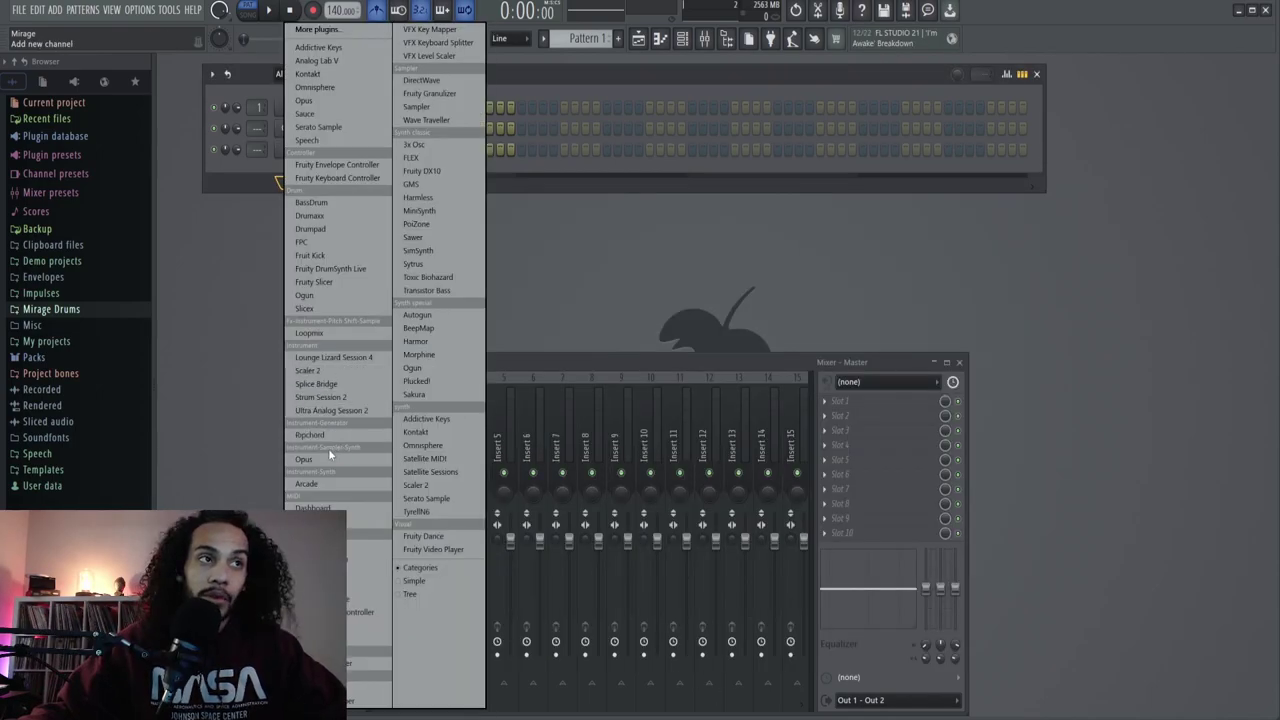
pyautogui.click(328, 448)
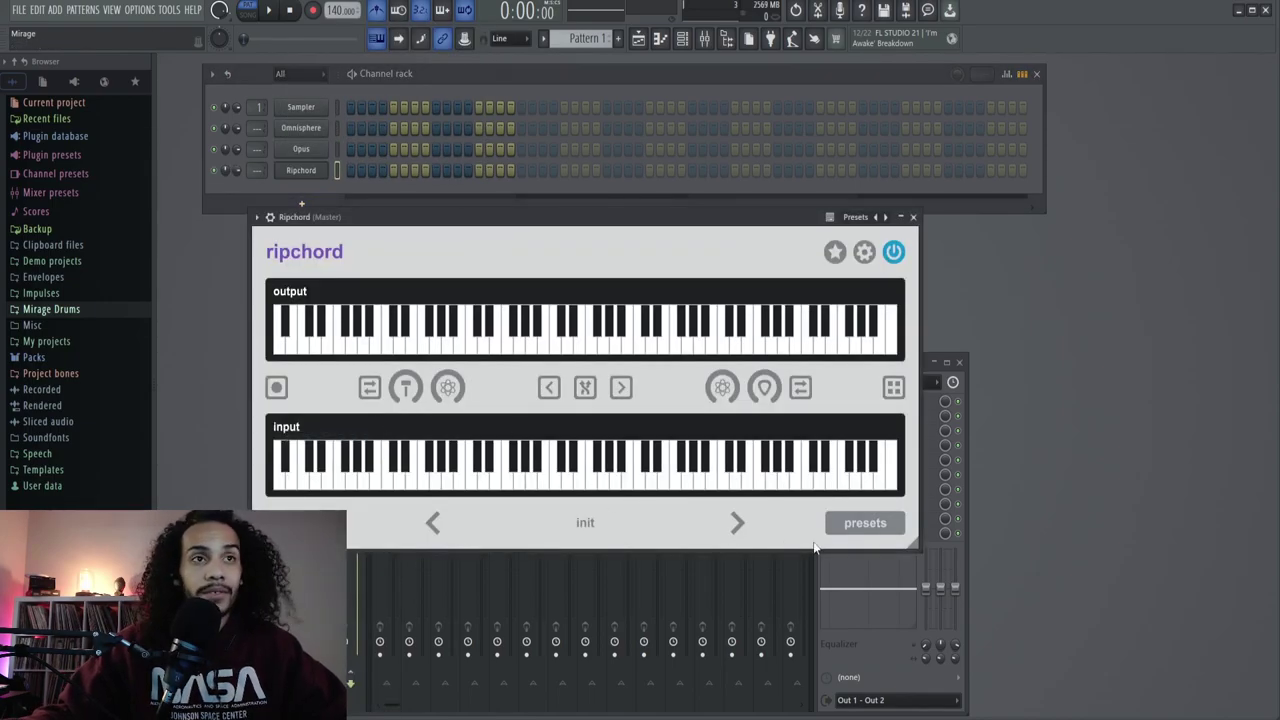
pyautogui.click(852, 524)
pyautogui.scroll(-10, 579, 447)
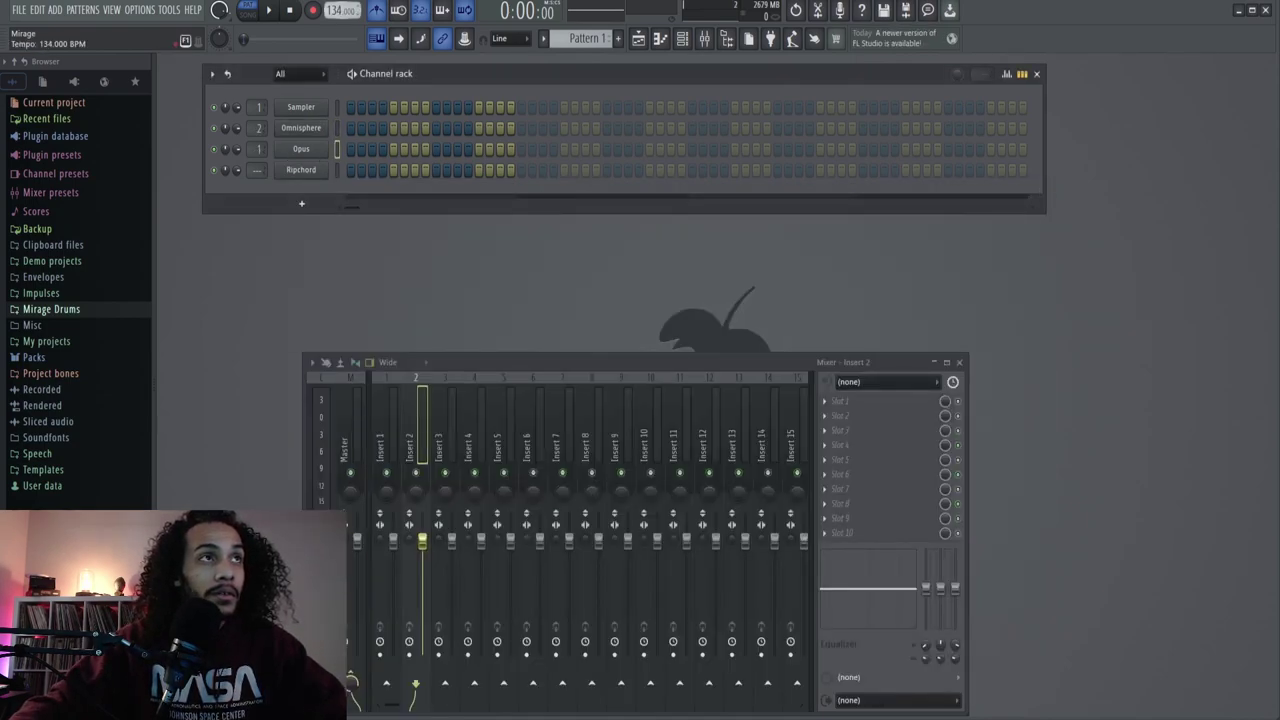
# - Set the project tempo to 135 BPM and check it with a short playback
pyautogui.scroll(1, 338, 11)
pyautogui.click(271, 12)
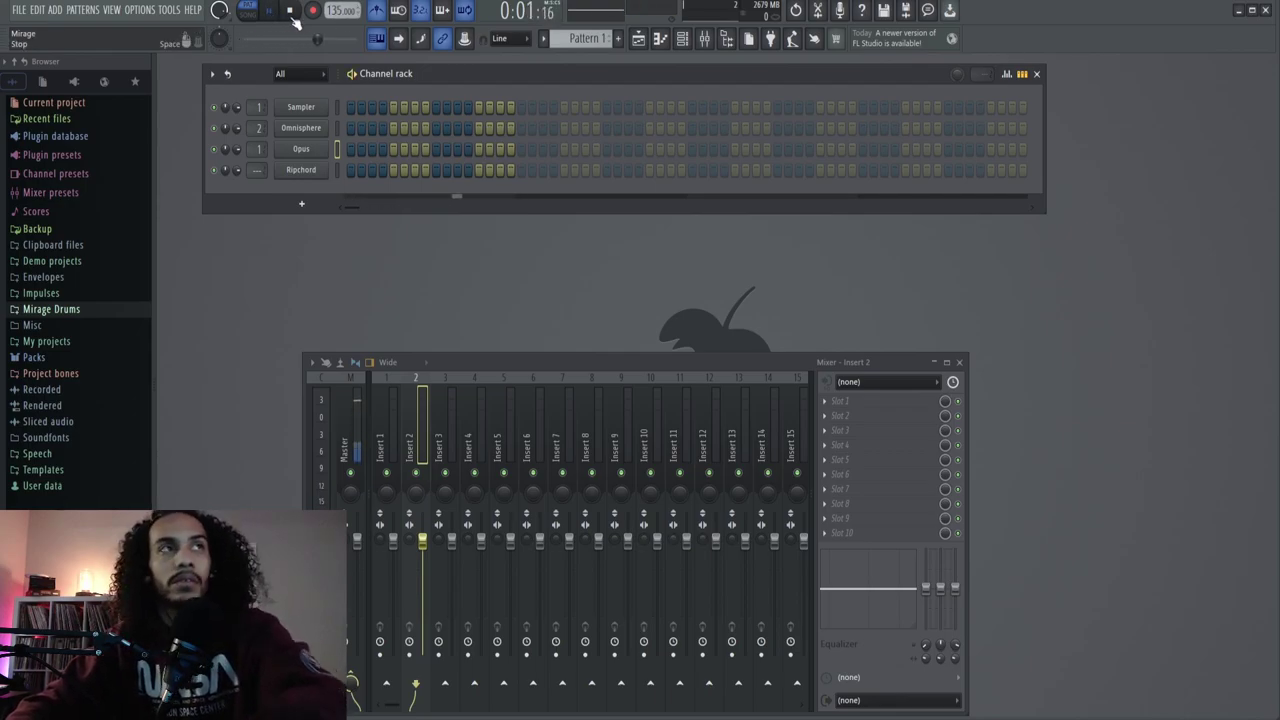
pyautogui.click(290, 12)
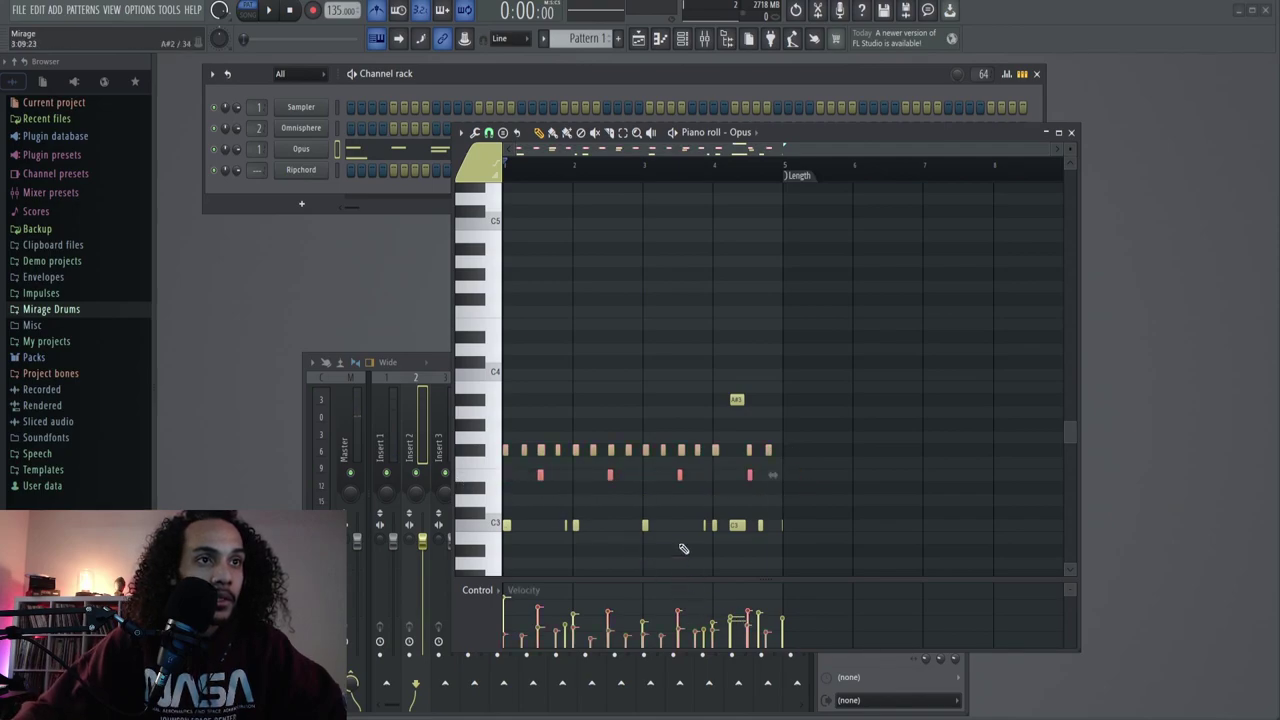
# - Lower the velocity of the selected E3 notes in the Opus drum pattern
pyautogui.scroll(-5, 590, 535)
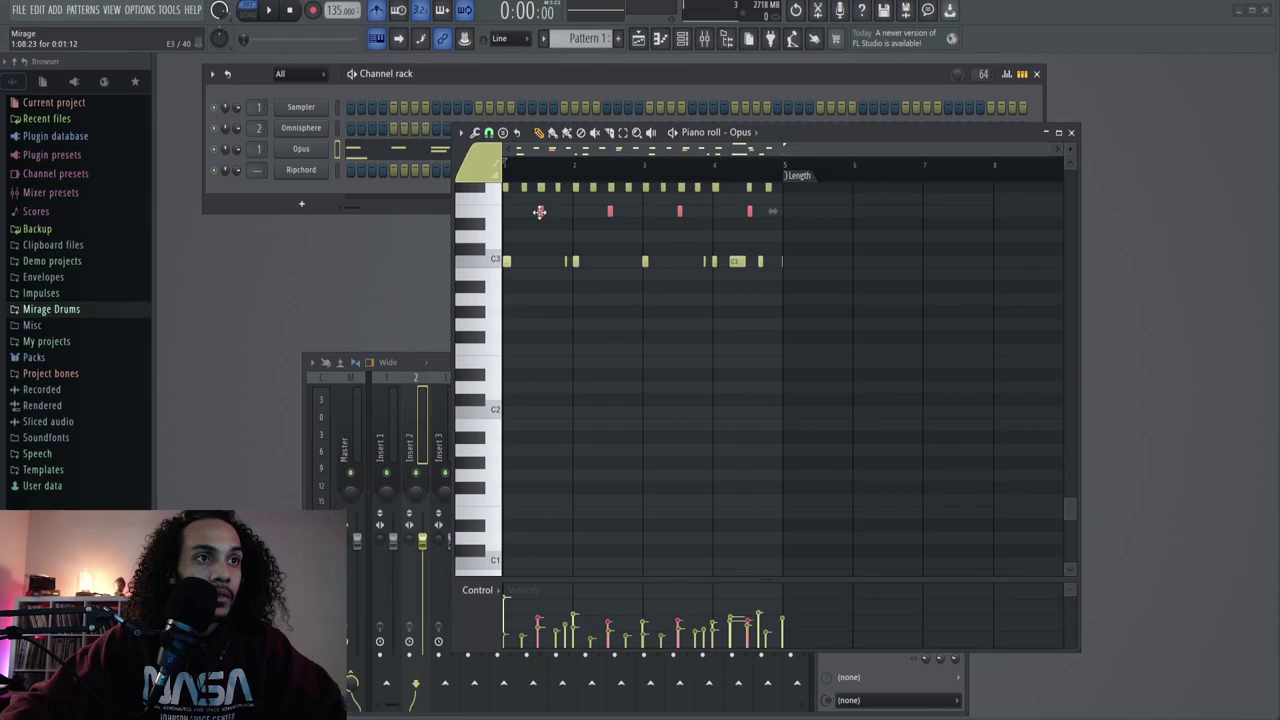
pyautogui.scroll(5, 571, 312)
pyautogui.hscroll(-3, 580, 330)
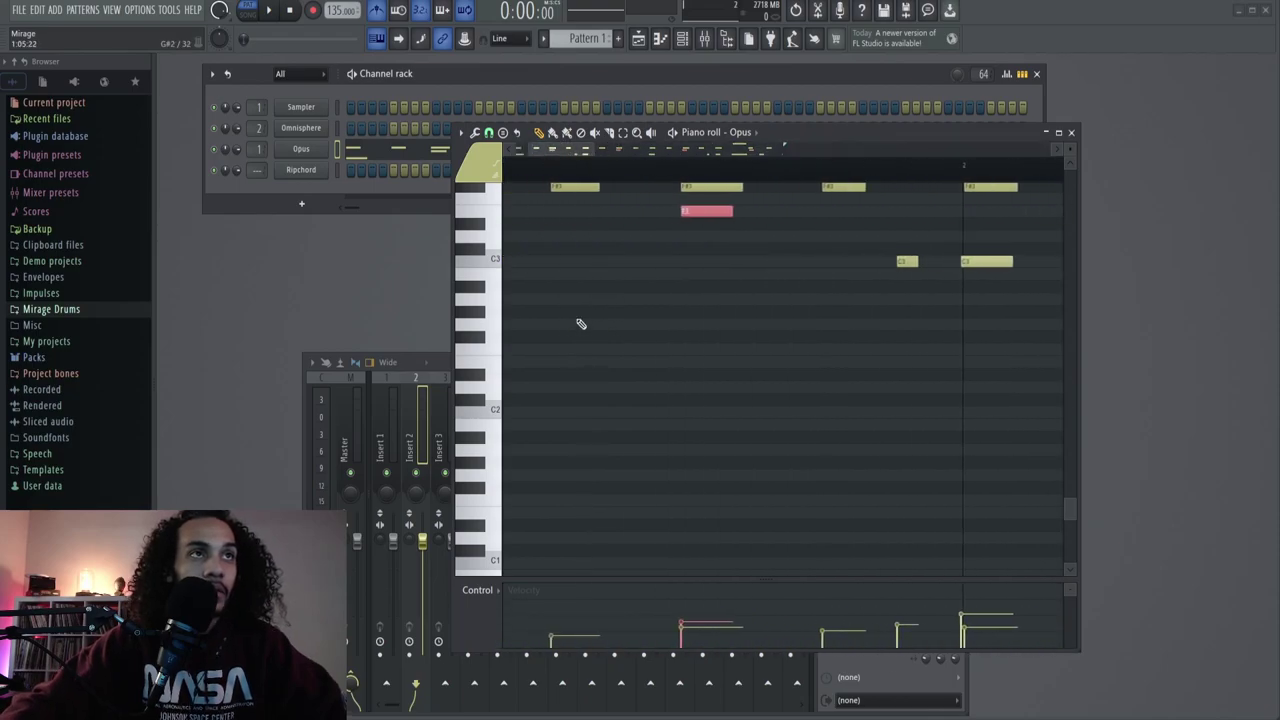
pyautogui.scroll(6, 591, 255)
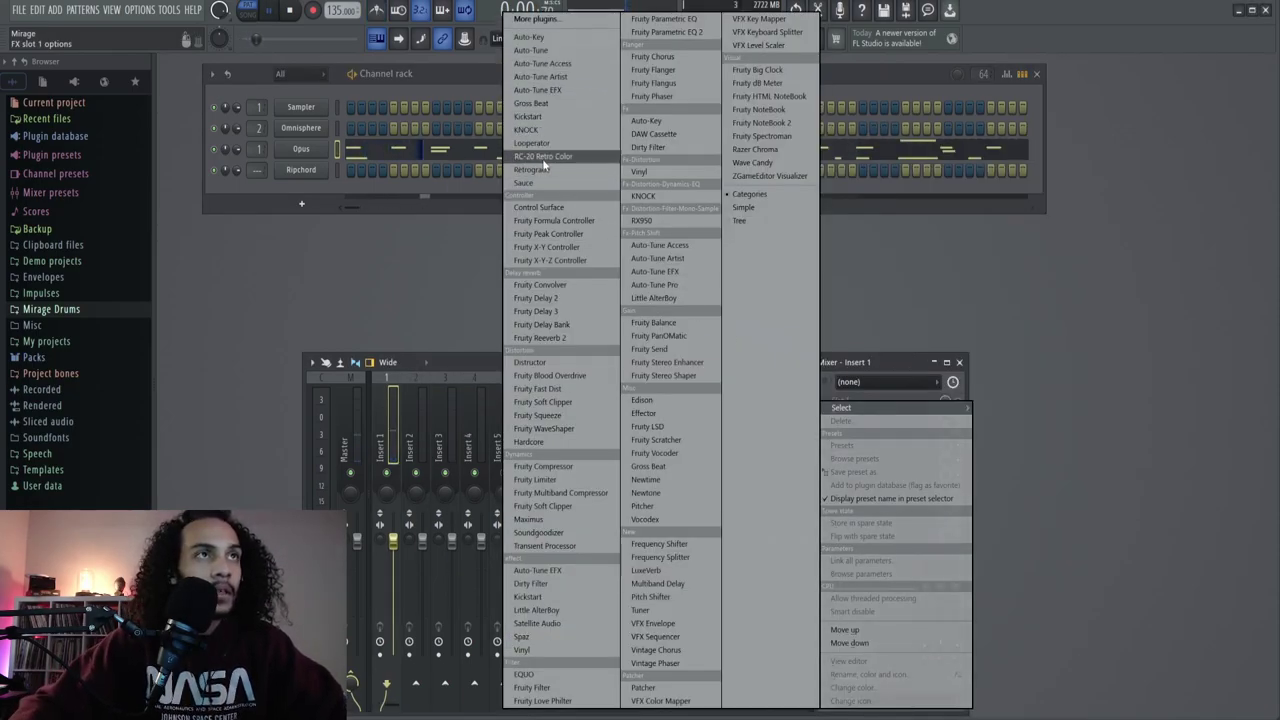
# - Load RC-20 Retro Color in the first effect slot of Insert 1 and apply its Drum Break 2 preset
pyautogui.click(547, 157)
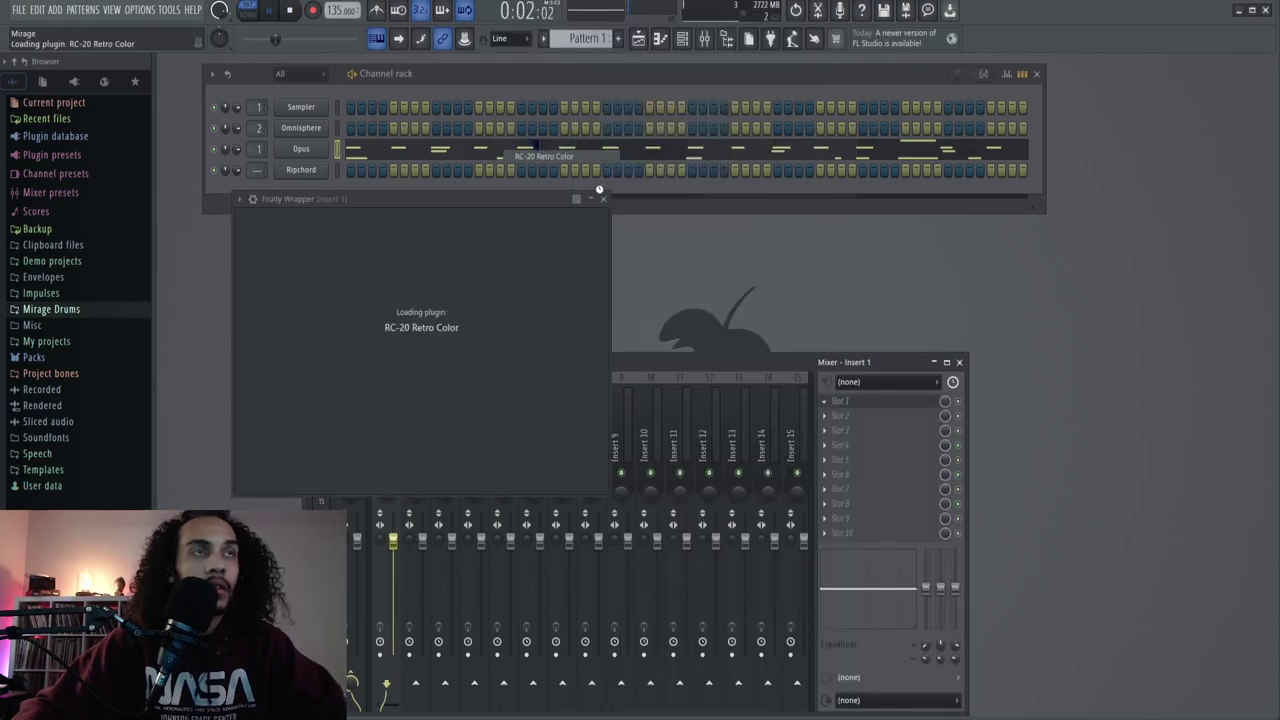
pyautogui.click(473, 238)
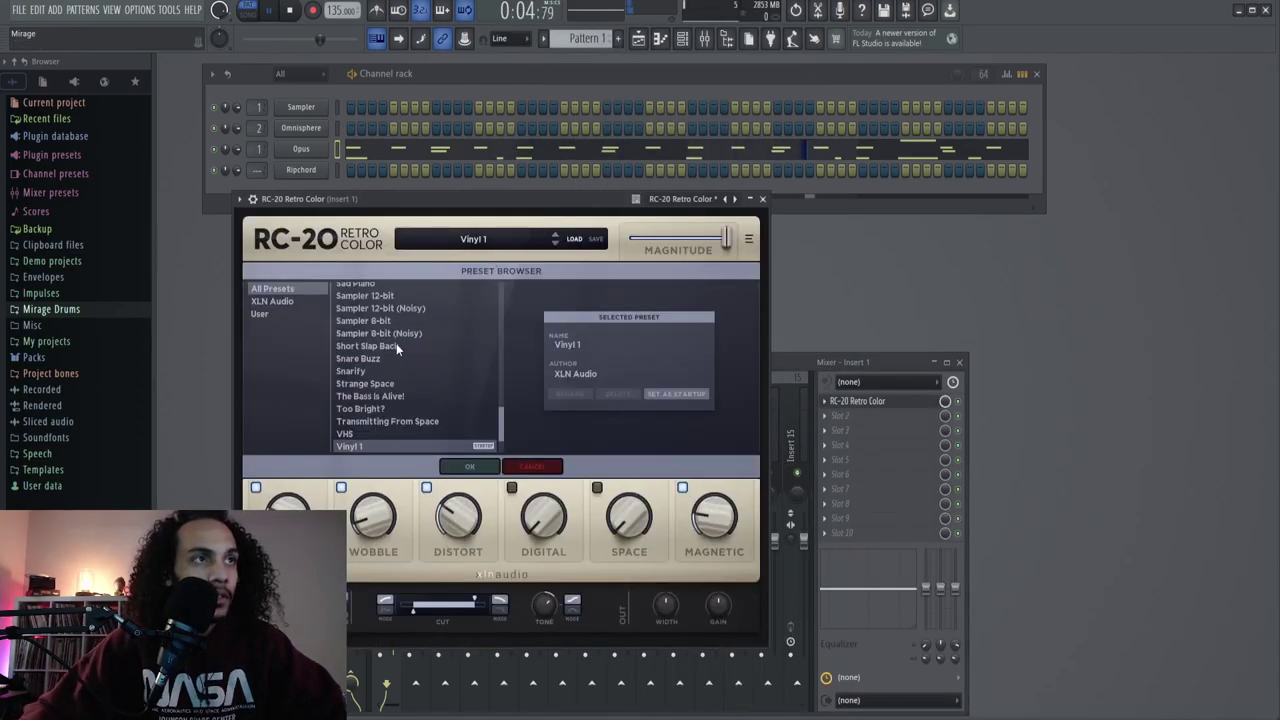
pyautogui.scroll(10, 390, 346)
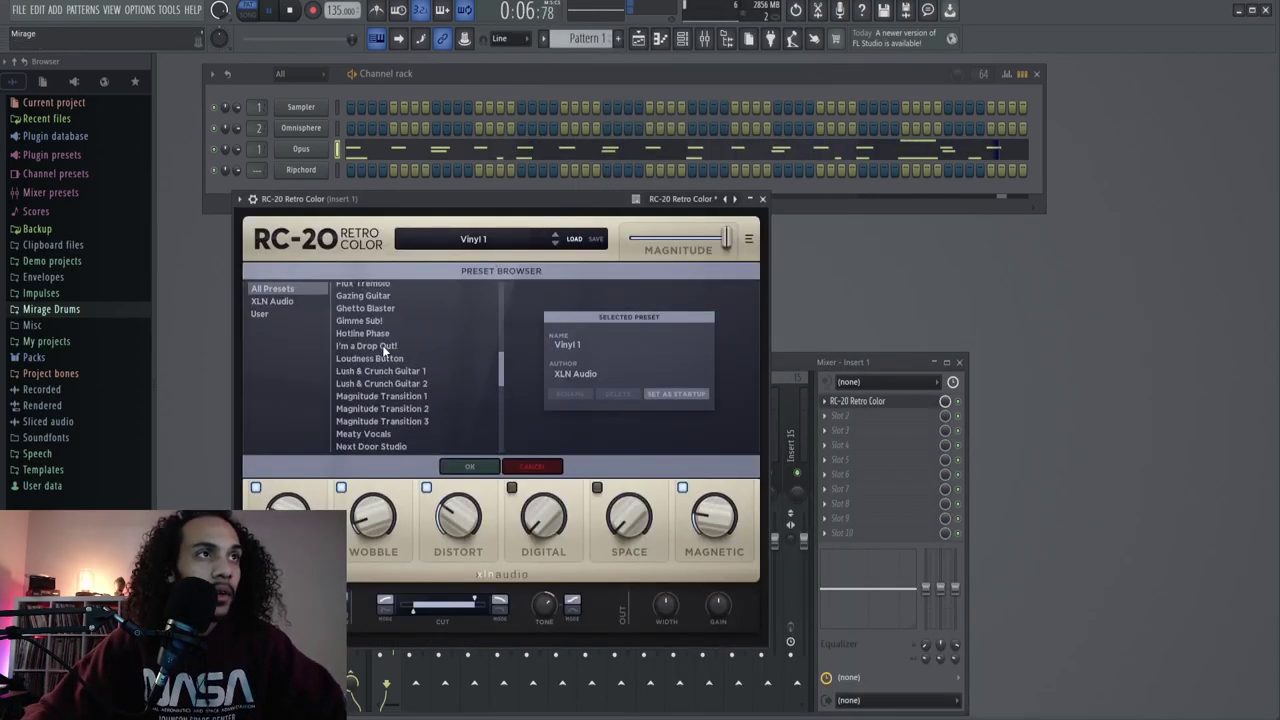
pyautogui.scroll(4, 382, 345)
pyautogui.click(380, 336)
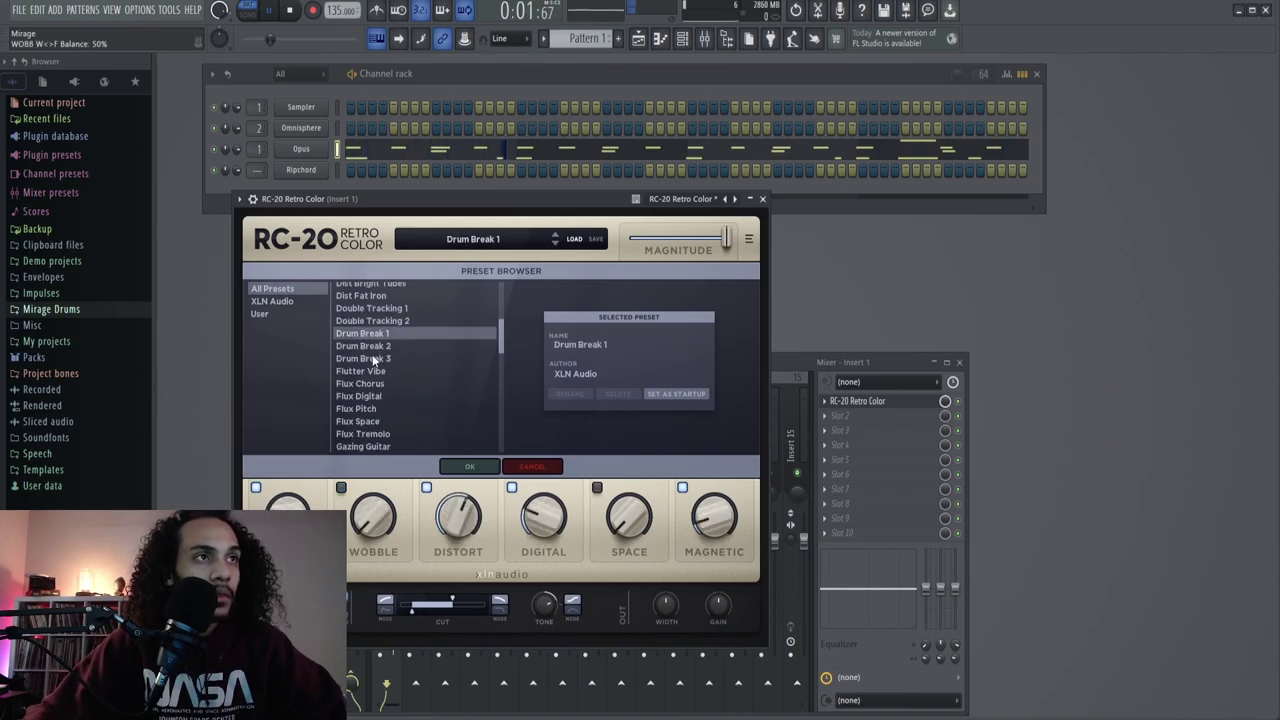
pyautogui.click(372, 349)
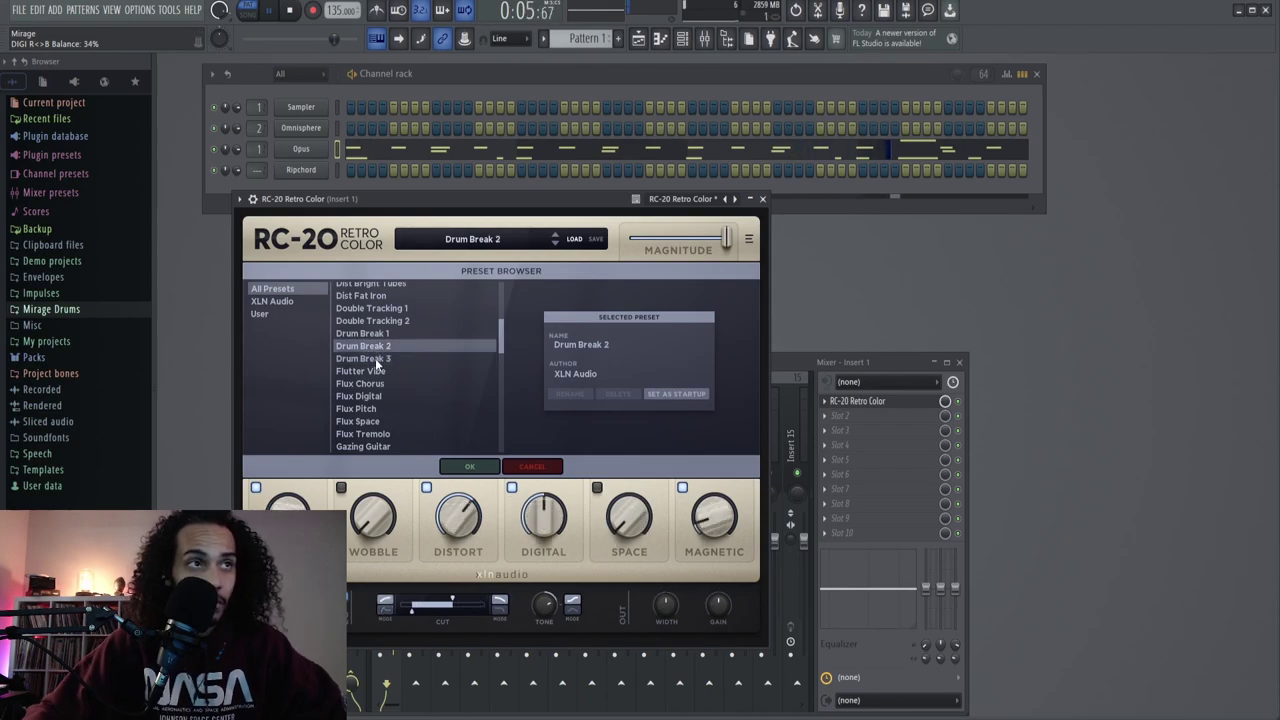
pyautogui.click(486, 465)
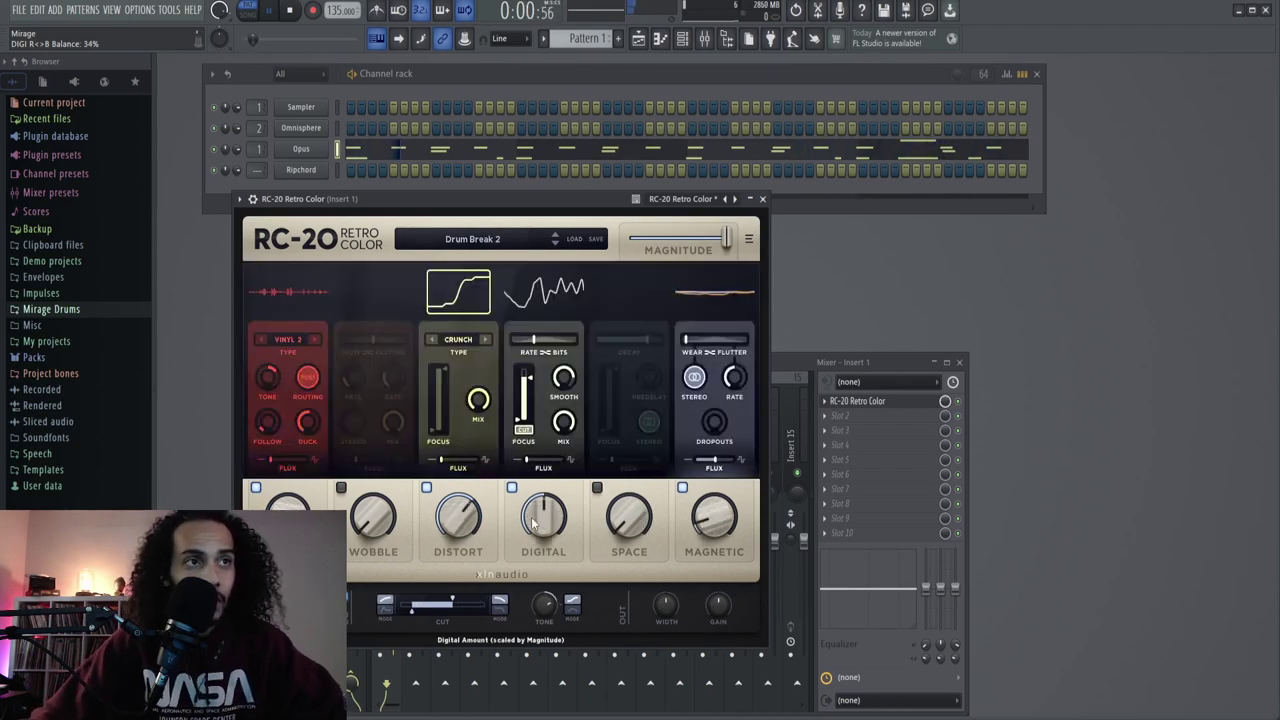
# - Lower RC-20's Digital amount to 10% and try adjusting its output tone
pyautogui.moveTo(534, 519); pyautogui.dragTo(532, 572)
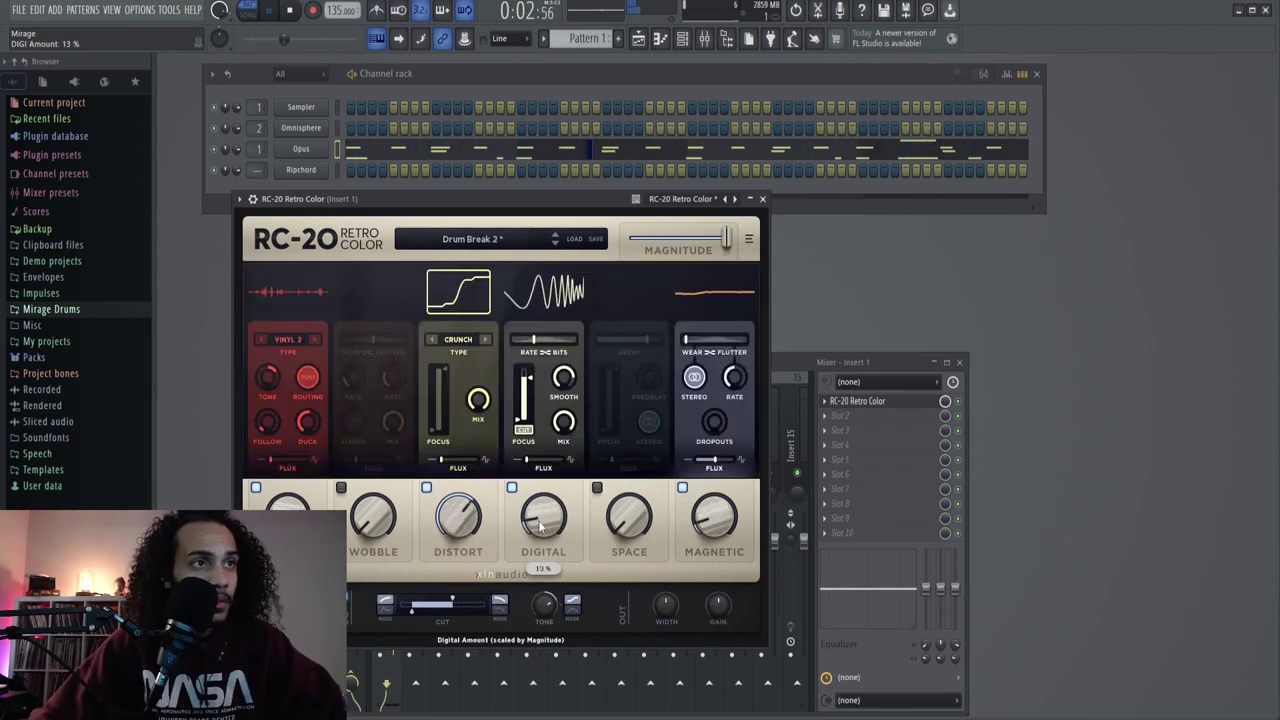
pyautogui.moveTo(539, 524); pyautogui.dragTo(540, 561)
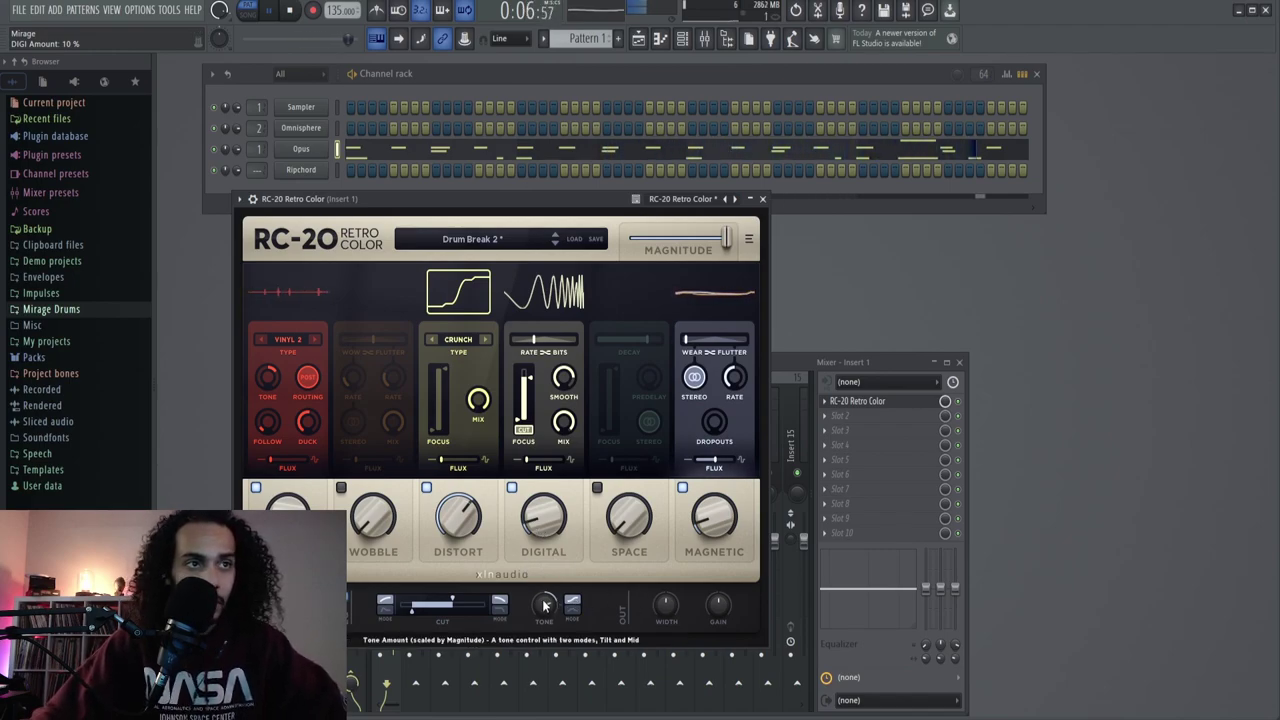
pyautogui.moveTo(546, 605)
pyautogui.mouseDown()
pyautogui.moveTo(536, 622)
pyautogui.moveTo(549, 615)
pyautogui.mouseUp()
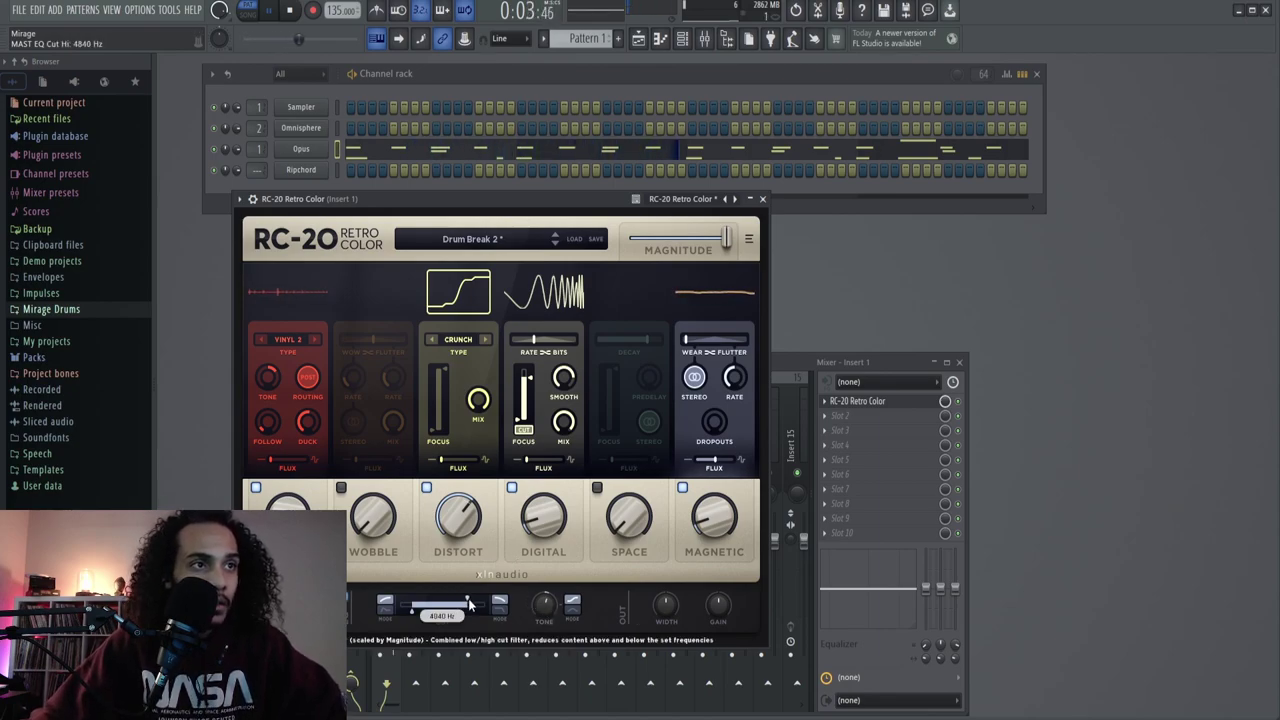
# - Set RC-20's high cut to about 2533 Hz, close the effect and stop playback
pyautogui.moveTo(452, 604); pyautogui.dragTo(460, 606)
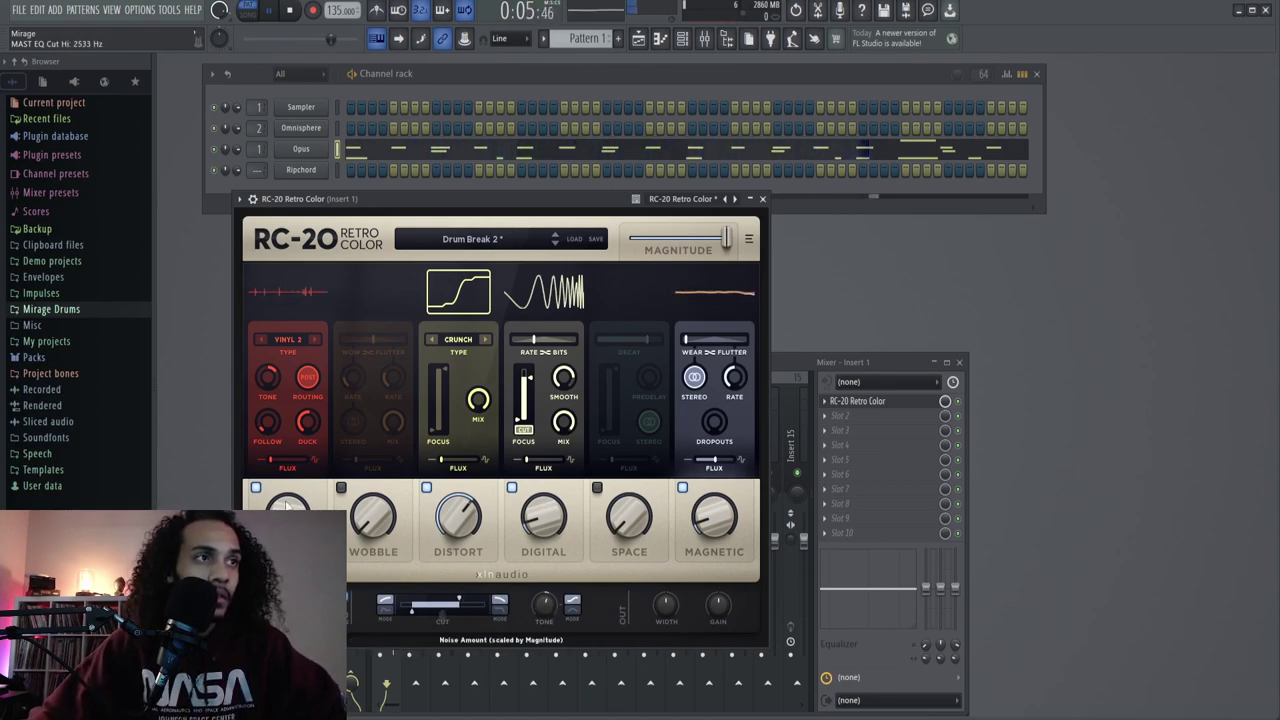
pyautogui.moveTo(314, 428)
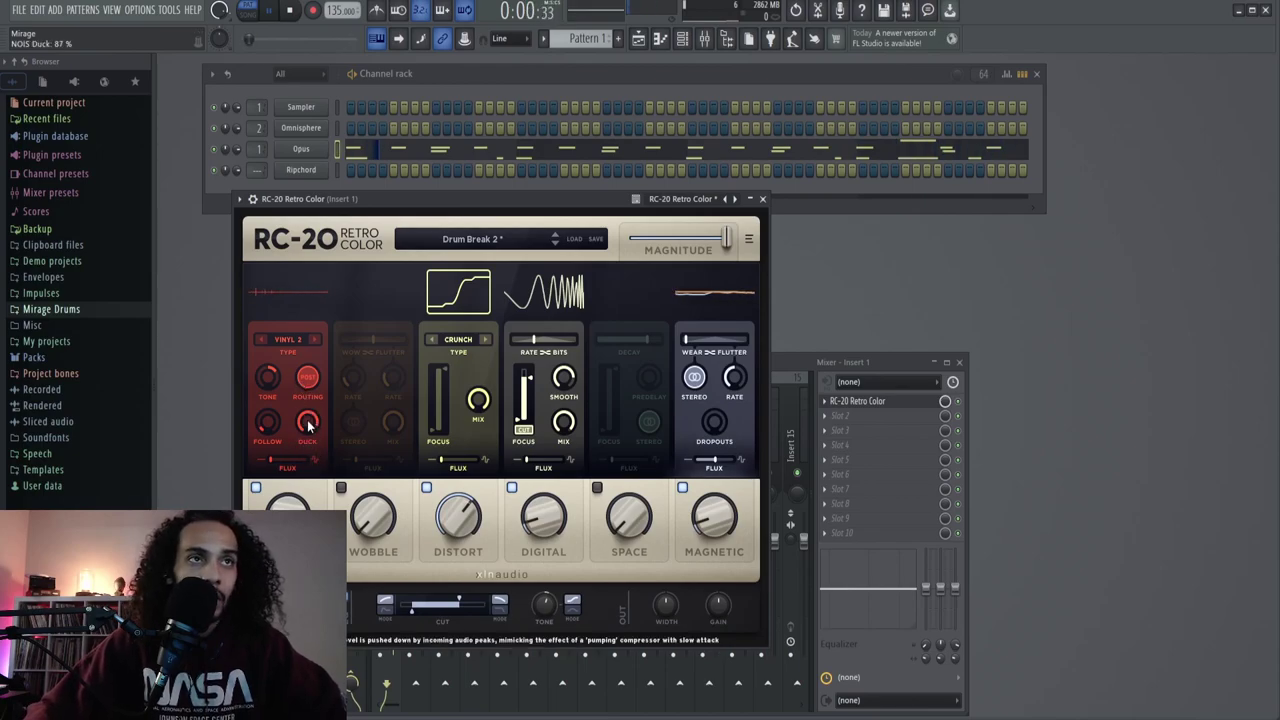
pyautogui.click(763, 200)
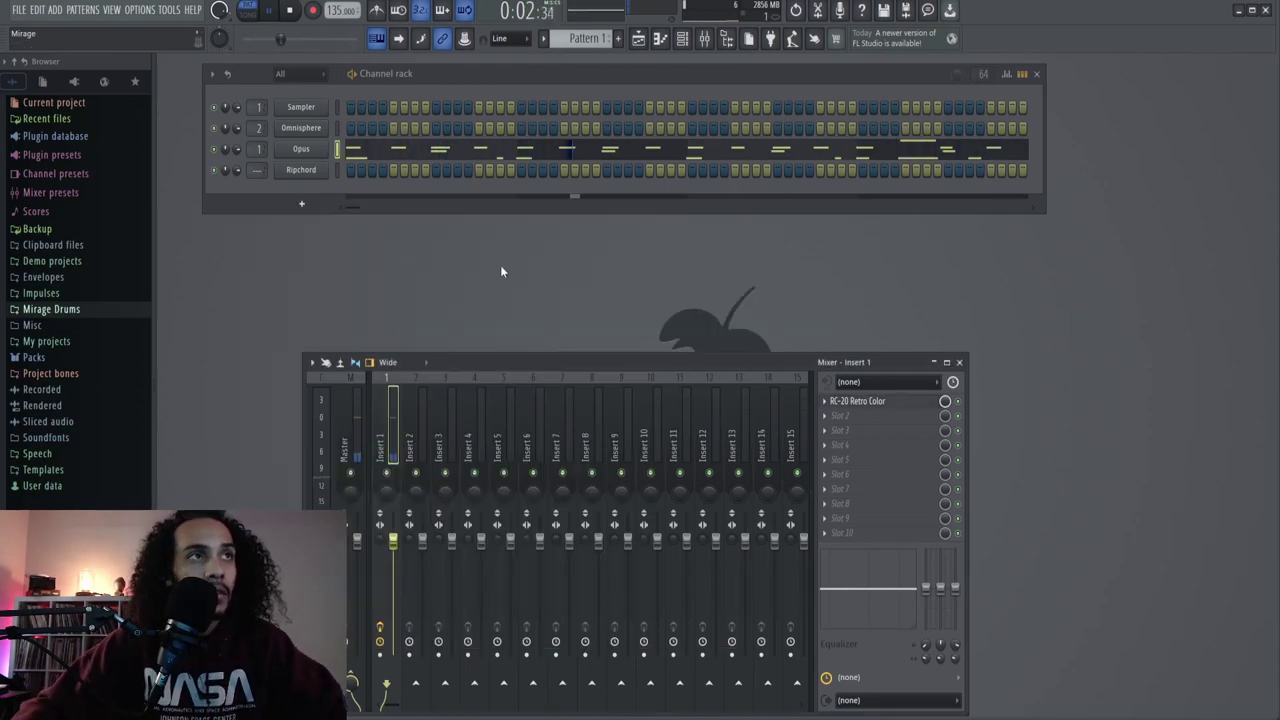
pyautogui.press('space')
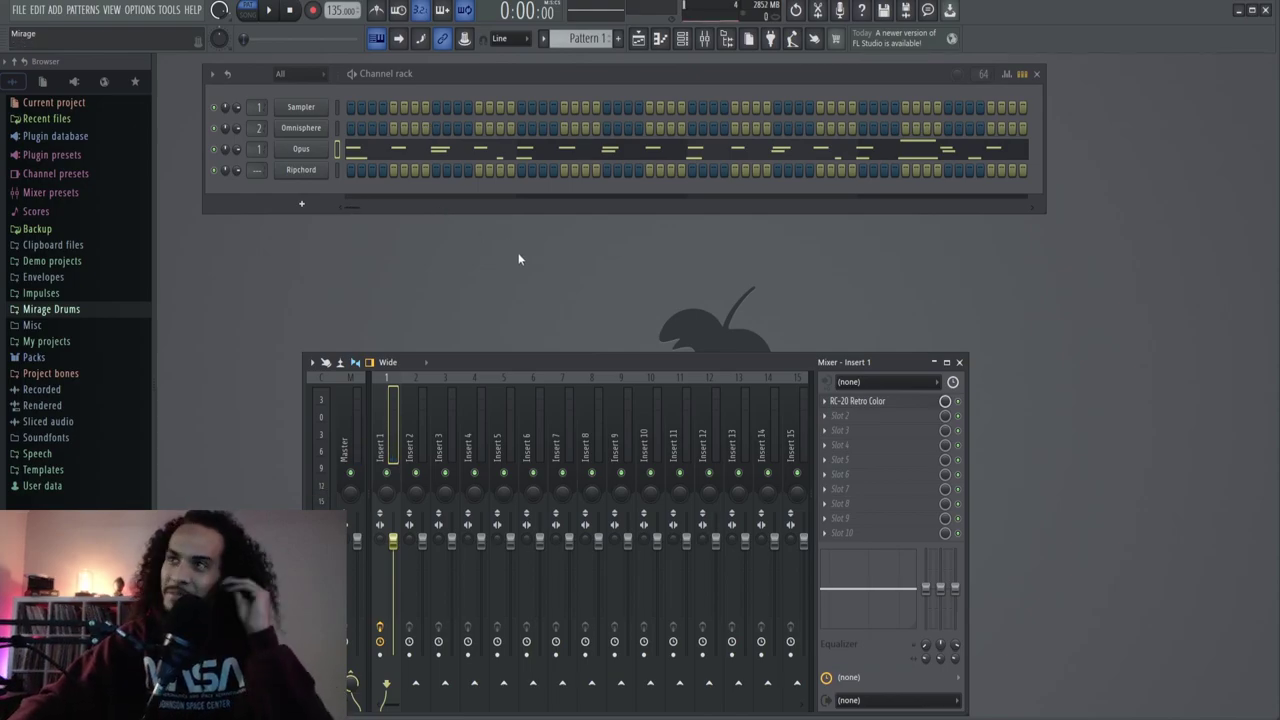
# - Open Ripchord, audition its chord presets and choose Prisms™ 4 α - Fm or Ab (80sR&B)
pyautogui.click(322, 171)
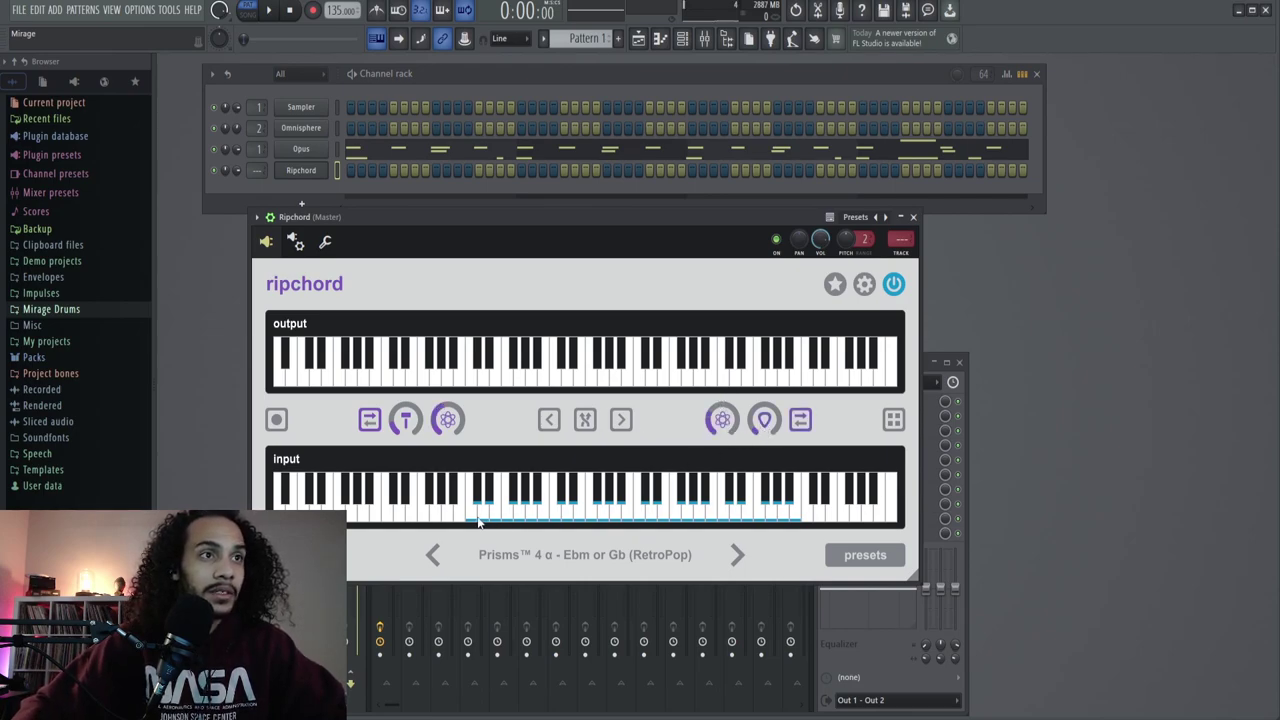
pyautogui.click(470, 515)
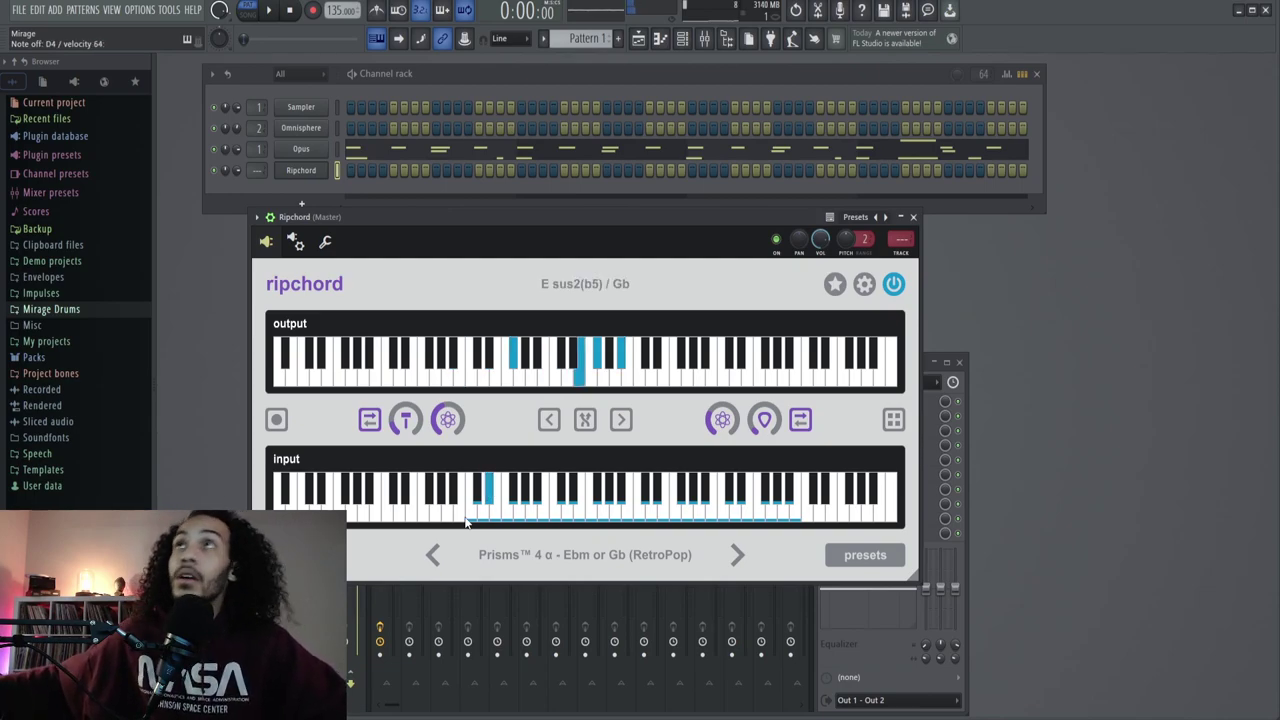
pyautogui.click(736, 556)
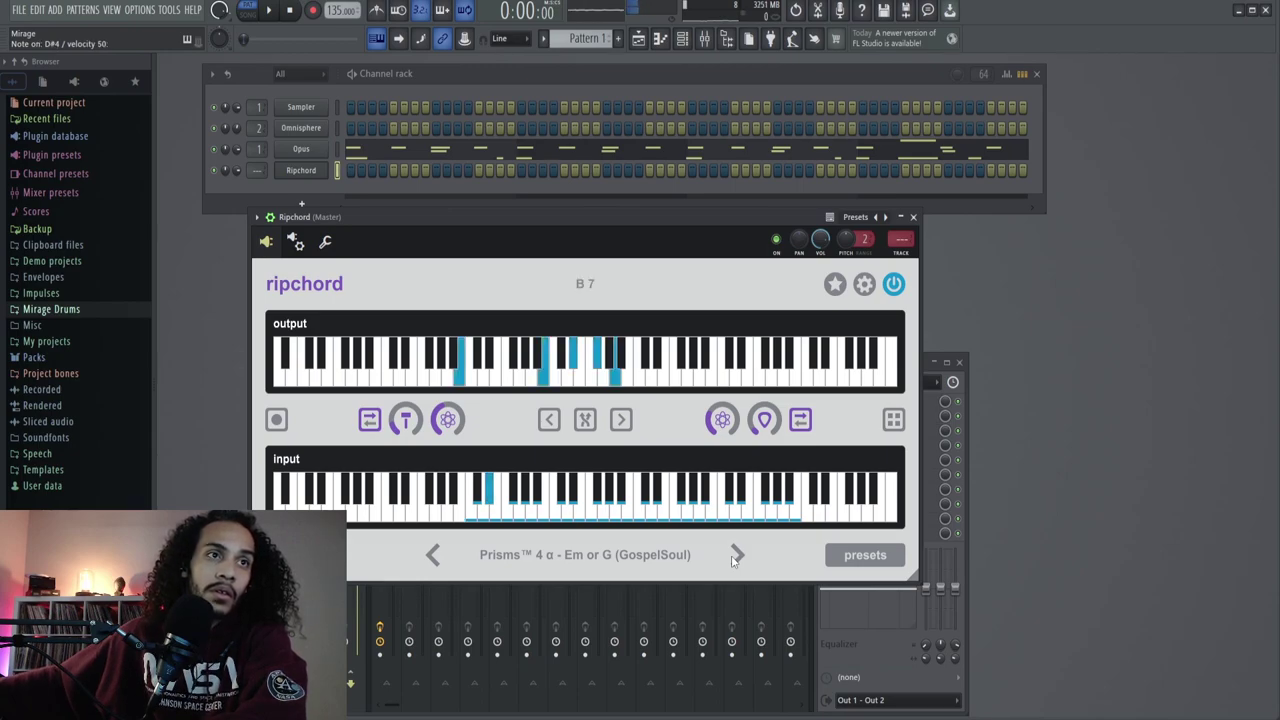
pyautogui.click(736, 555)
pyautogui.click(736, 555)
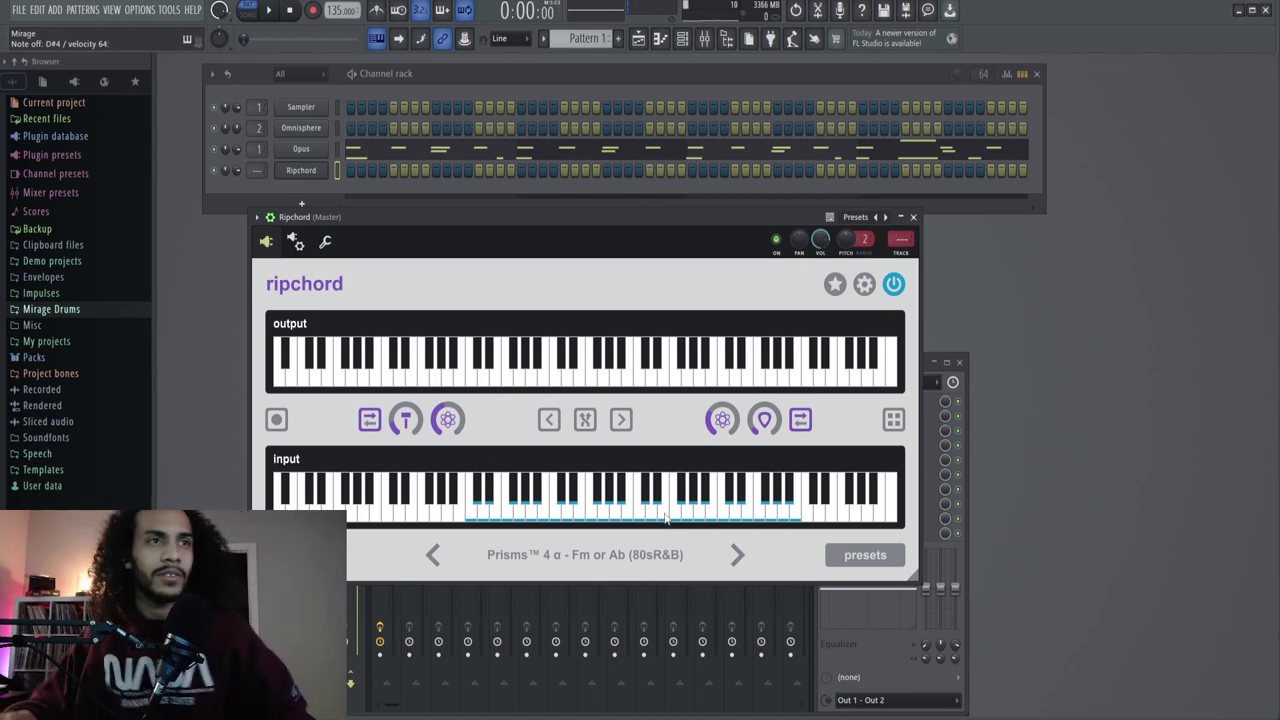
# - Transfer the chord MIDI captured in Ripchord to the Omnisphere channel and open its notes in the piano roll
pyautogui.click(277, 420)
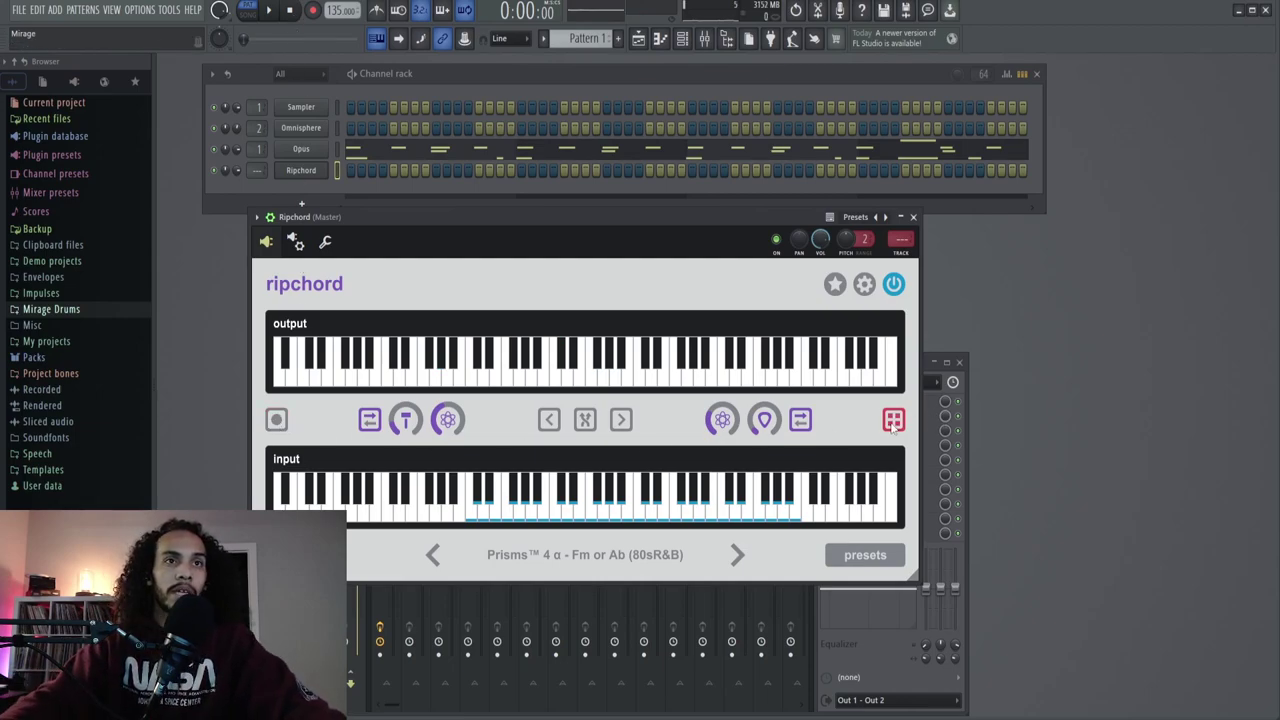
pyautogui.moveTo(306, 125); pyautogui.dragTo(309, 130)
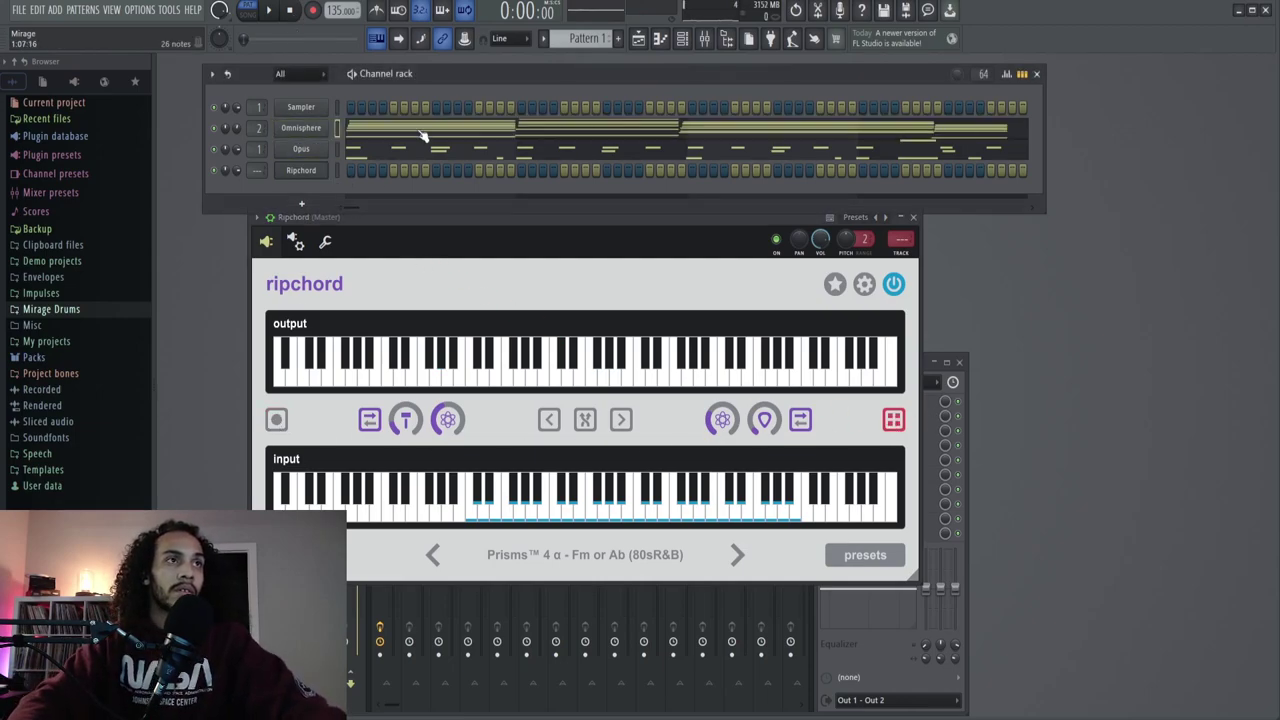
pyautogui.click(424, 131)
# - Select all notes of the bar 2 chord in the Omnisphere progression and lower their velocity
pyautogui.scroll(3, 706, 424)
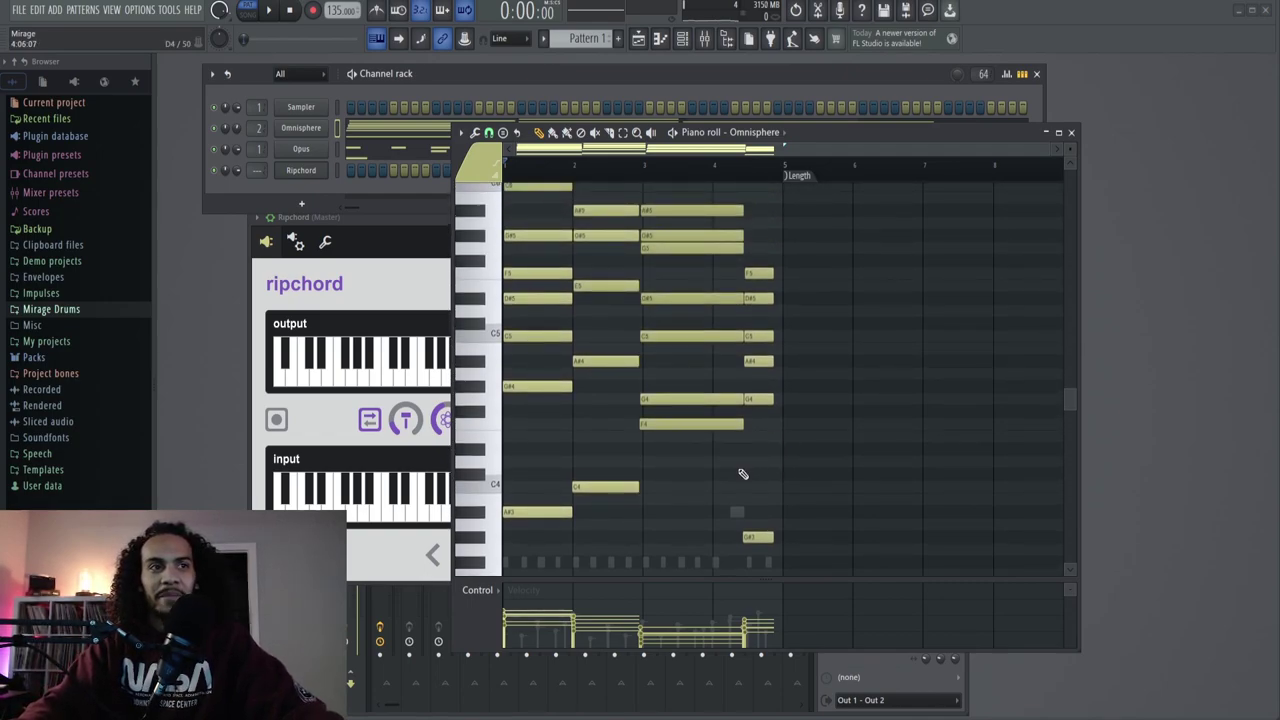
pyautogui.moveTo(620, 497); pyautogui.dragTo(608, 570)
pyautogui.scroll(3, 614, 200)
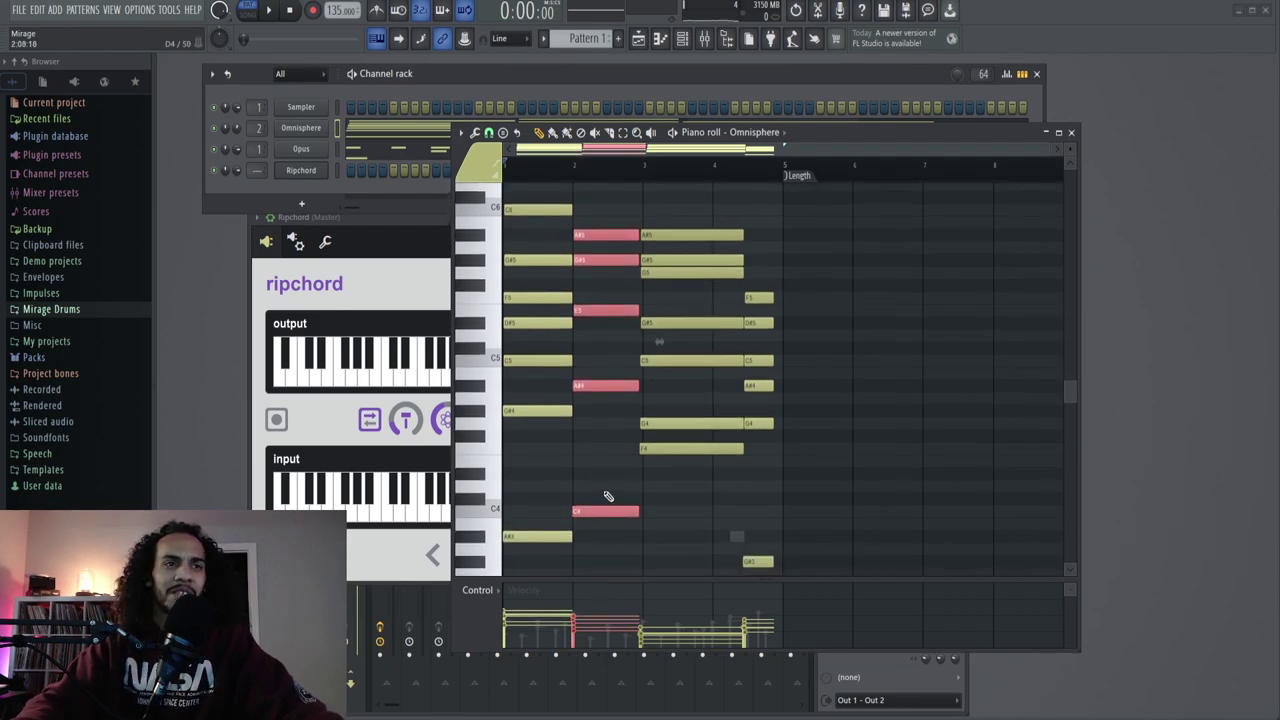
pyautogui.scroll(5, 576, 446)
# - Lower the velocity of the chords in bars 5 and 6 of the Omnisphere progression
pyautogui.moveTo(707, 528); pyautogui.dragTo(714, 200)
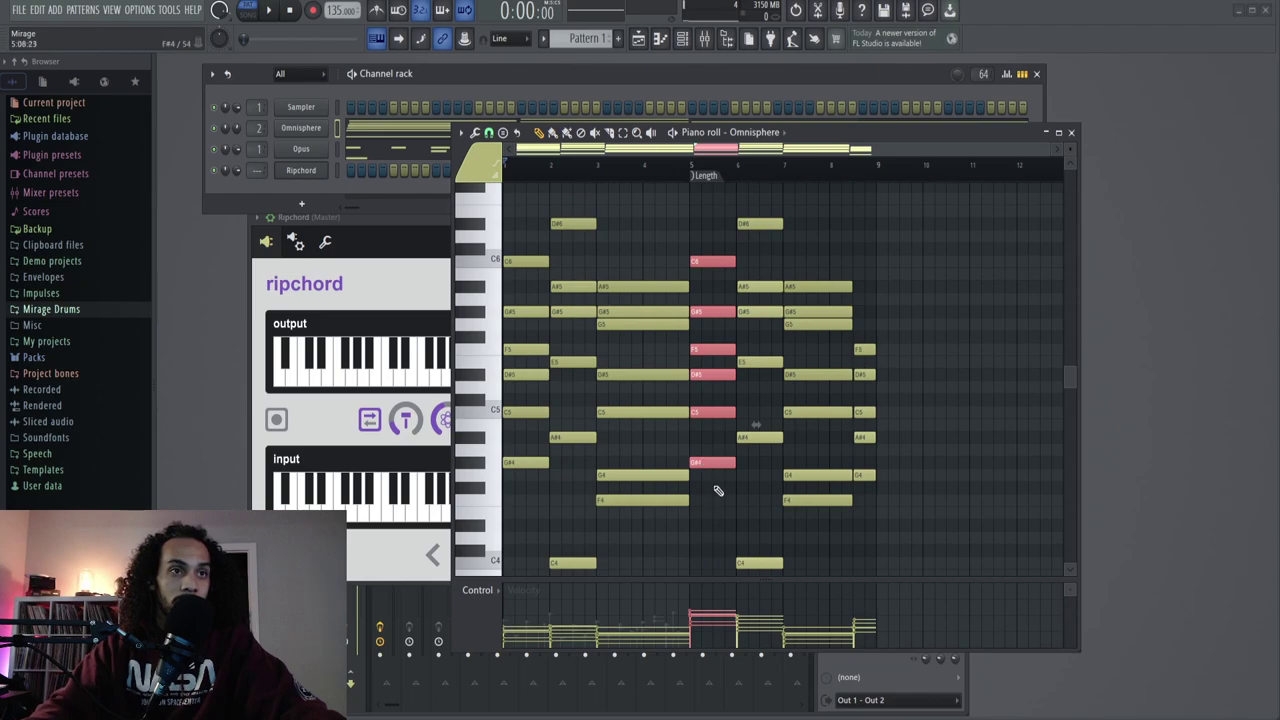
pyautogui.scroll(-5, 707, 463)
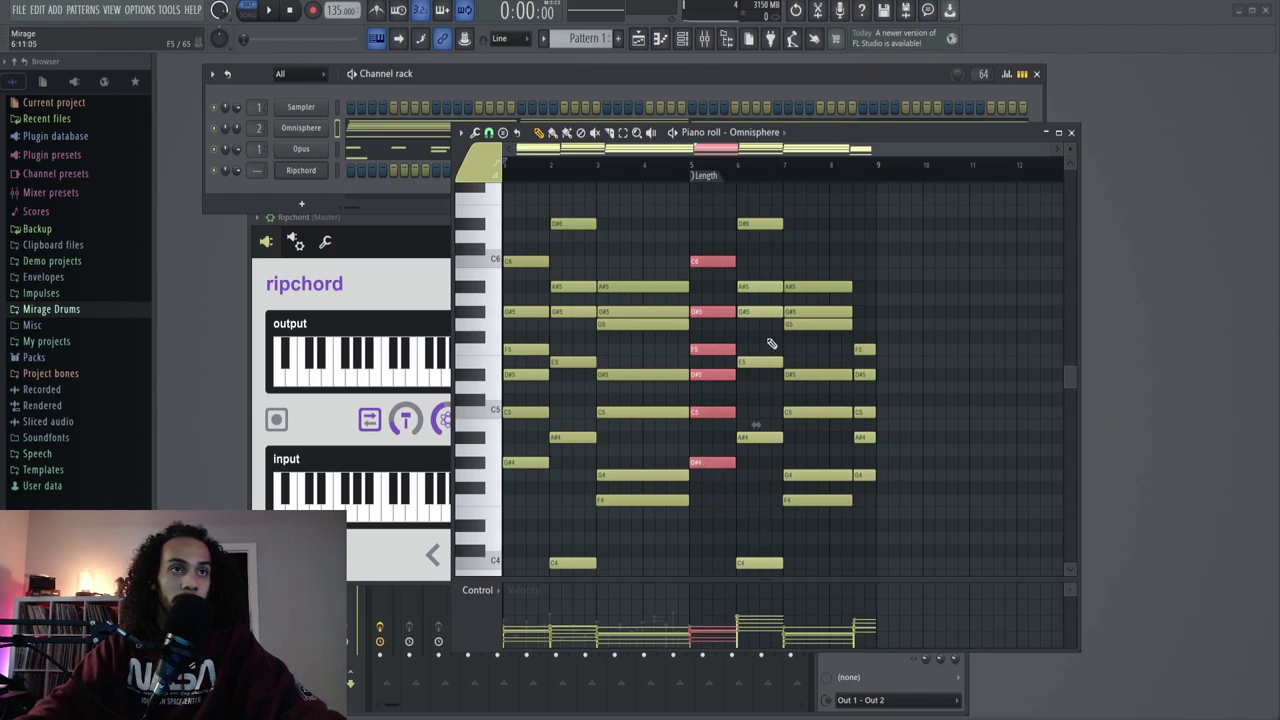
pyautogui.moveTo(753, 194); pyautogui.dragTo(758, 690)
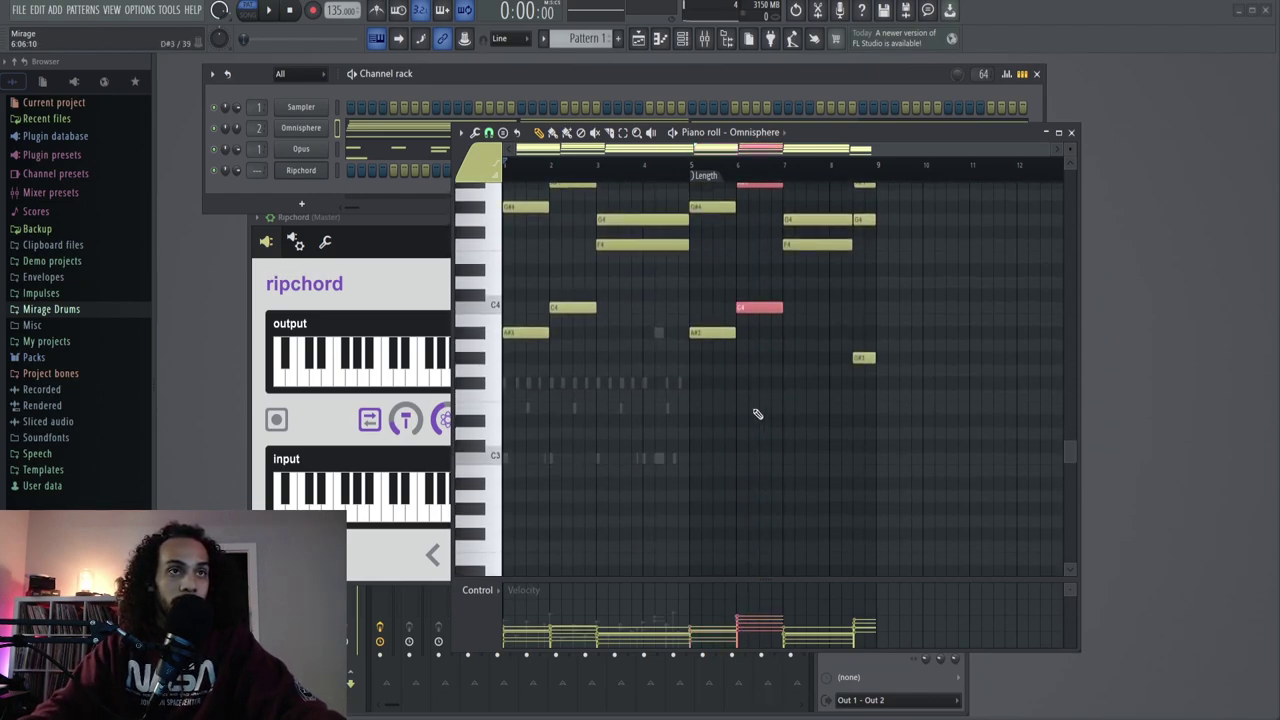
pyautogui.scroll(-3, 757, 312)
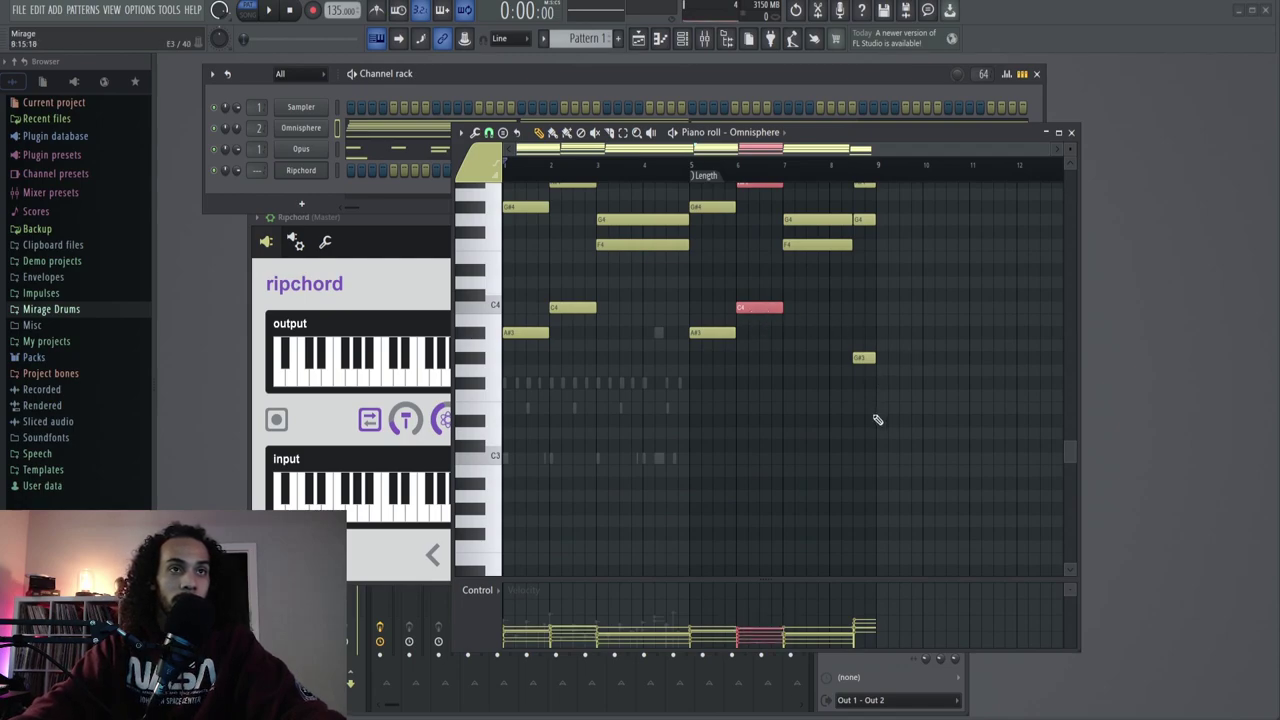
# - Lower the velocity of the final chord in bar 8 of the Omnisphere progression, close its piano roll and start playback
pyautogui.moveTo(873, 425); pyautogui.dragTo(851, 485)
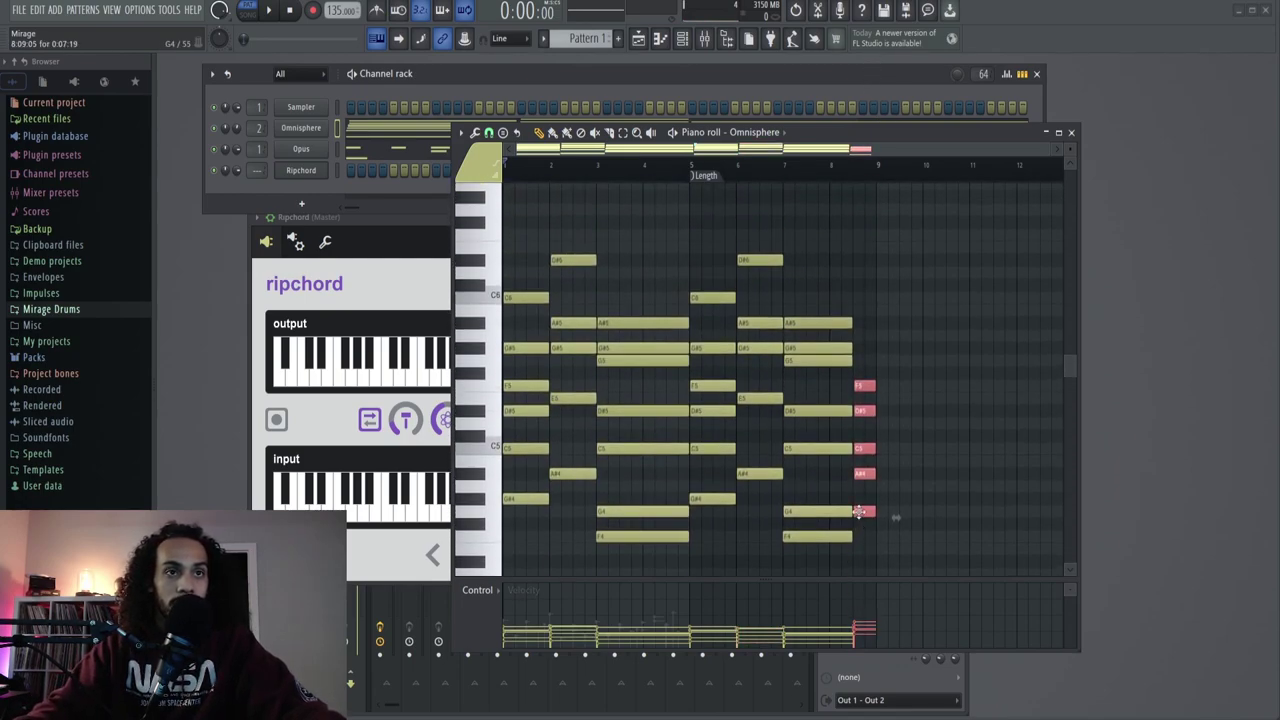
pyautogui.click(1071, 133)
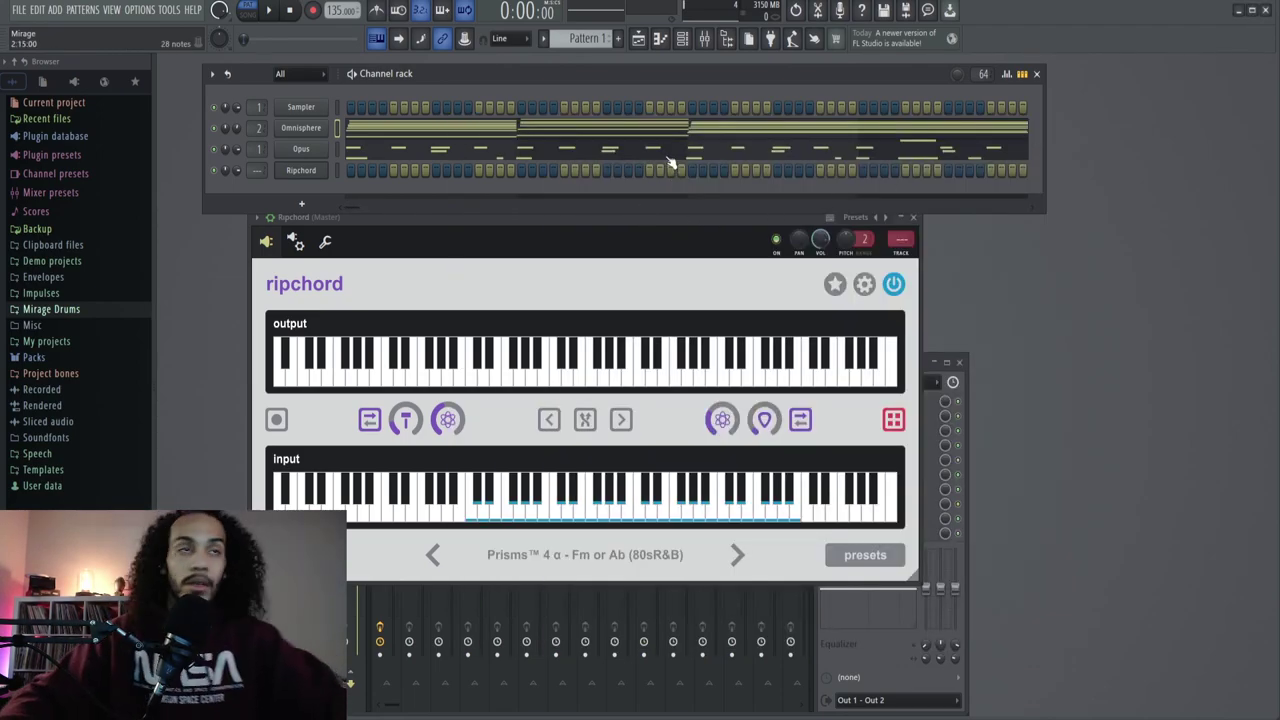
pyautogui.press('space')
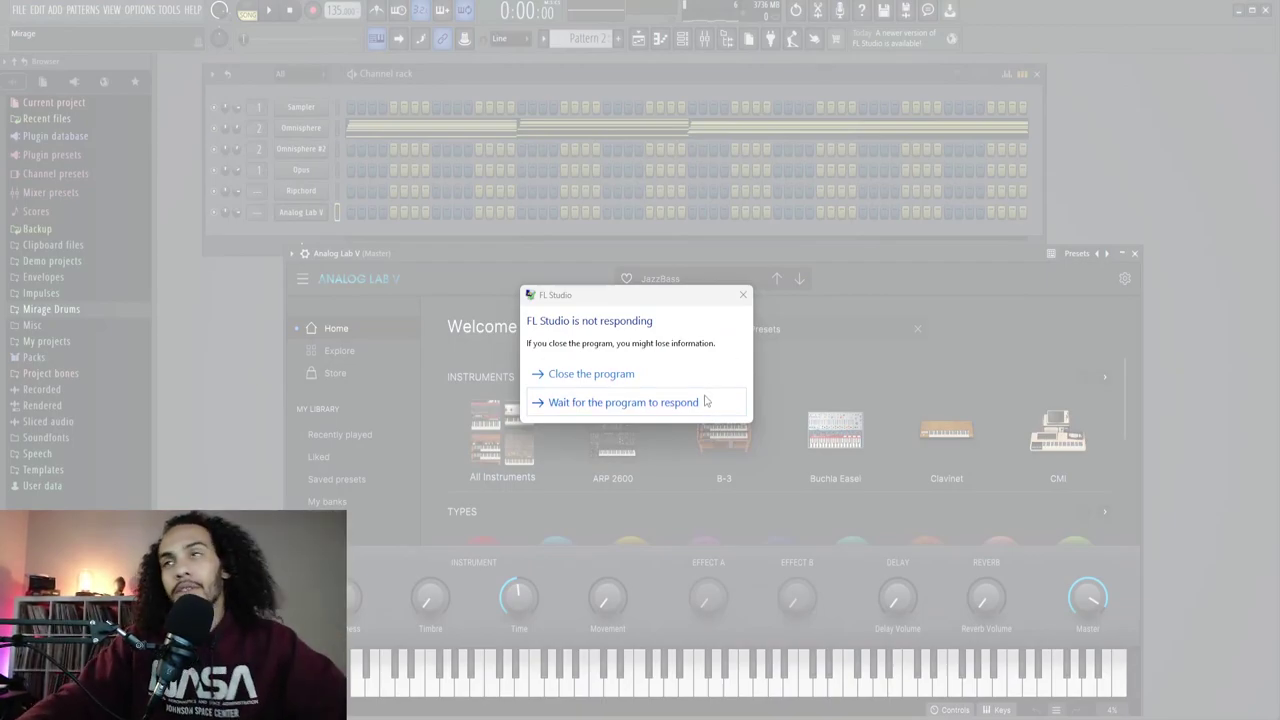
# - Wait for the unresponsive program, then copy the Omnisphere chords into the Analog Lab V channel in Pattern 3
pyautogui.click(623, 402)
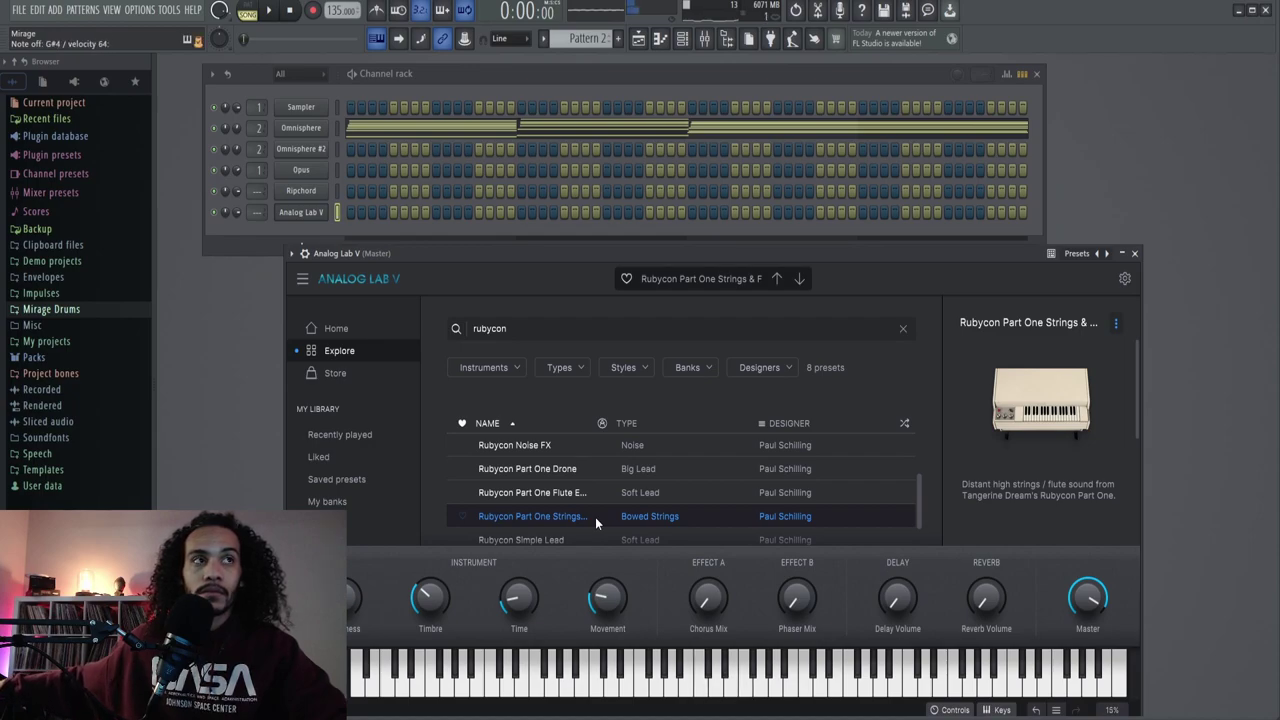
pyautogui.click(425, 128)
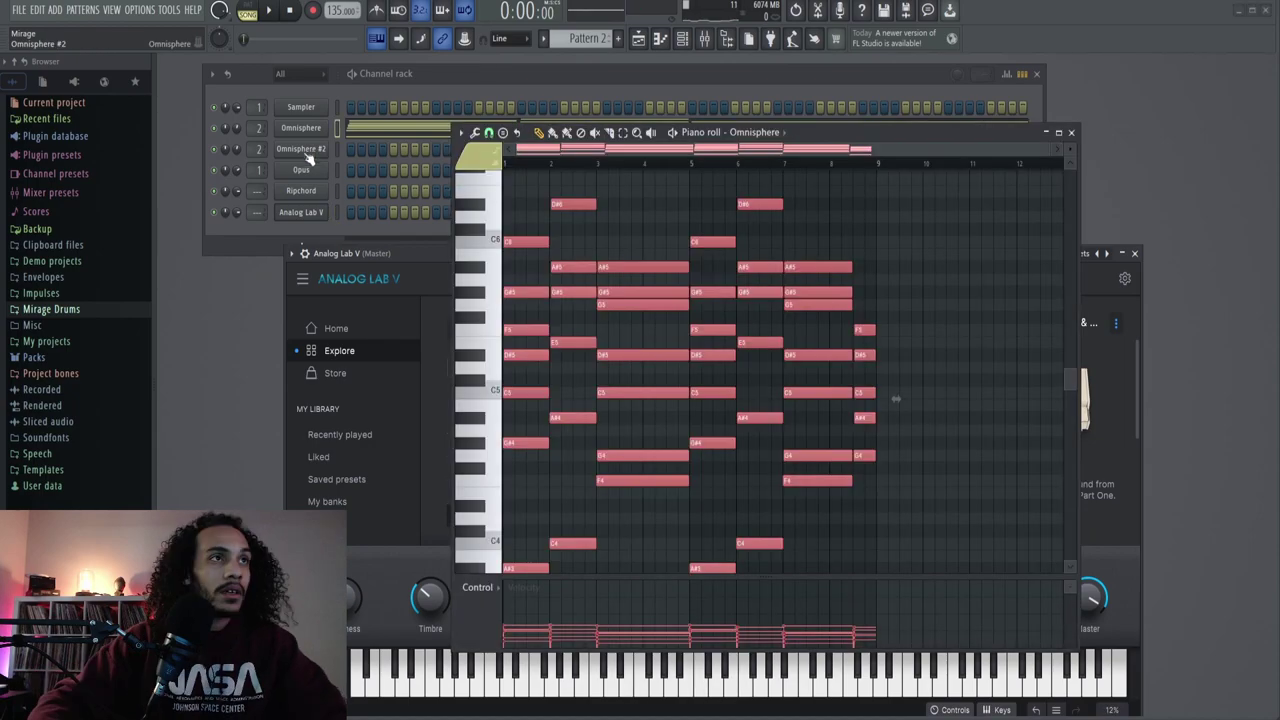
pyautogui.scroll(1, 590, 38)
pyautogui.rightClick(322, 211)
pyautogui.click(343, 212)
pyautogui.rightClick(309, 215)
pyautogui.click(338, 214)
pyautogui.rightClick(338, 212)
pyautogui.click(348, 218)
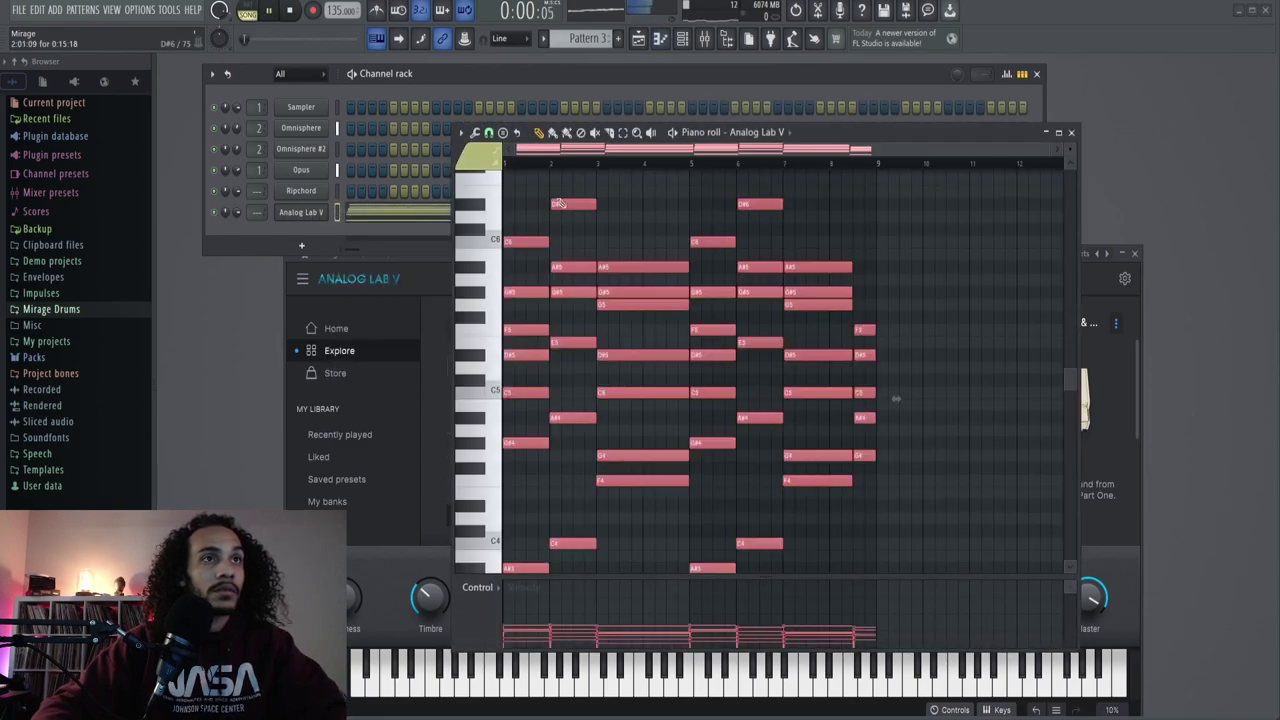
# - Play back the Analog Lab V chords and select all of their notes in the piano roll
pyautogui.press('space')
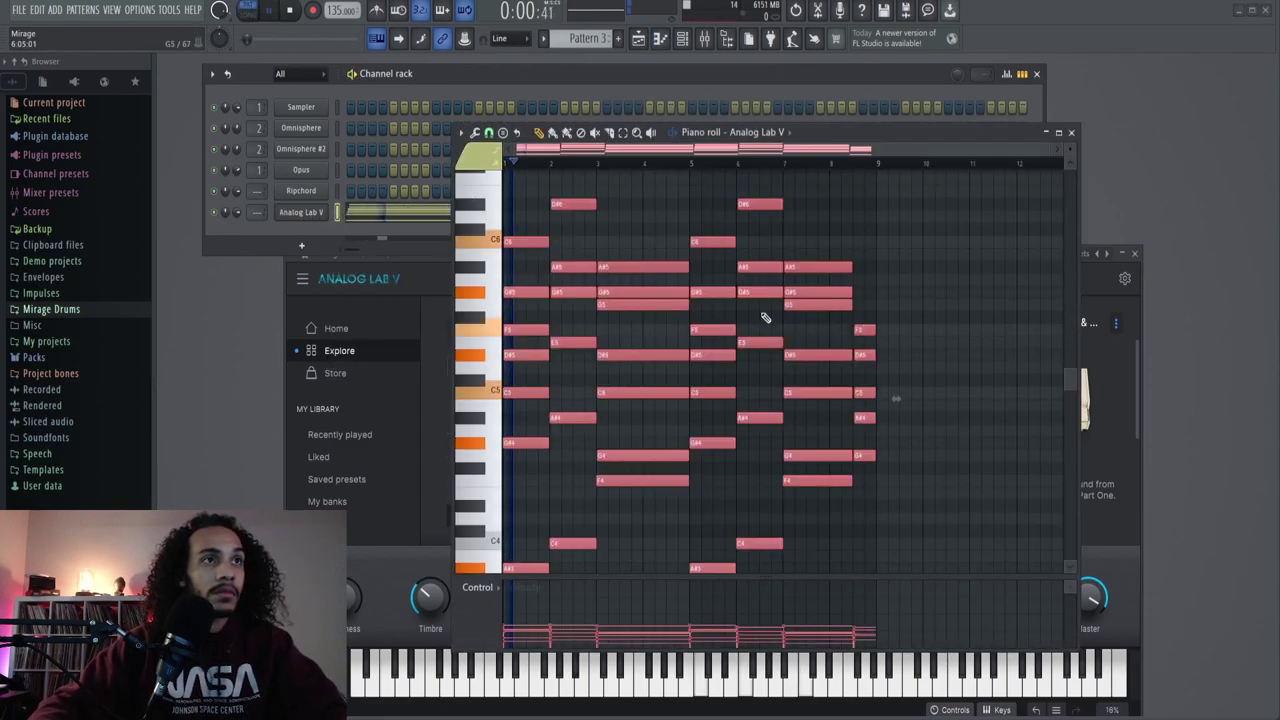
pyautogui.scroll(-2, 902, 405)
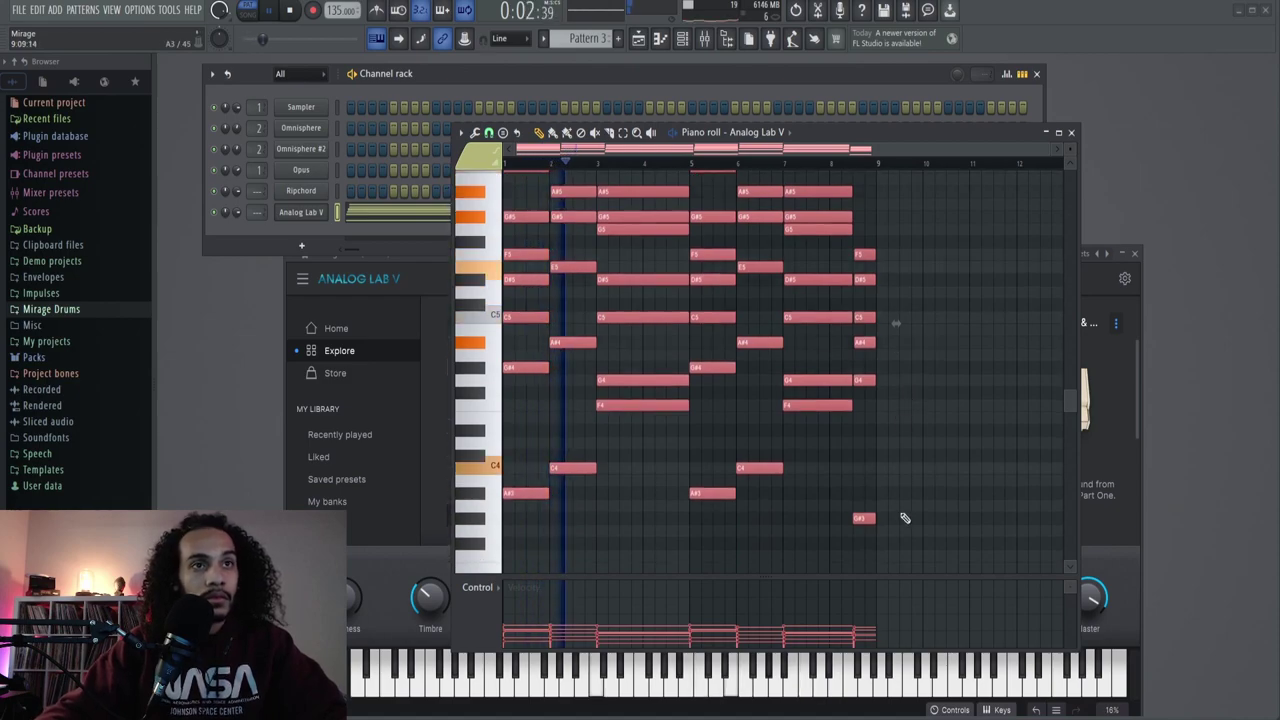
pyautogui.scroll(4, 905, 544)
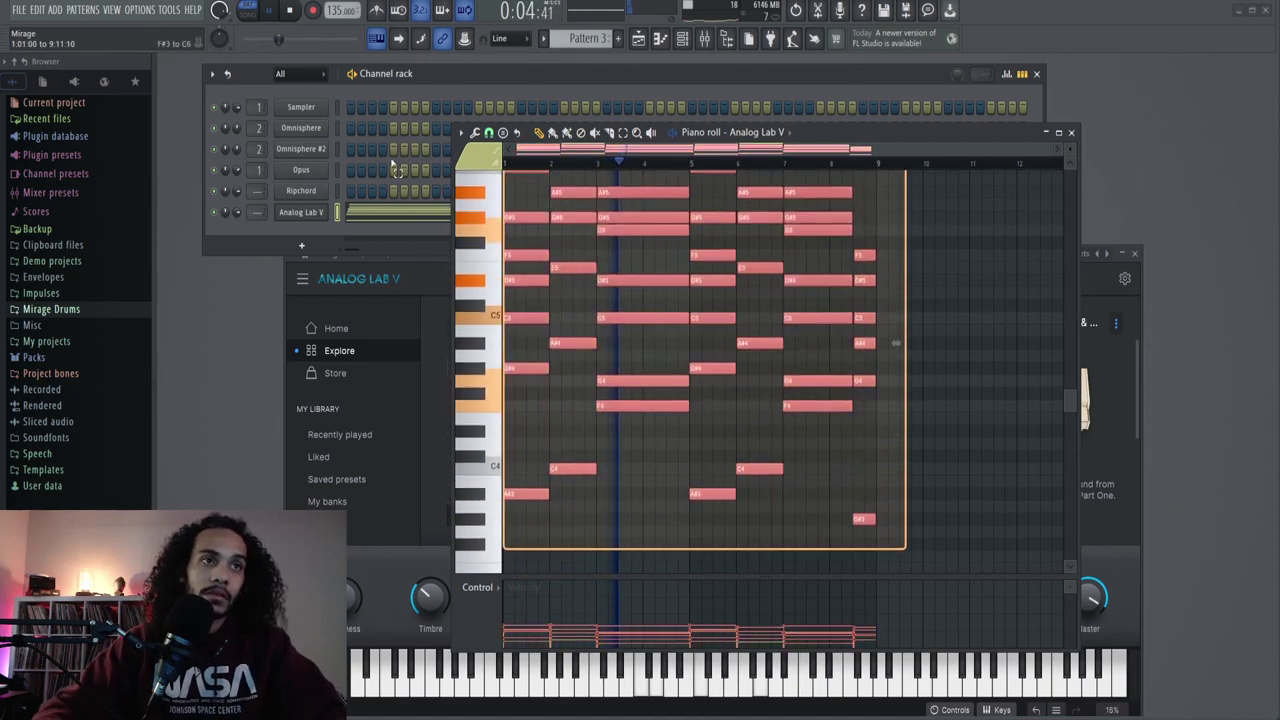
# - Place Pattern 3 on Track 3 of the playlist and move the playlist window just below the channel rack
pyautogui.press('F5')
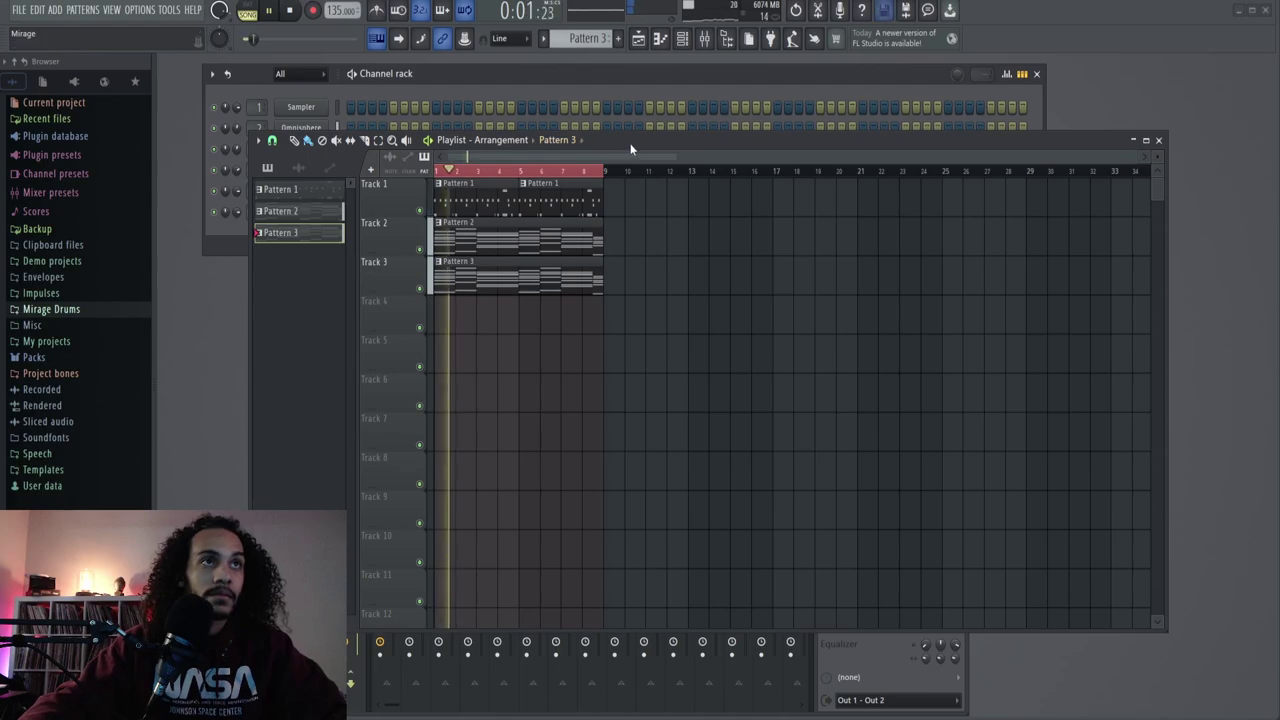
pyautogui.moveTo(630, 143); pyautogui.dragTo(641, 276)
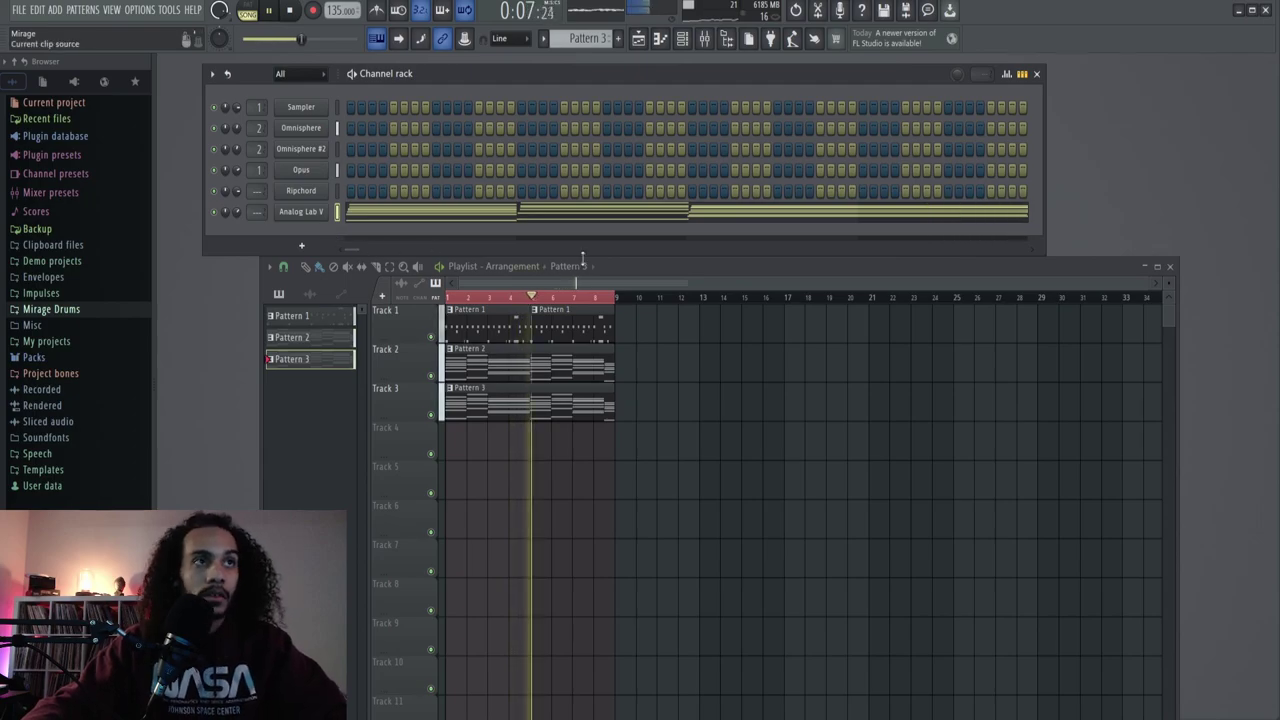
pyautogui.moveTo(671, 277); pyautogui.dragTo(614, 287)
# - Add a third Omnisphere channel and browse its Bass Instruments patches for a bass sound
pyautogui.click(301, 245)
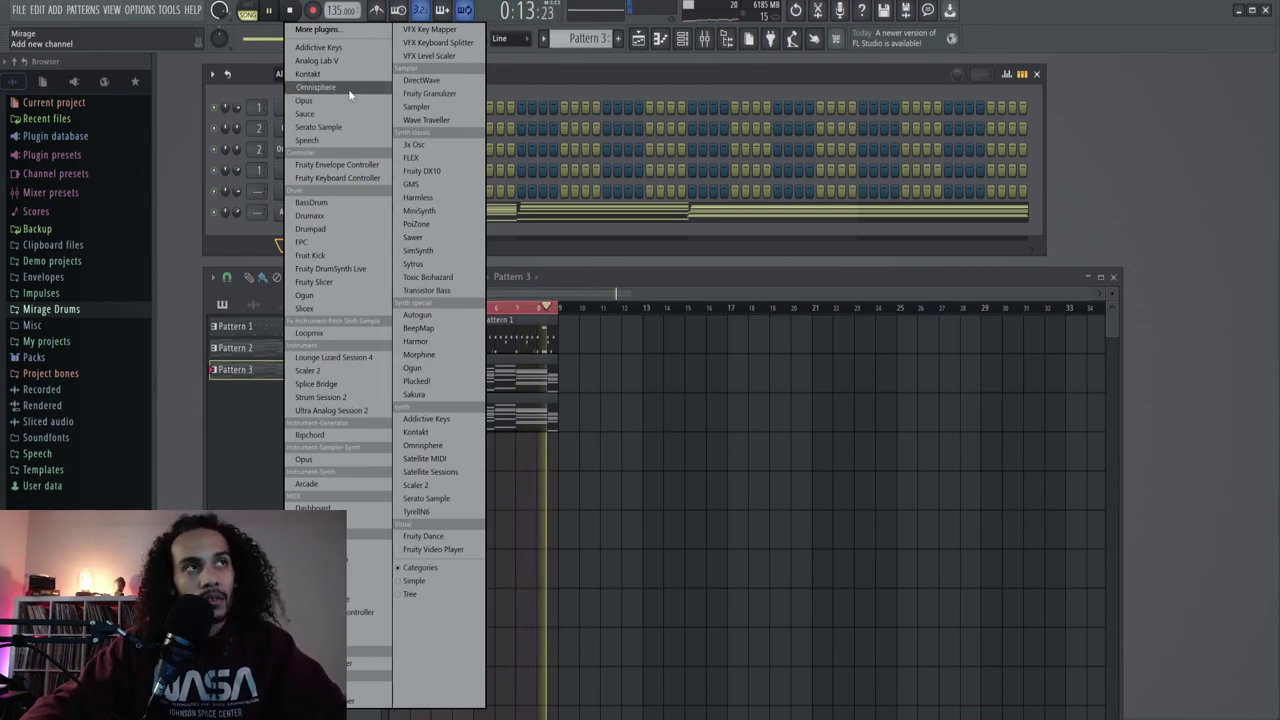
pyautogui.click(316, 87)
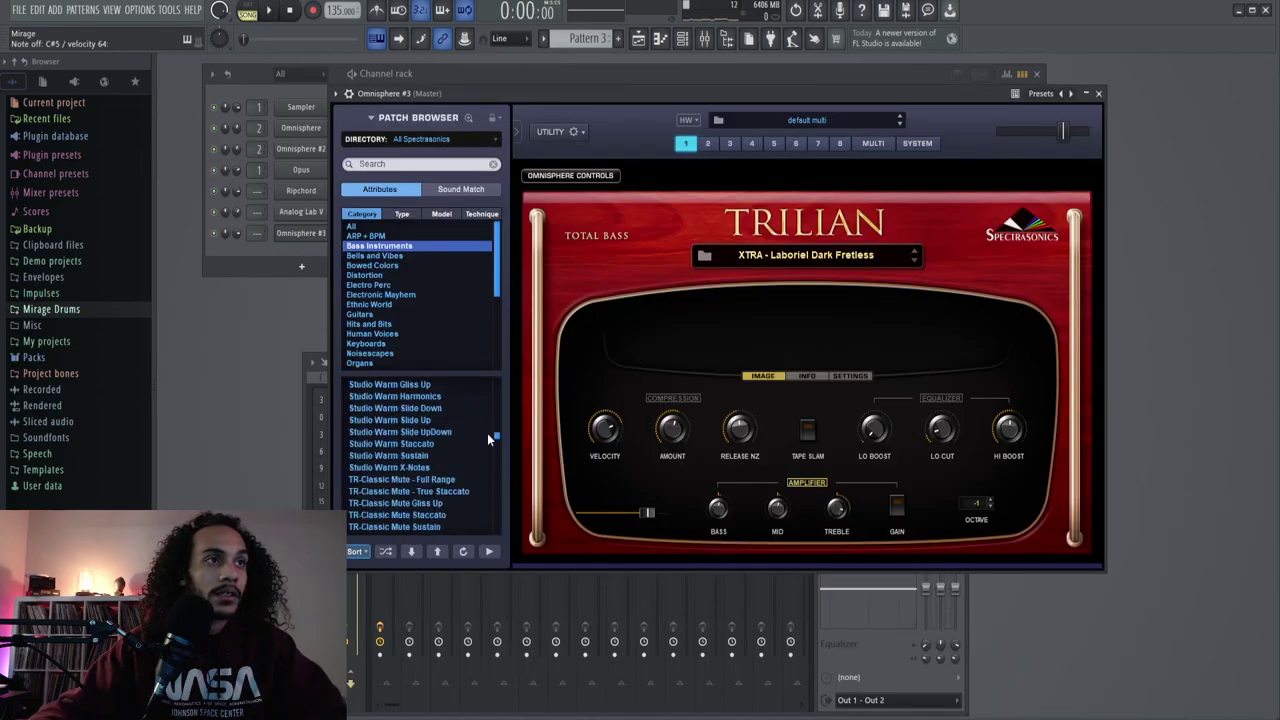
pyautogui.moveTo(487, 433); pyautogui.dragTo(488, 404)
pyautogui.click(445, 431)
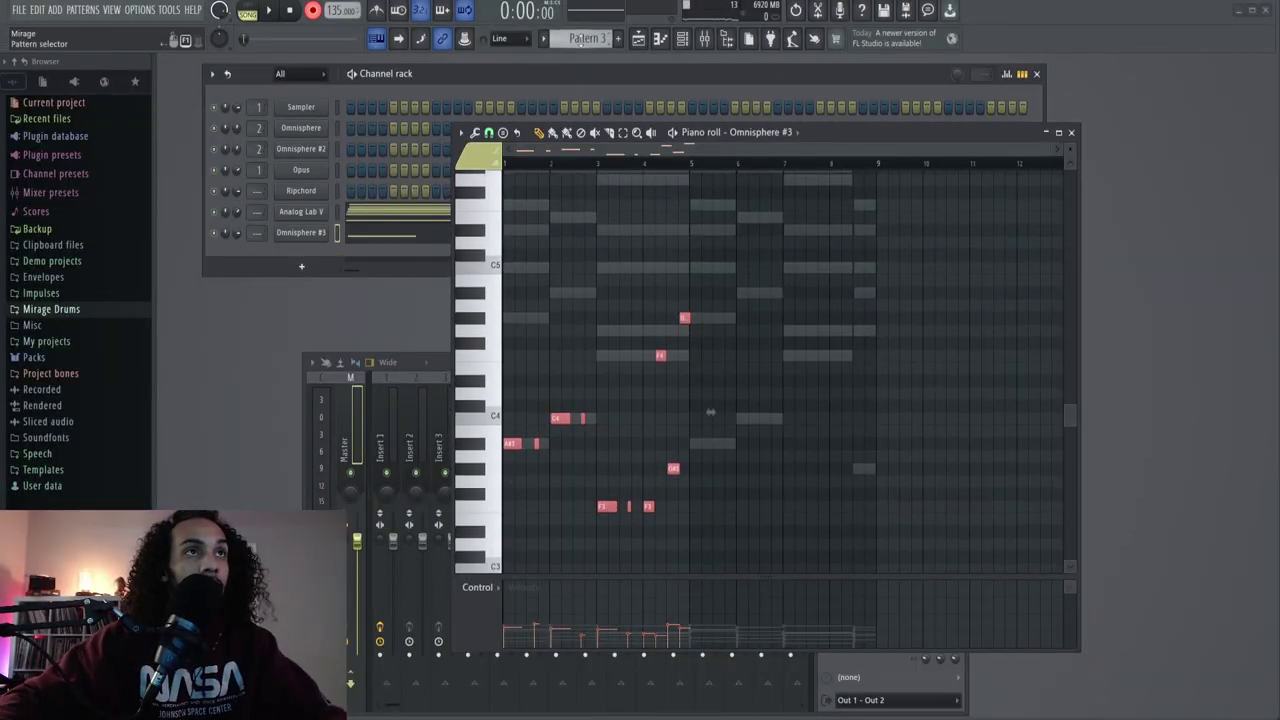
# - Finish the bass equalization on mixer Insert 3, then close Fruity parametric EQ 2 and the playlist
pyautogui.scroll(-1, 580, 40)
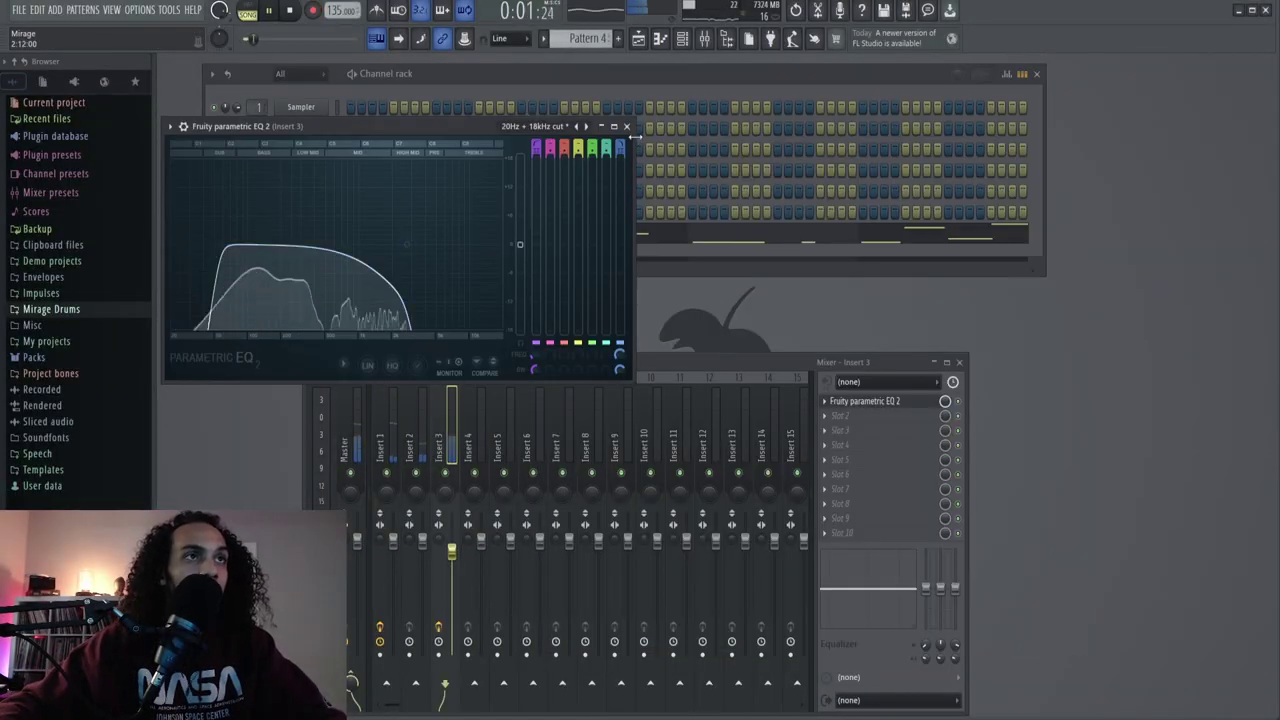
pyautogui.click(627, 126)
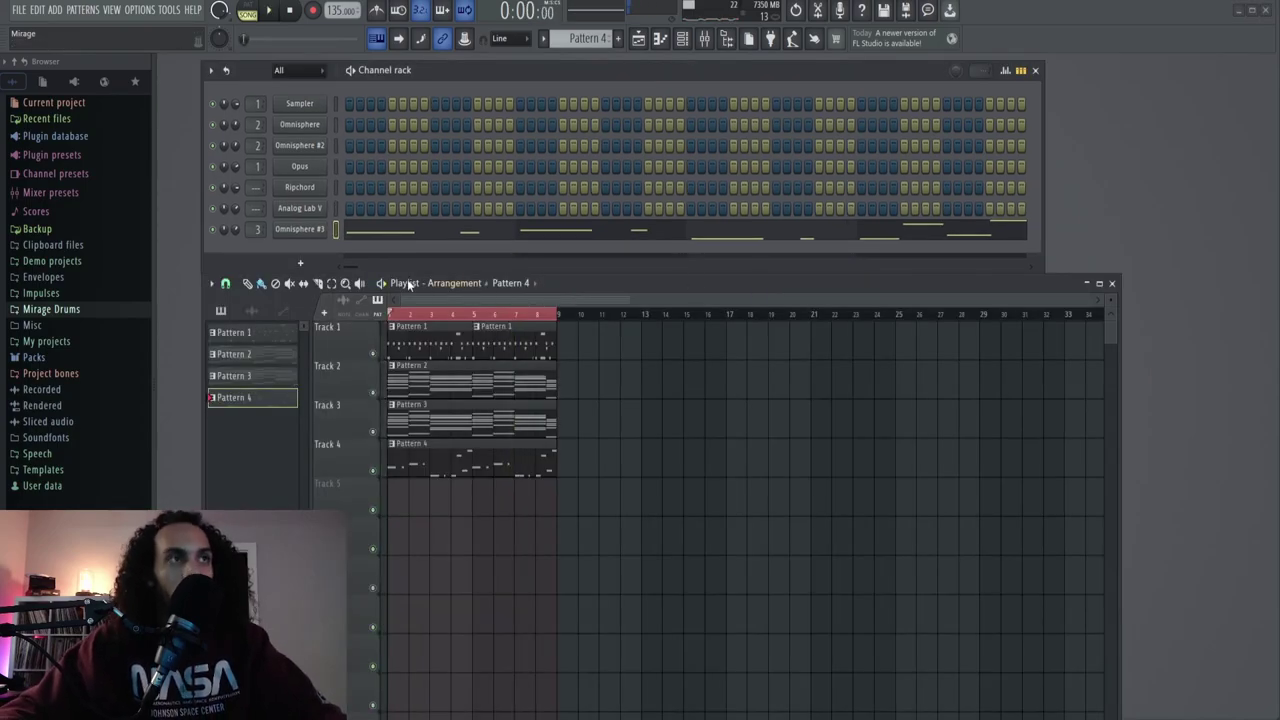
pyautogui.click(1111, 283)
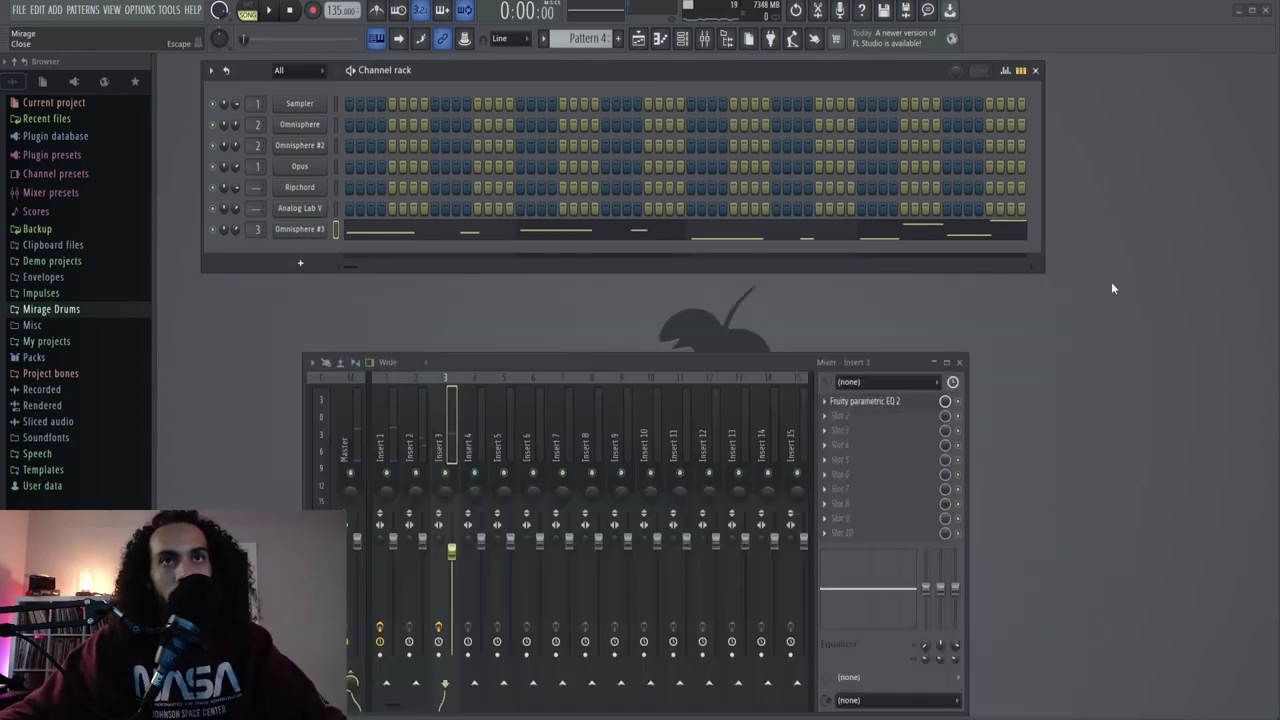
# - Add a fourth Omnisphere channel and select the Organic Blacksmith patch
pyautogui.click(300, 263)
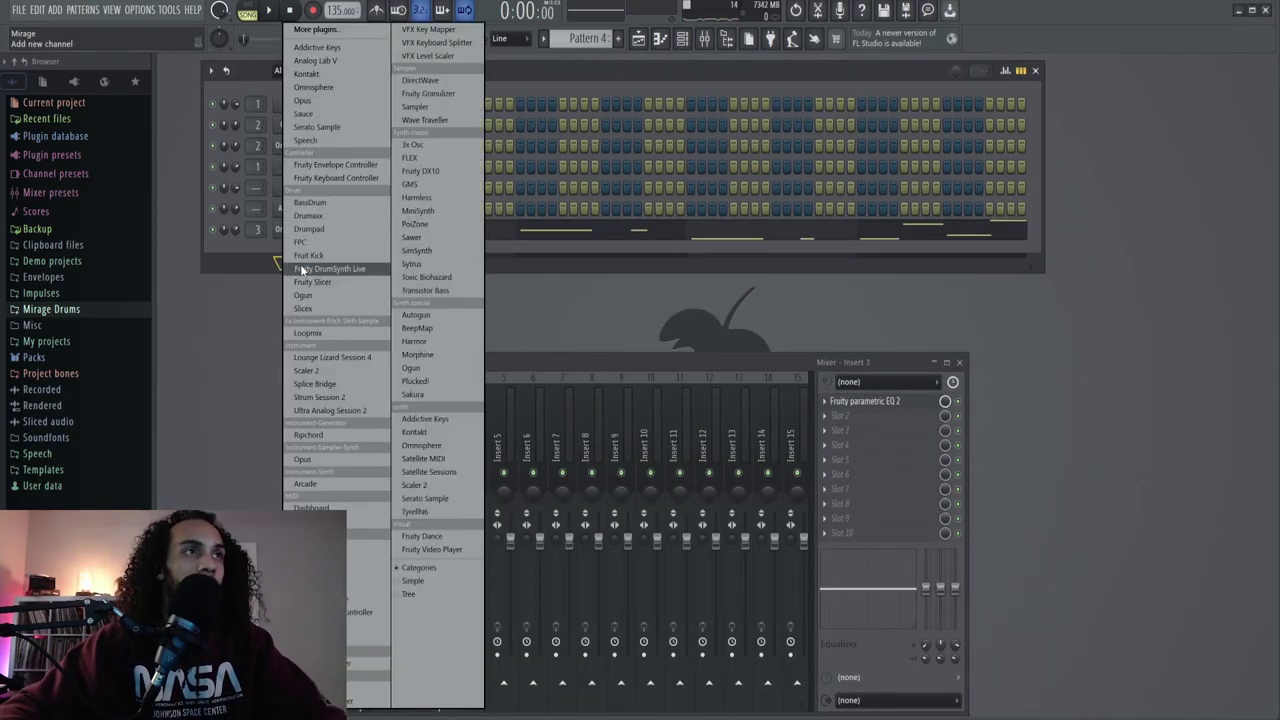
pyautogui.click(366, 87)
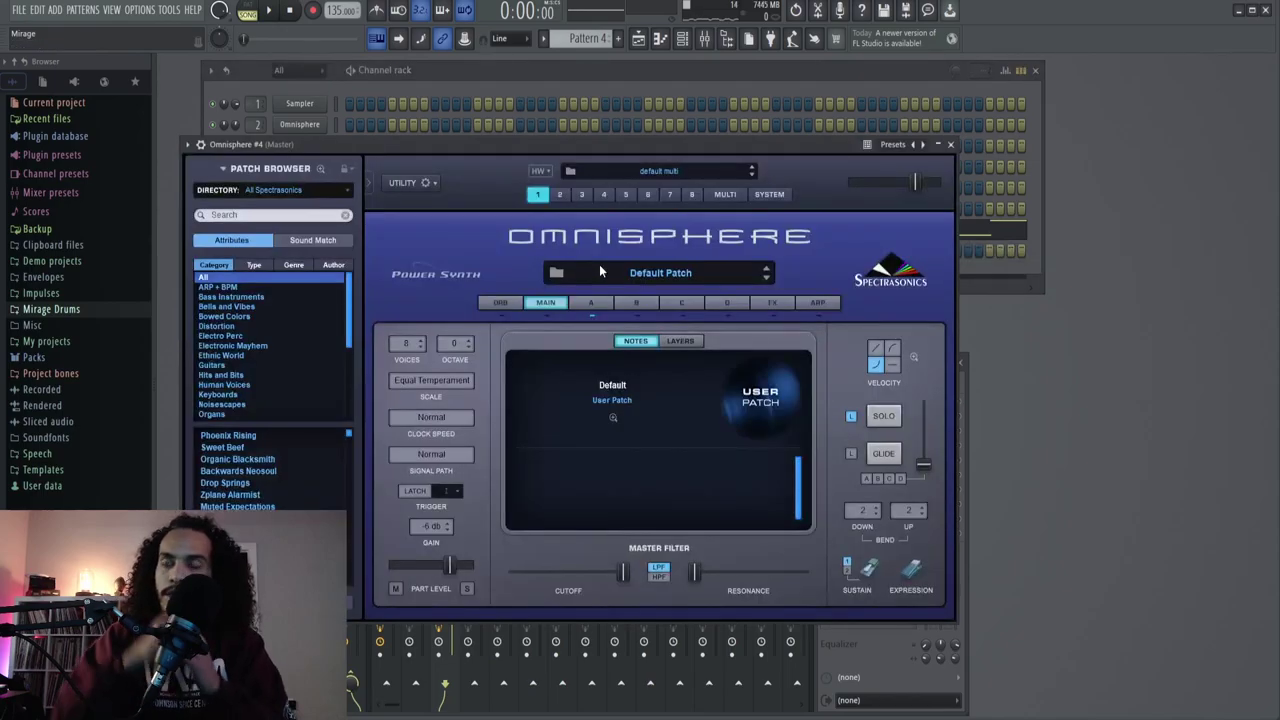
pyautogui.click(246, 458)
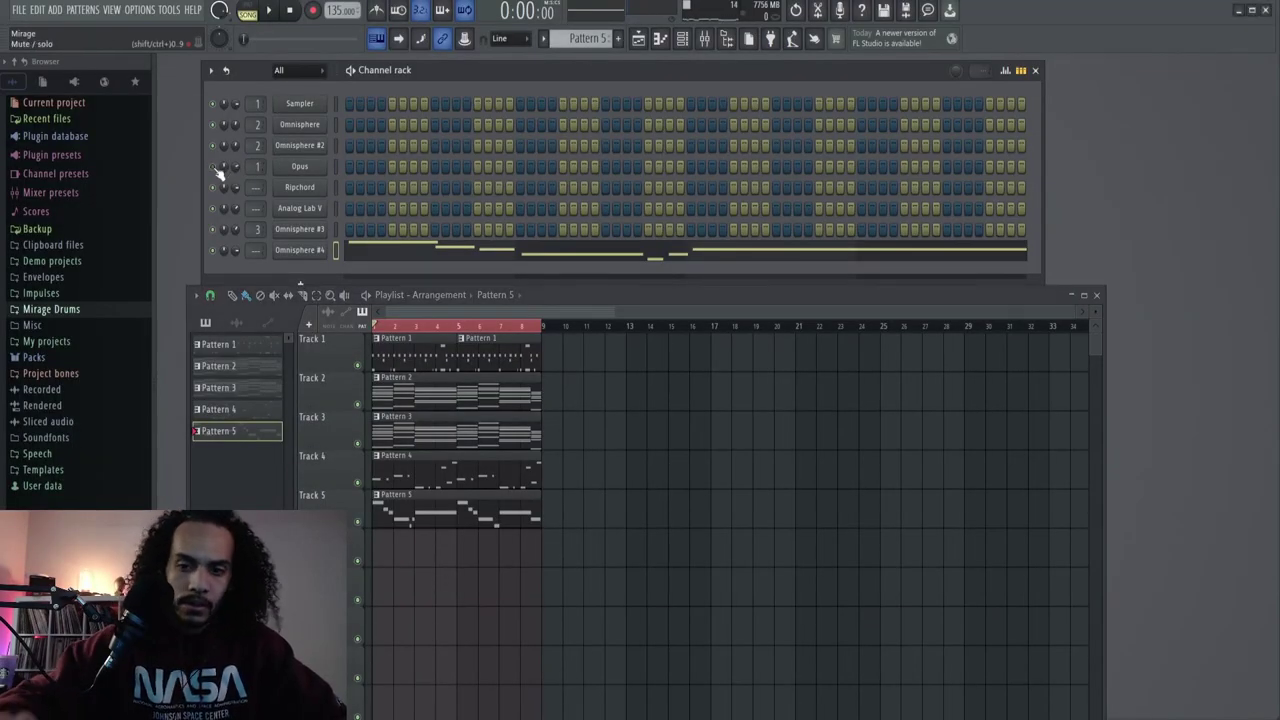
# - Play the arrangement with the Opus drums muted, close the playlist and stop playback
pyautogui.press('space')
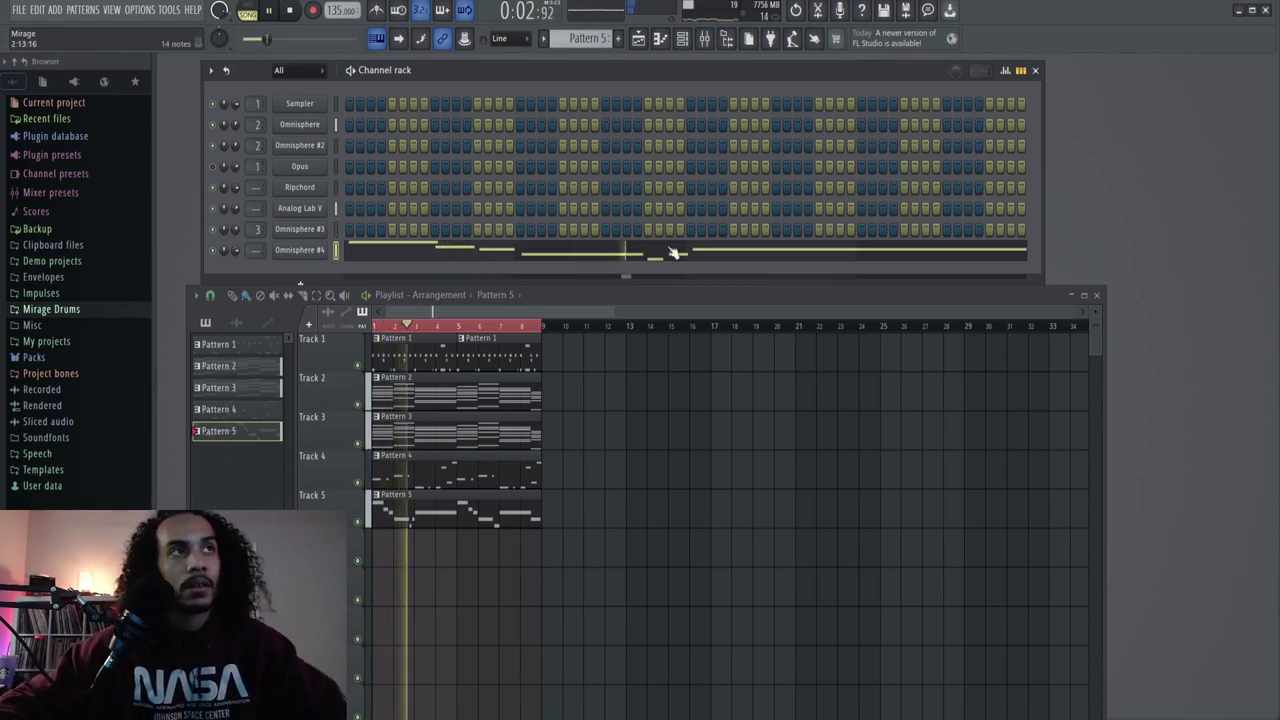
pyautogui.click(1096, 295)
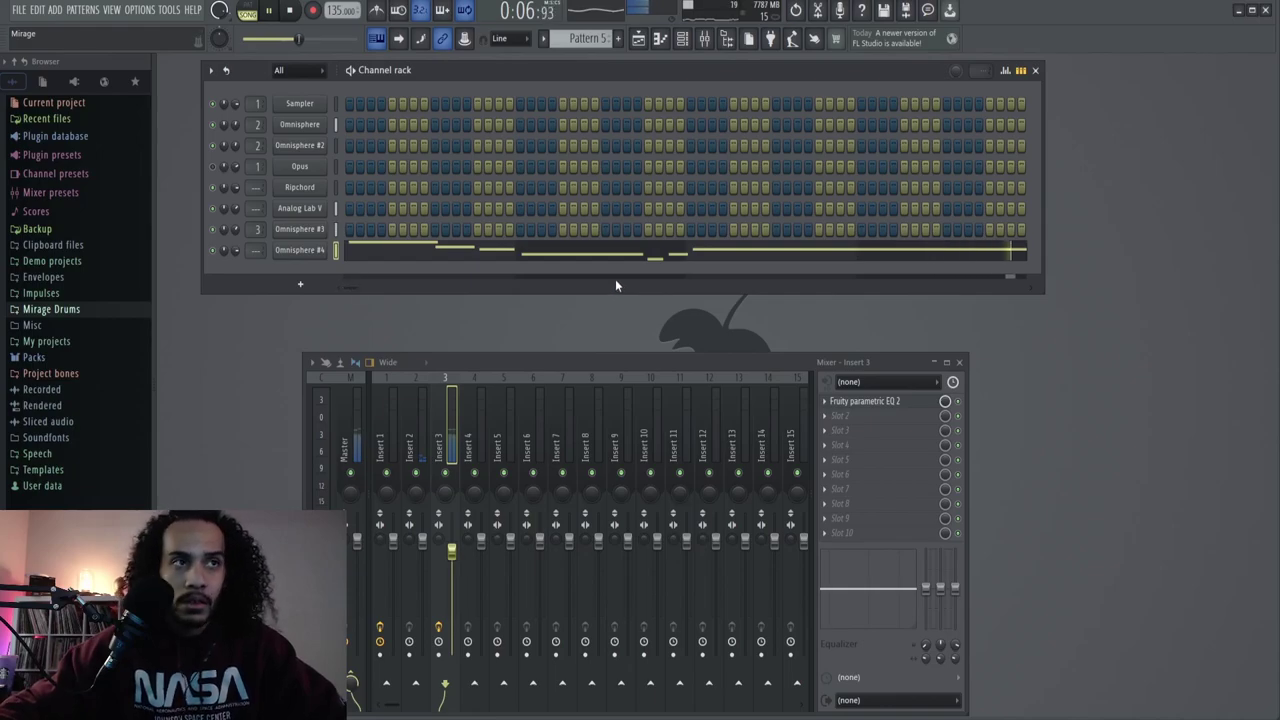
pyautogui.press('space')
# - Add a fifth Omnisphere channel, search its patches for glock and load Duo - Glock Celeste
pyautogui.click(300, 284)
pyautogui.click(320, 87)
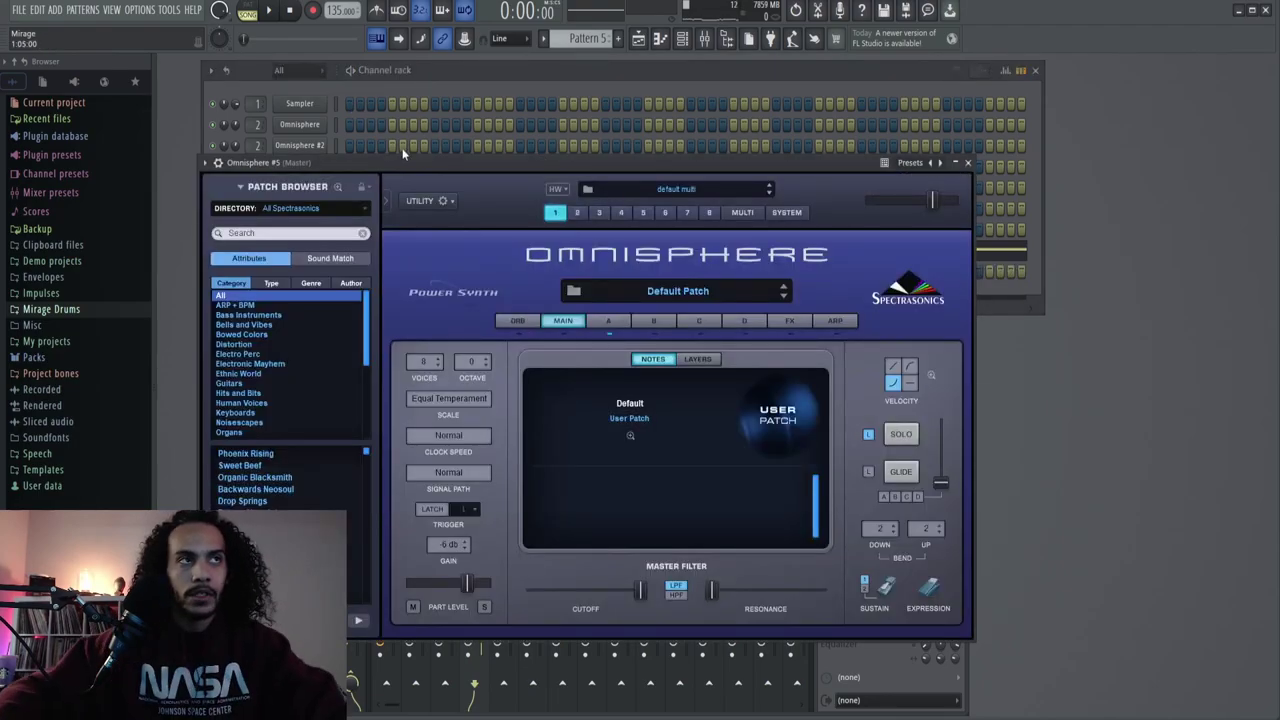
pyautogui.moveTo(407, 152); pyautogui.dragTo(522, 144)
pyautogui.scroll(-5, 370, 395)
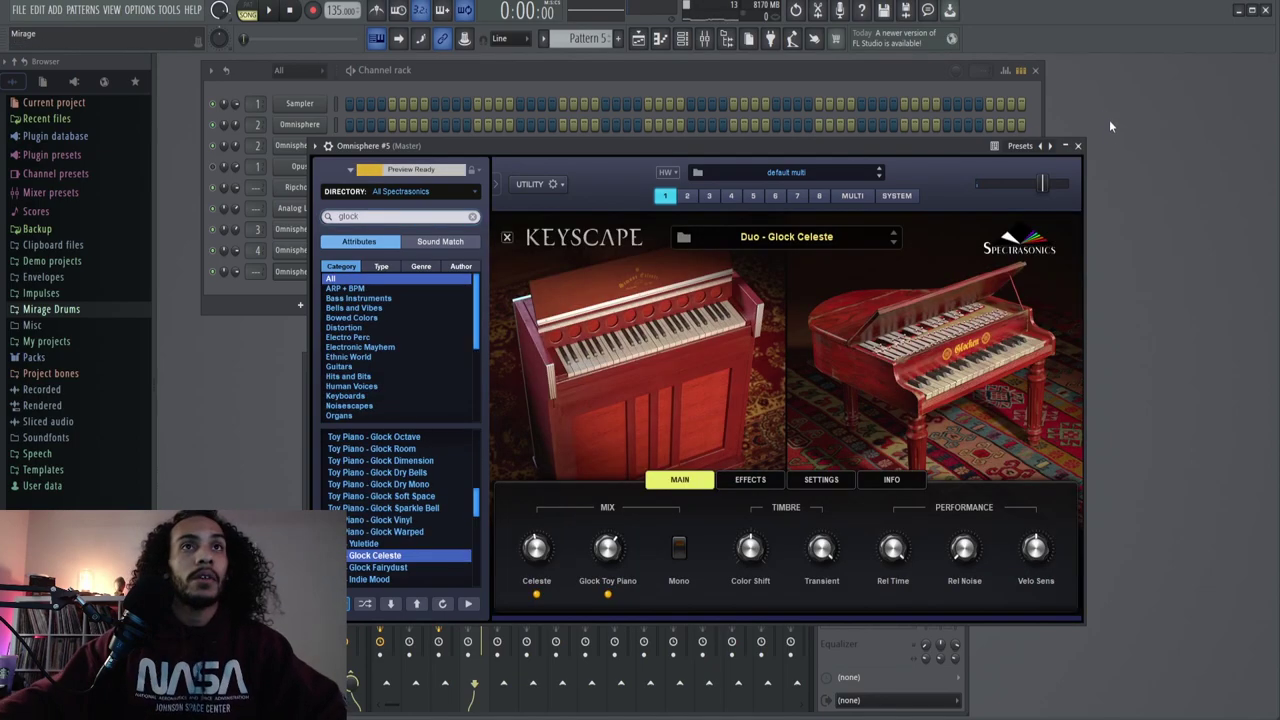
pyautogui.click(1078, 147)
# - Copy the Omnisphere #4 melody into Omnisphere #5 in Pattern 6 and delete short passing notes in bars 1 and 2
pyautogui.click(408, 250)
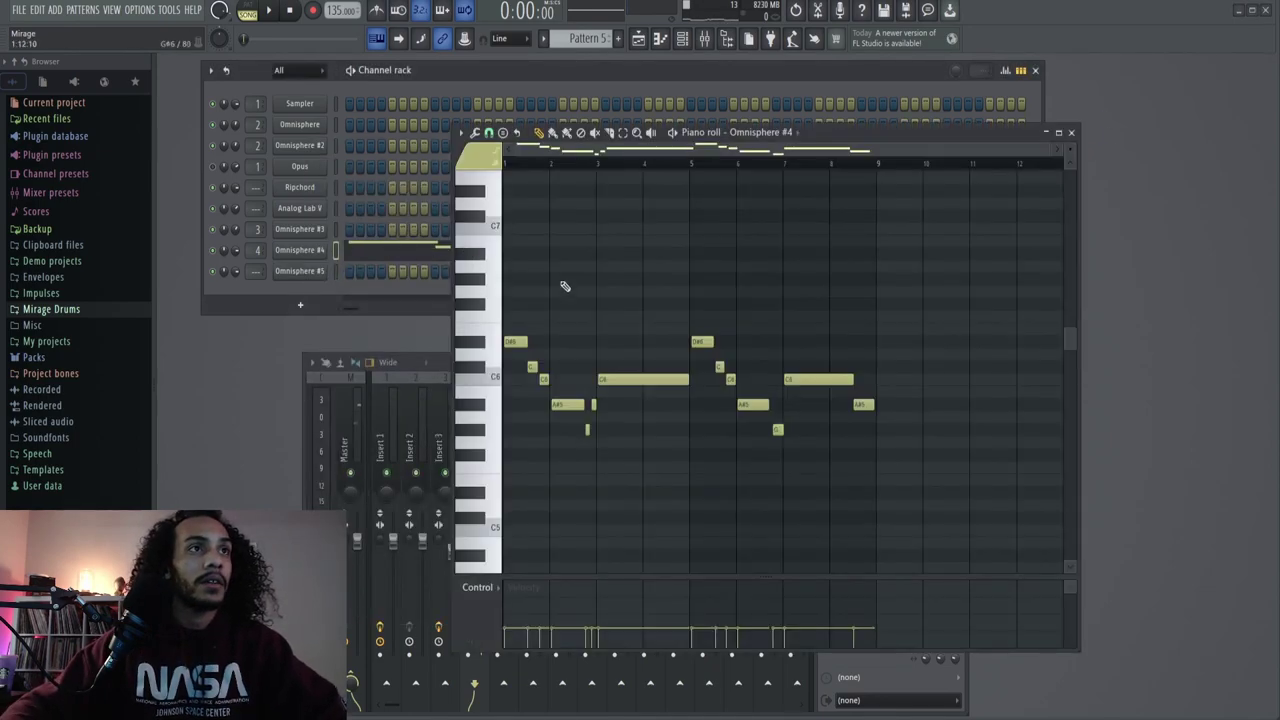
pyautogui.hotkey('ctrl', 'a')
pyautogui.scroll(1, 583, 40)
pyautogui.hotkey('ctrl', 'v')
pyautogui.rightClick(601, 338)
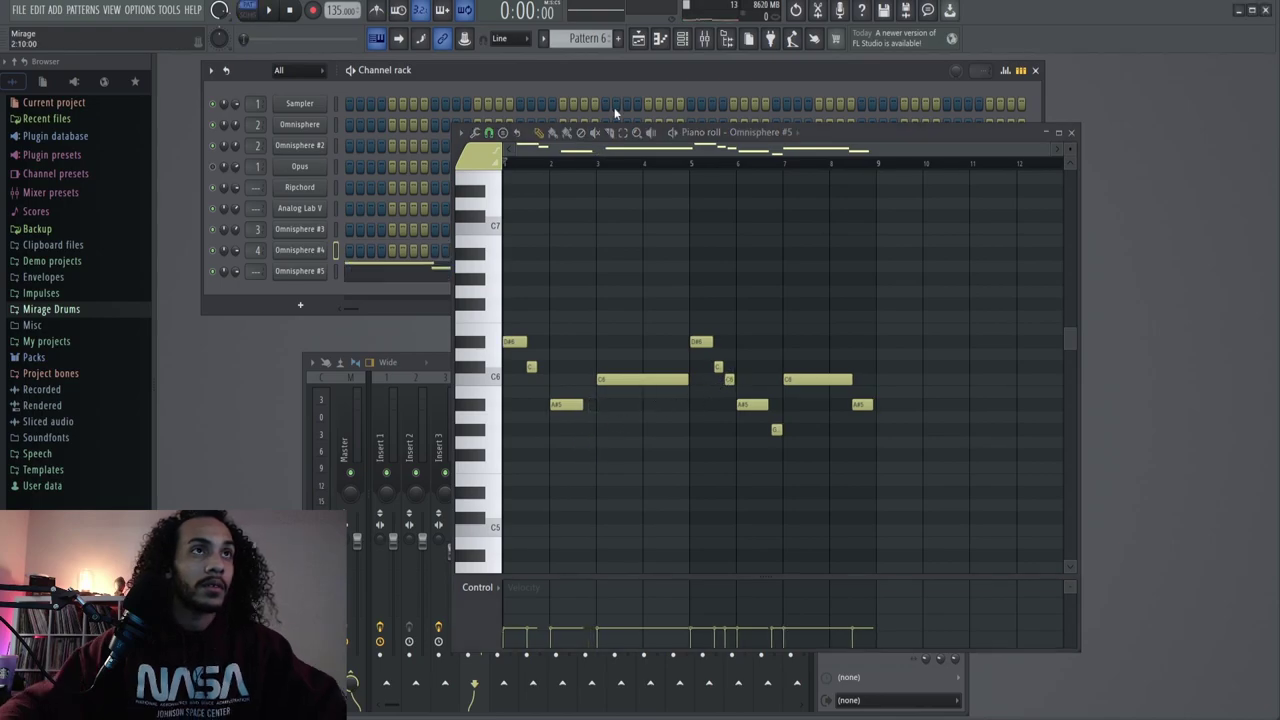
# - Play the arrangement and review the Omnisphere #2 chords of Pattern 7, then close the piano roll and playlist and stop playback
pyautogui.press('space')
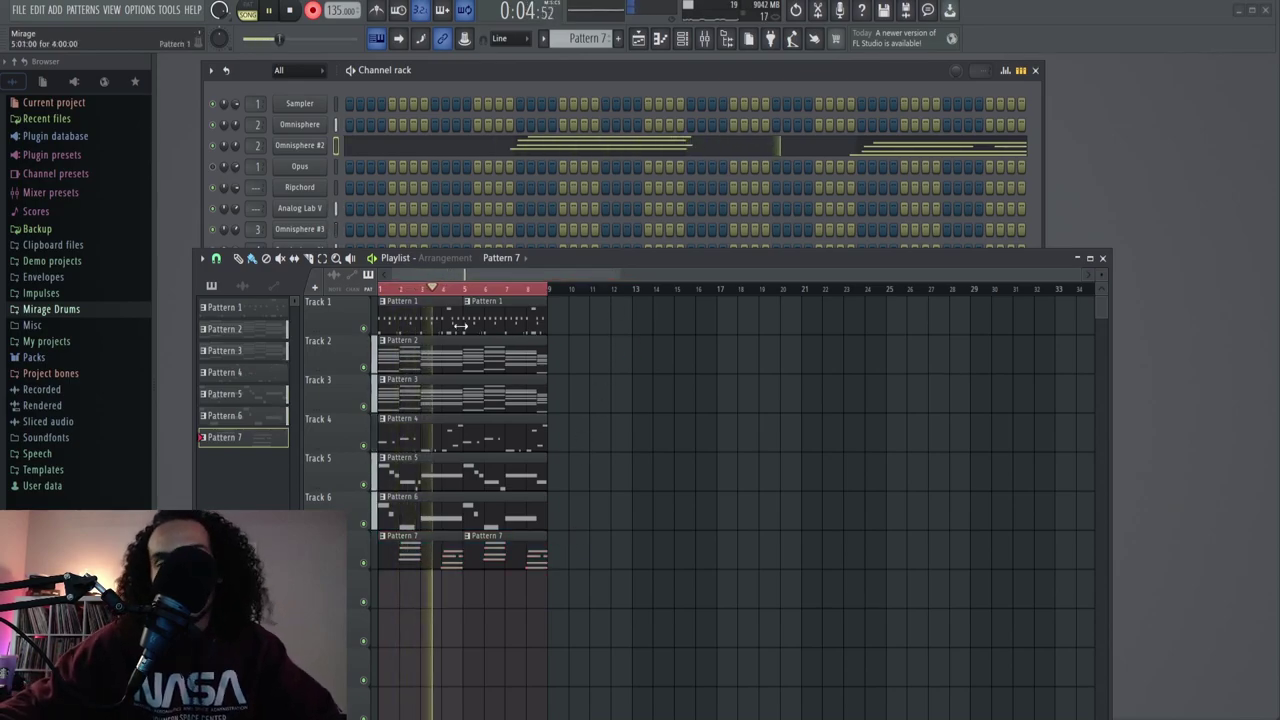
pyautogui.click(720, 148)
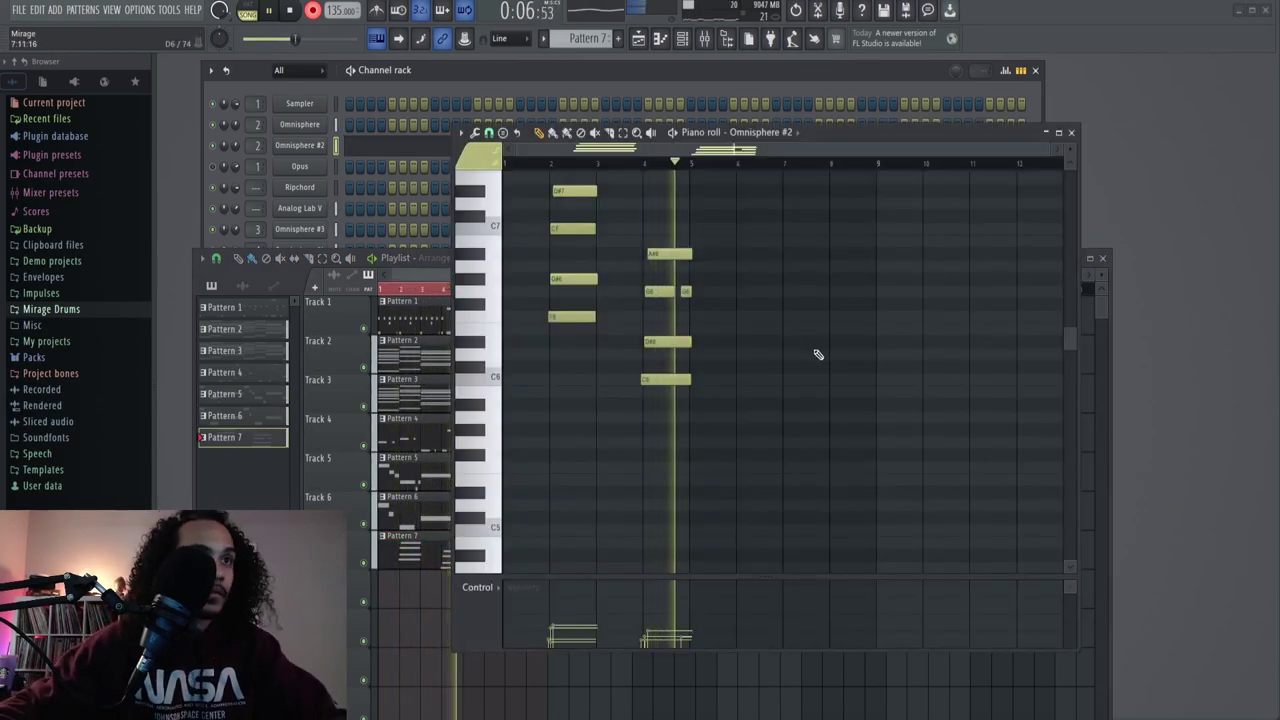
pyautogui.scroll(2, 645, 300)
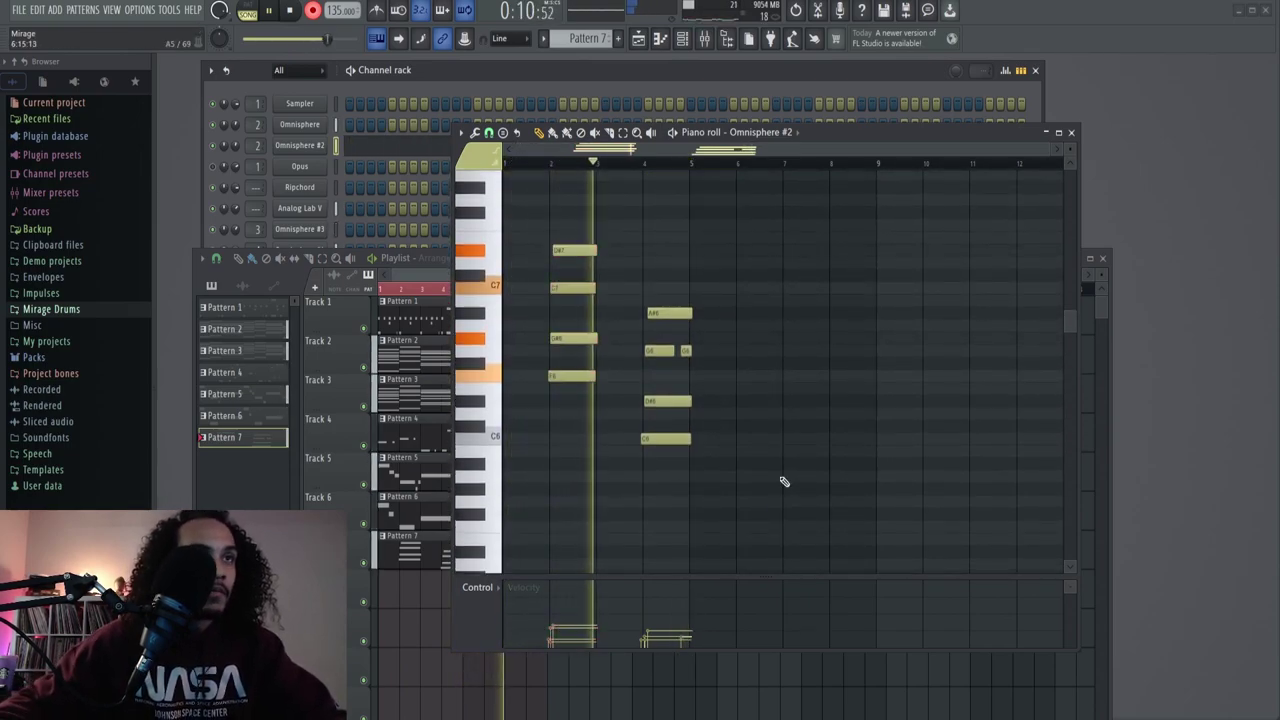
pyautogui.click(1071, 133)
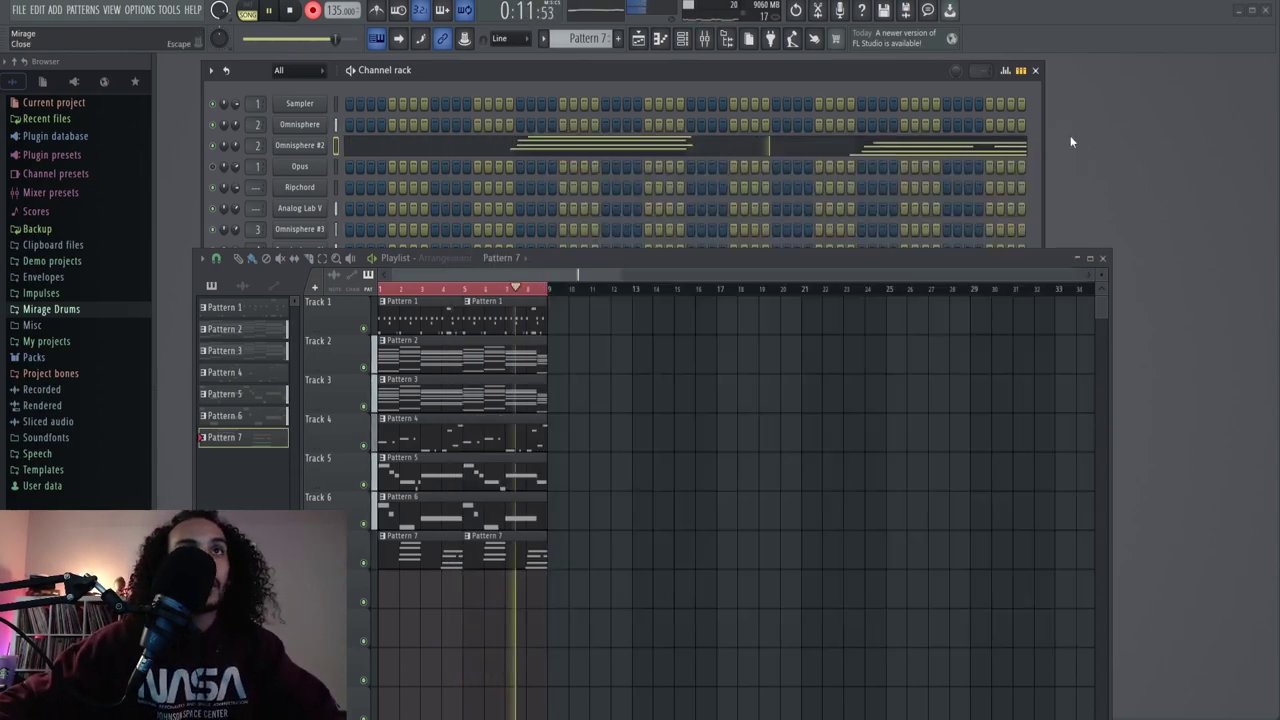
pyautogui.click(1104, 259)
pyautogui.press('space')
# - Add a second Opus channel, copy the chord progression into its Pattern 8 and select all of the notes
pyautogui.click(300, 305)
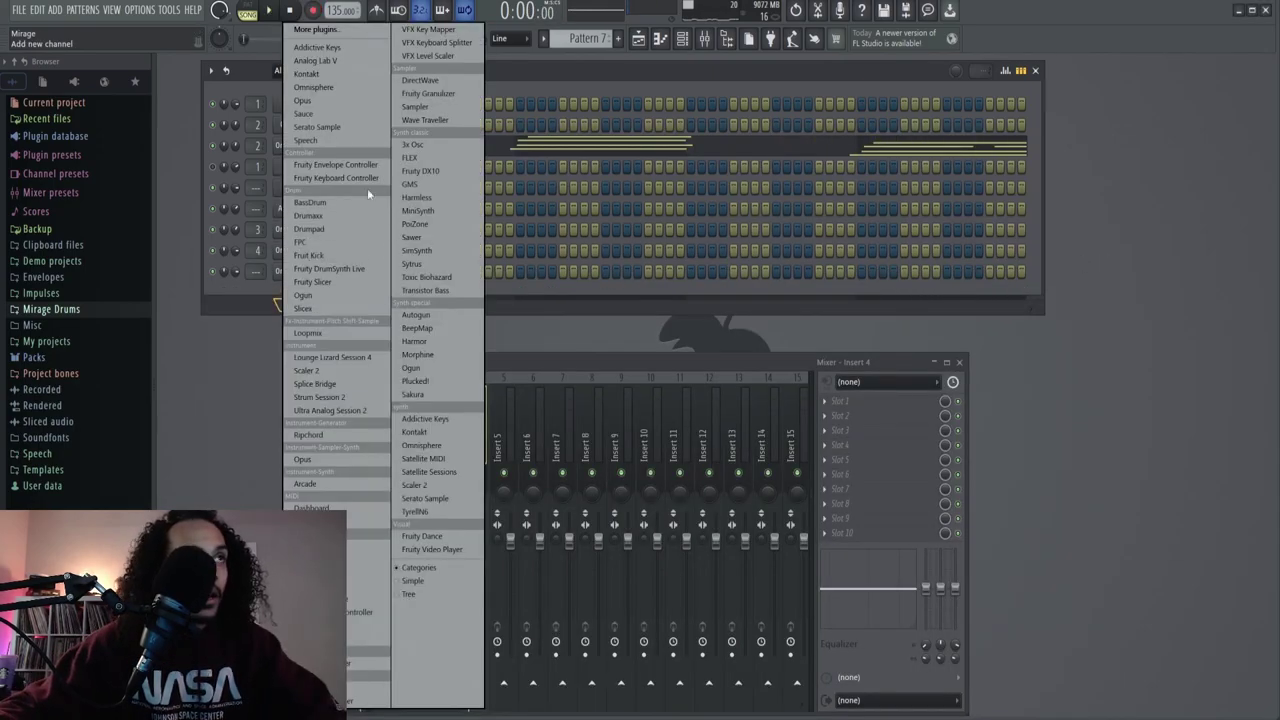
pyautogui.click(303, 101)
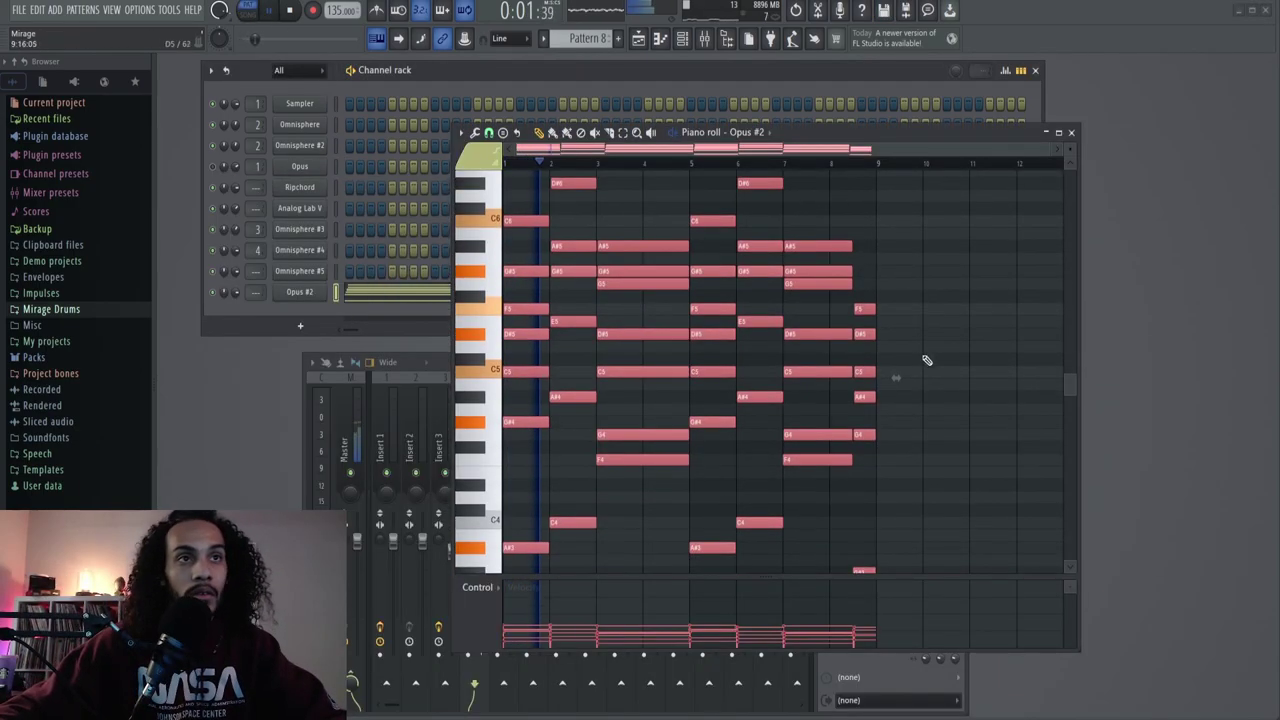
pyautogui.scroll(-3, 928, 367)
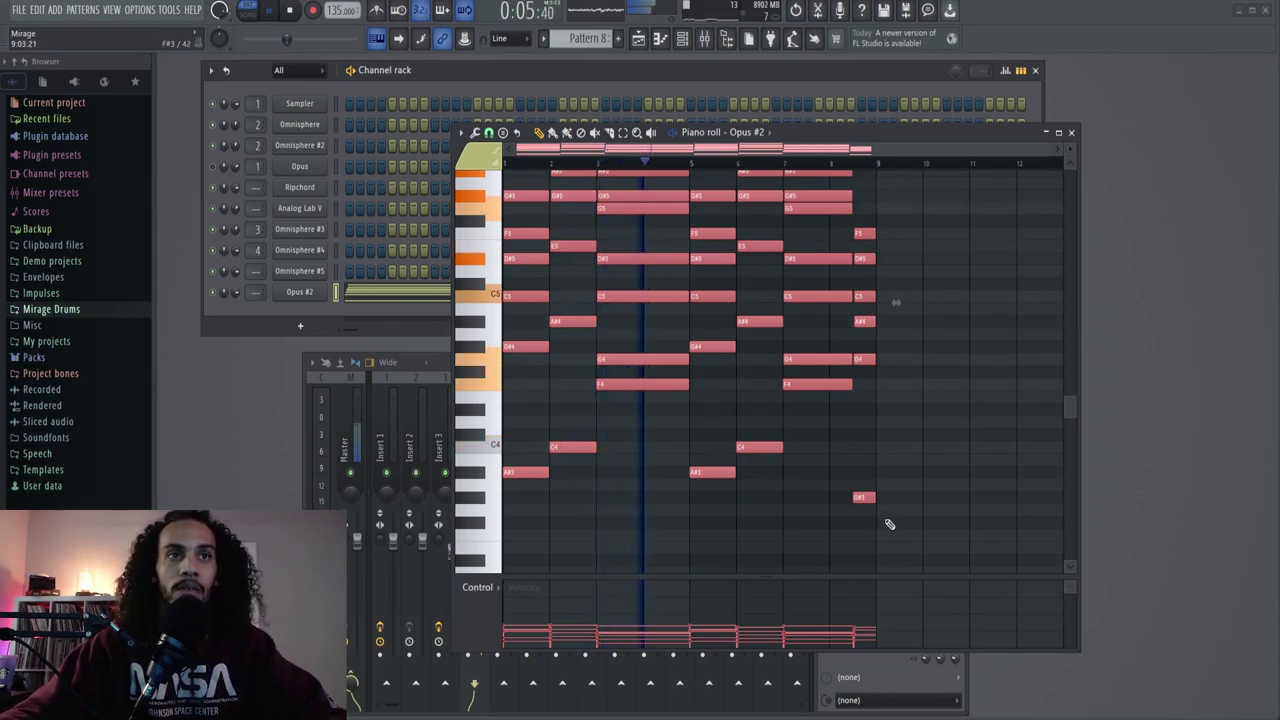
pyautogui.moveTo(895, 516); pyautogui.dragTo(454, 56)
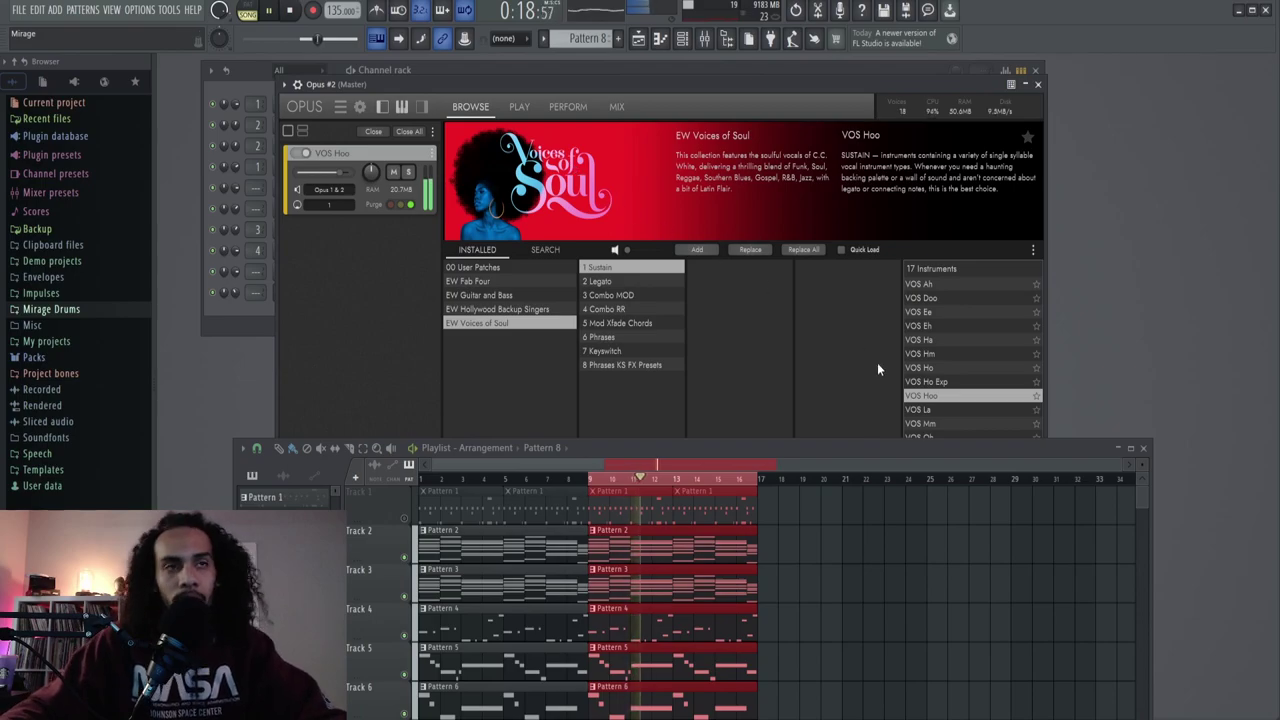
# - Place Pattern 8 on Track 8 from bar 9 and select bars 1 to 16 for looped playback
pyautogui.scroll(-4, 855, 530)
pyautogui.moveTo(785, 612); pyautogui.dragTo(531, 643)
pyautogui.scroll(5, 610, 642)
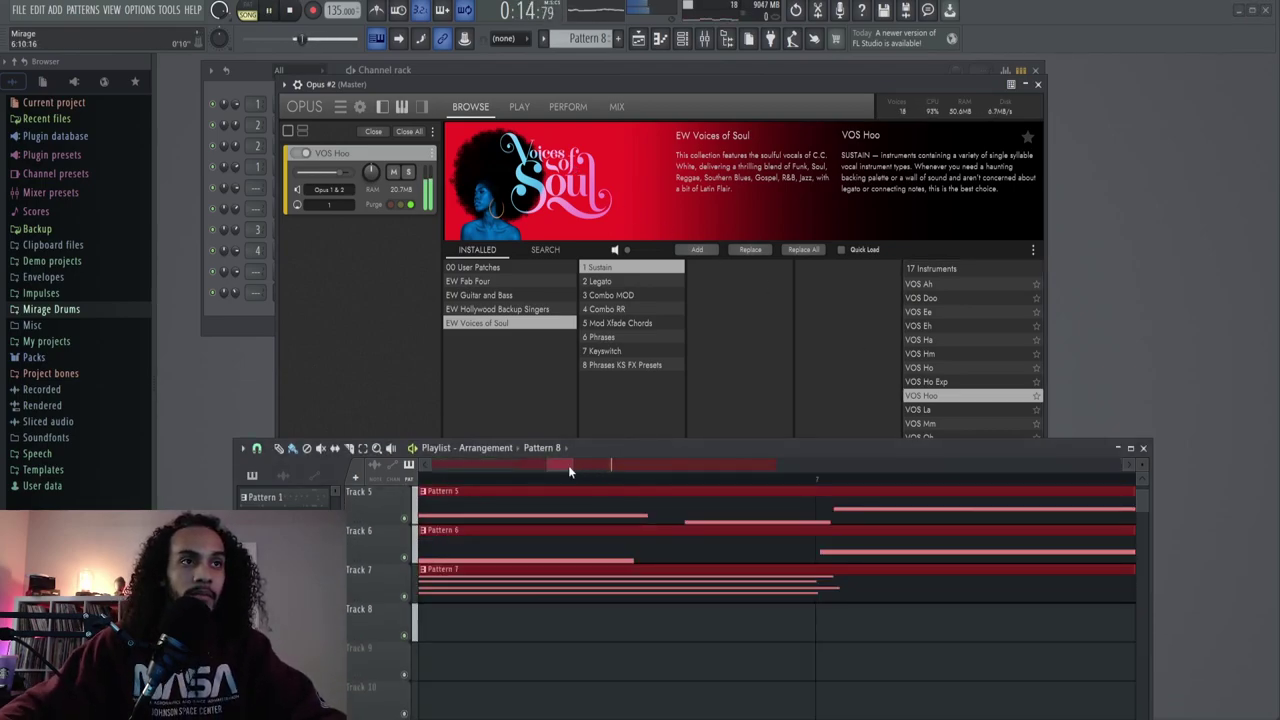
pyautogui.moveTo(569, 466); pyautogui.dragTo(721, 466)
pyautogui.press('space')
pyautogui.moveTo(635, 465); pyautogui.dragTo(430, 472)
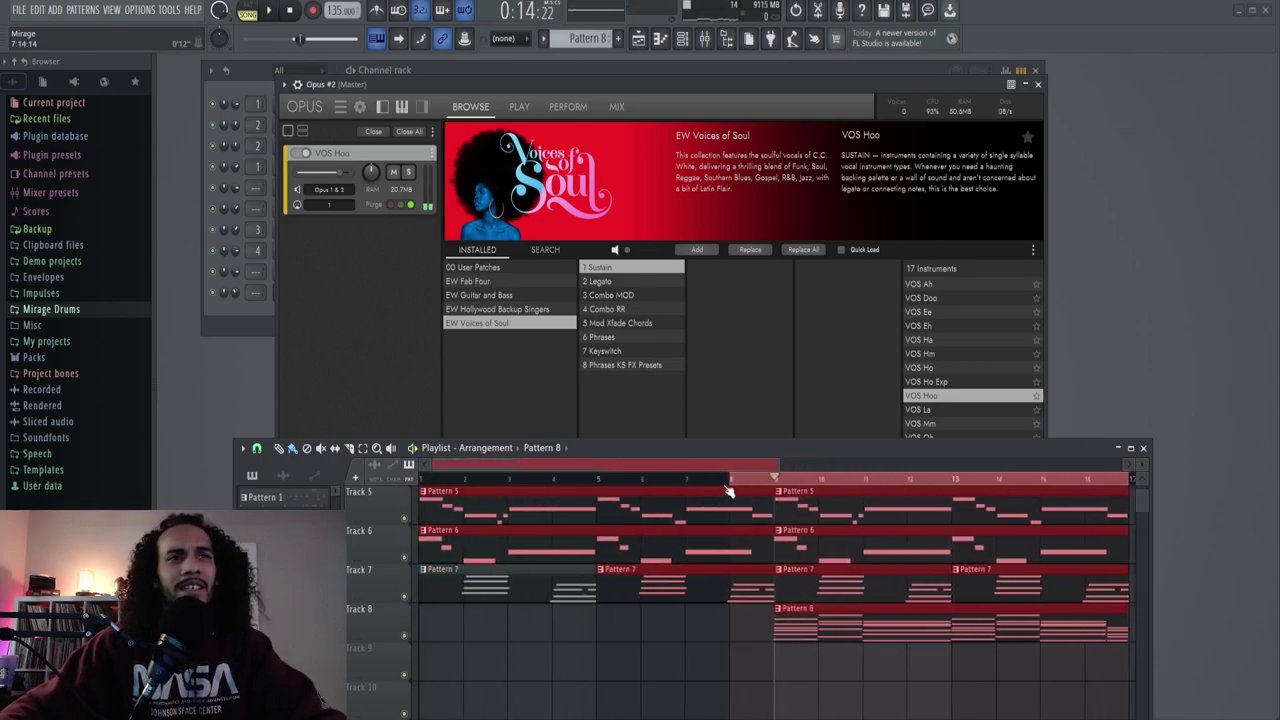
pyautogui.moveTo(731, 489); pyautogui.dragTo(305, 498)
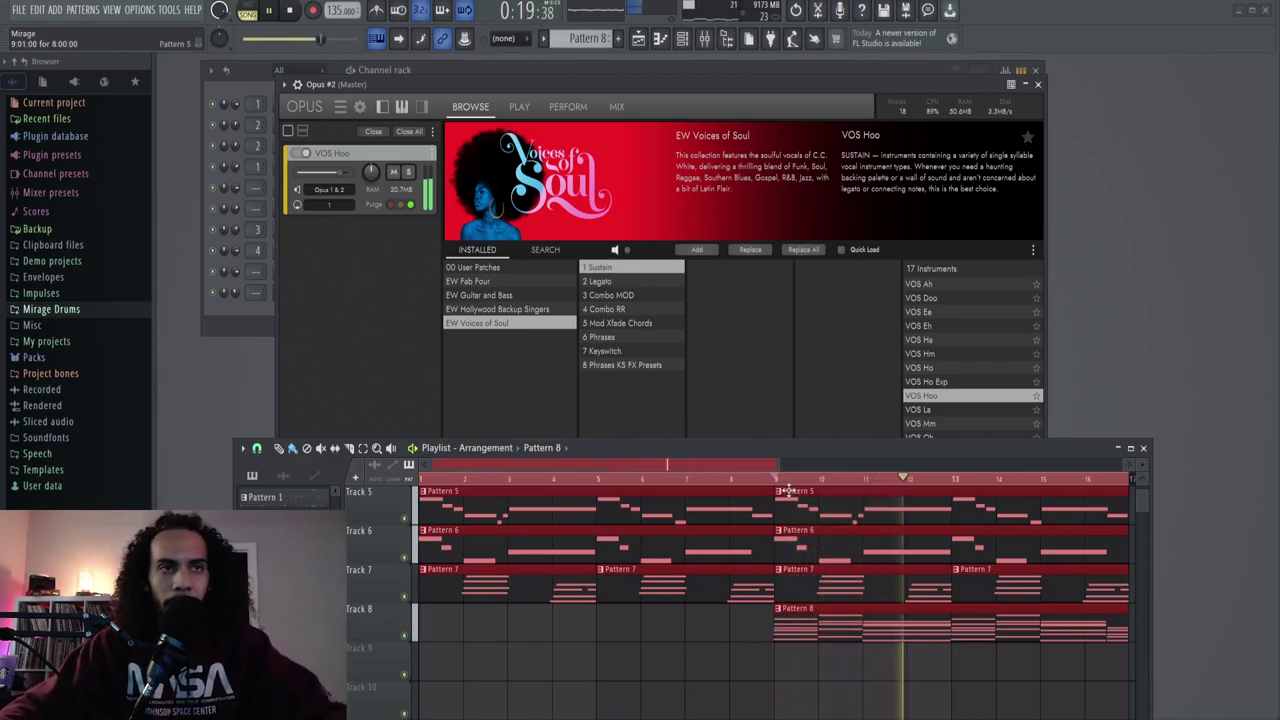
# - Review the full arrangement in the playlist, unmuting the Track 1 drums during playback and muting them again
pyautogui.scroll(-3, 900, 500)
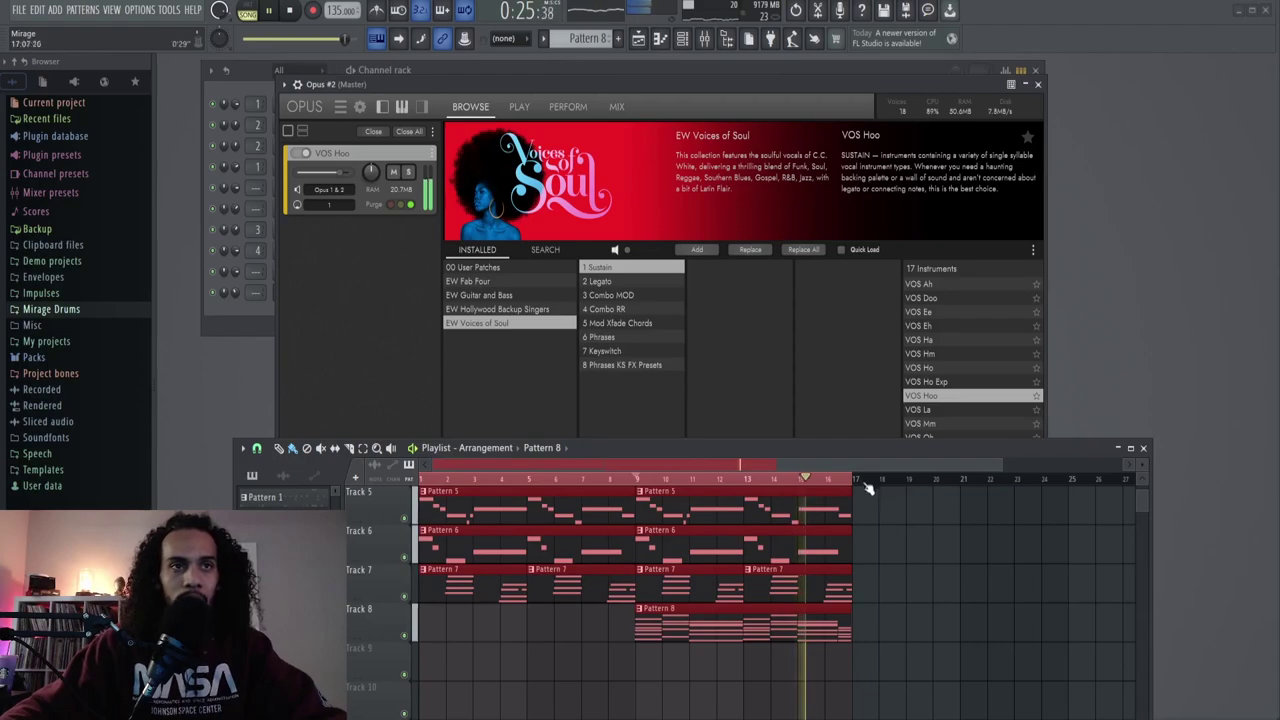
pyautogui.moveTo(852, 455); pyautogui.dragTo(889, 241)
pyautogui.moveTo(1036, 250); pyautogui.dragTo(1090, 245)
pyautogui.scroll(4, 890, 395)
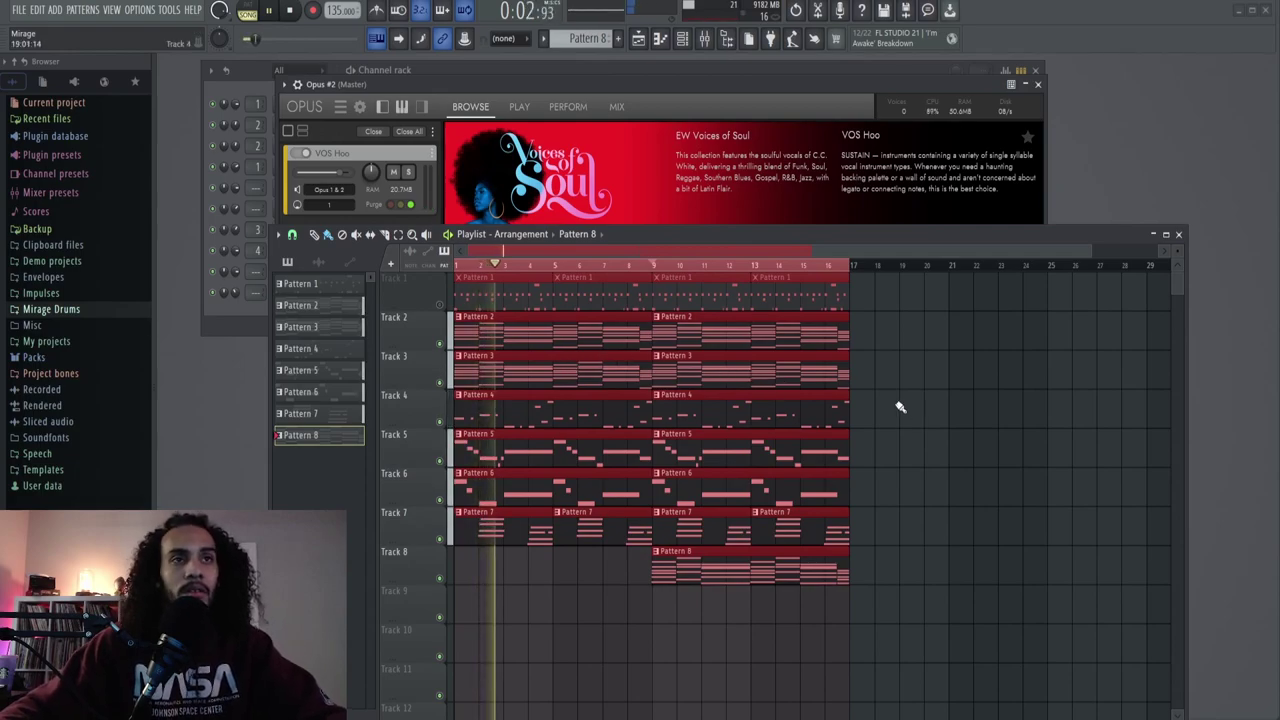
pyautogui.click(895, 406)
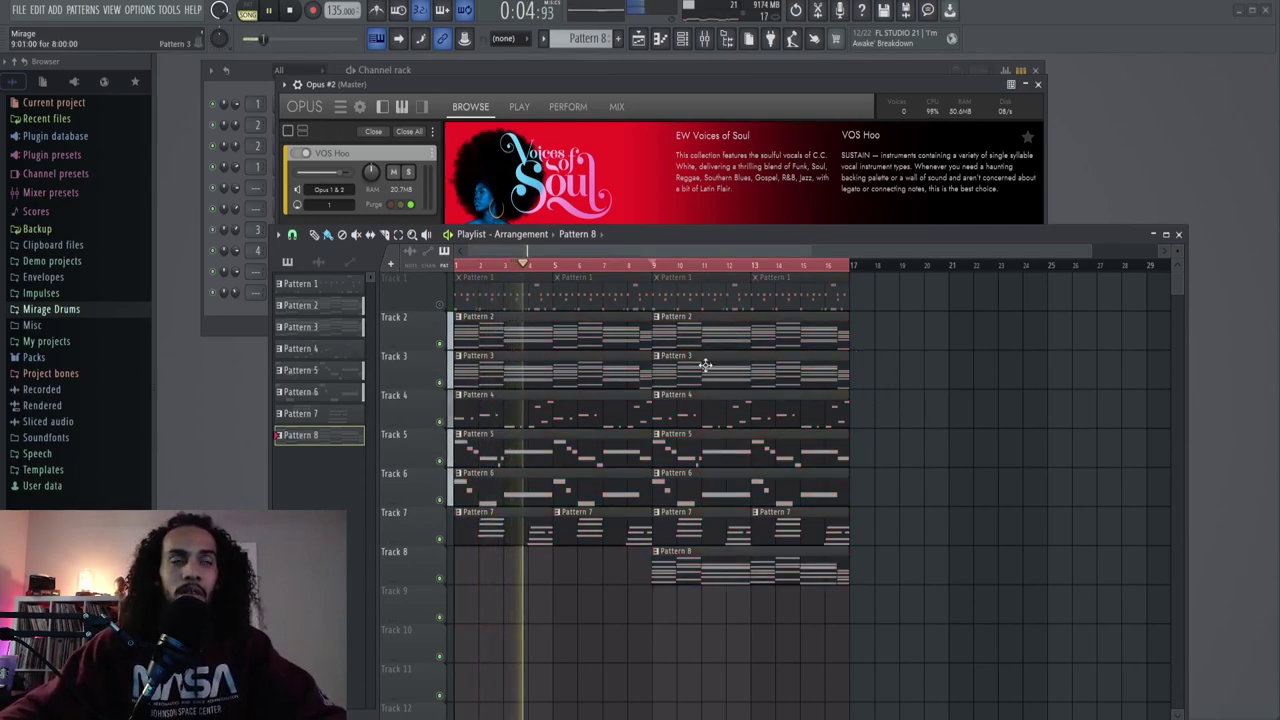
pyautogui.click(441, 306)
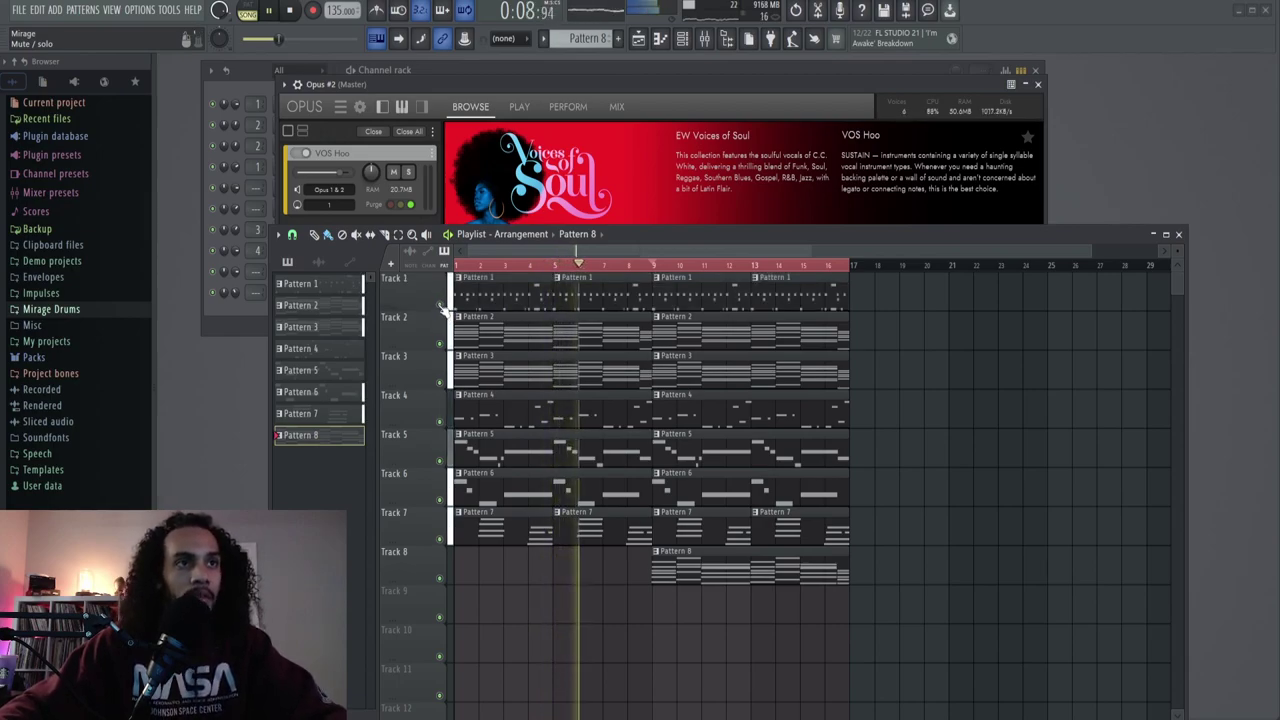
pyautogui.click(441, 306)
pyautogui.press('space')
pyautogui.moveTo(890, 310); pyautogui.dragTo(691, 626)
pyautogui.keyDown('ctrl'); pyautogui.click(885, 606); pyautogui.keyUp('ctrl')
pyautogui.moveTo(767, 574); pyautogui.dragTo(551, 568)
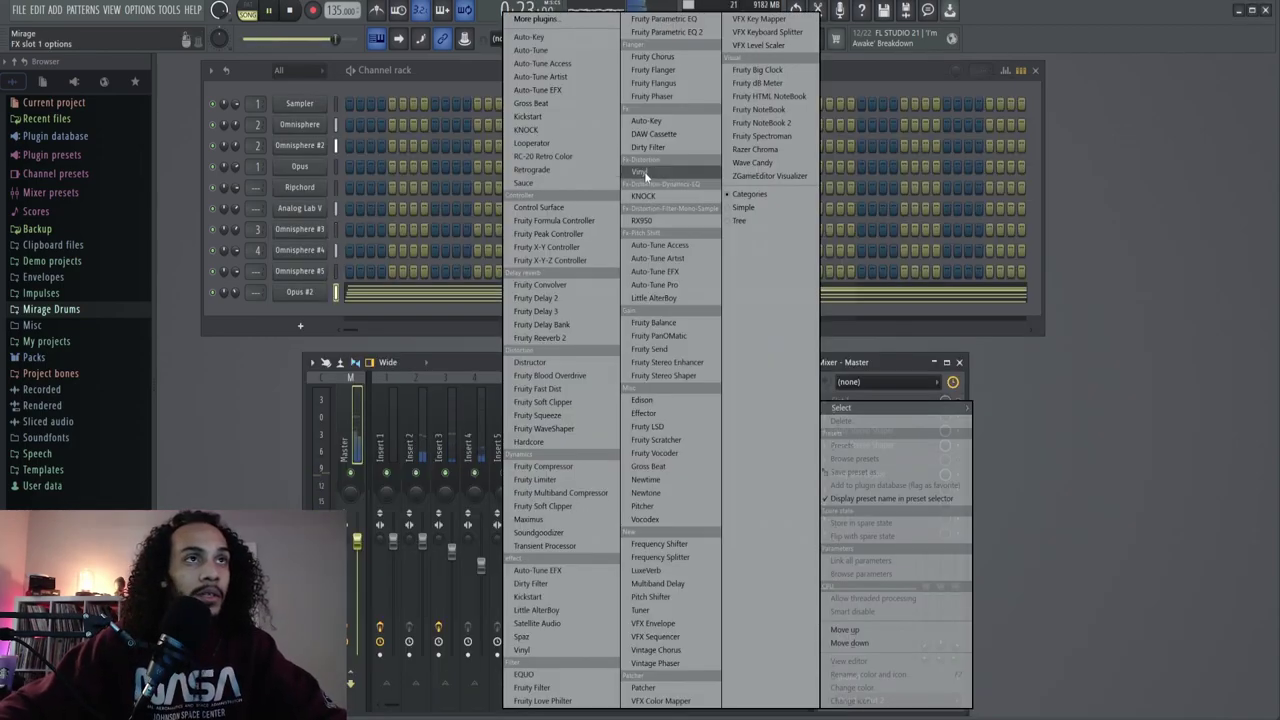
# - Load Vinyl in the Master's first effect slot, set its era to 1980, and adjust its dust and wear
pyautogui.click(644, 171)
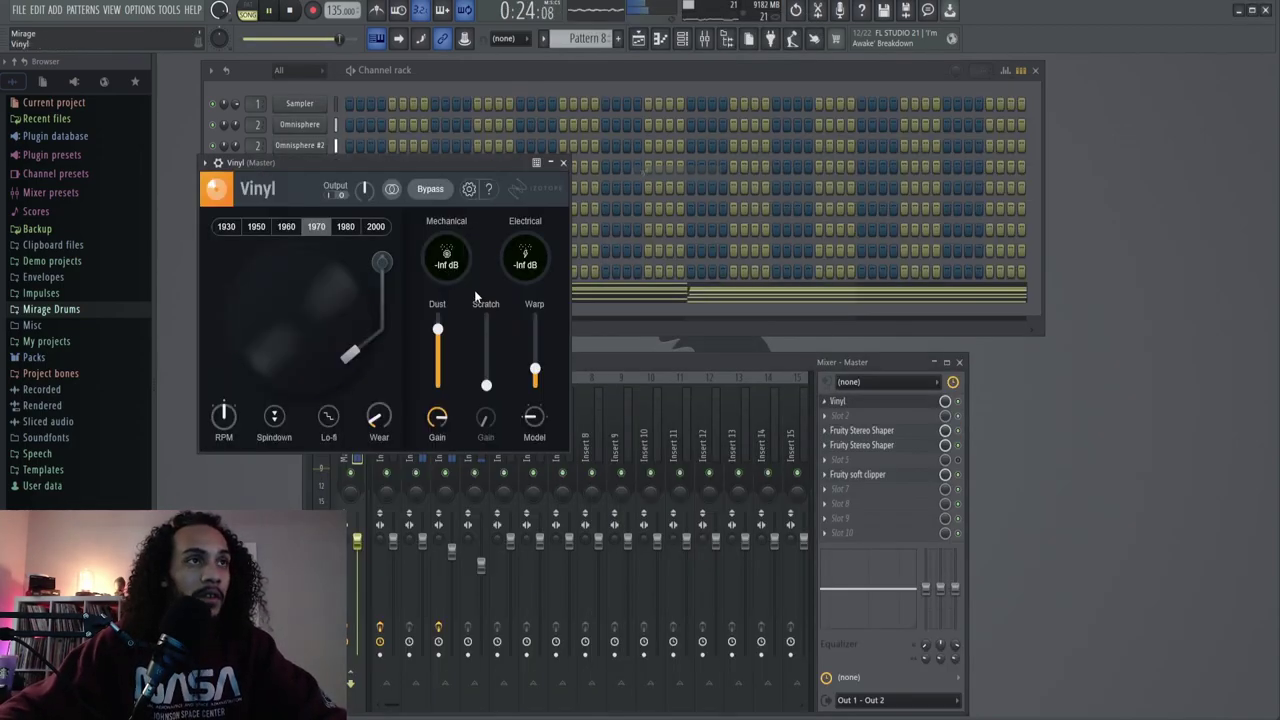
pyautogui.click(286, 226)
pyautogui.click(256, 226)
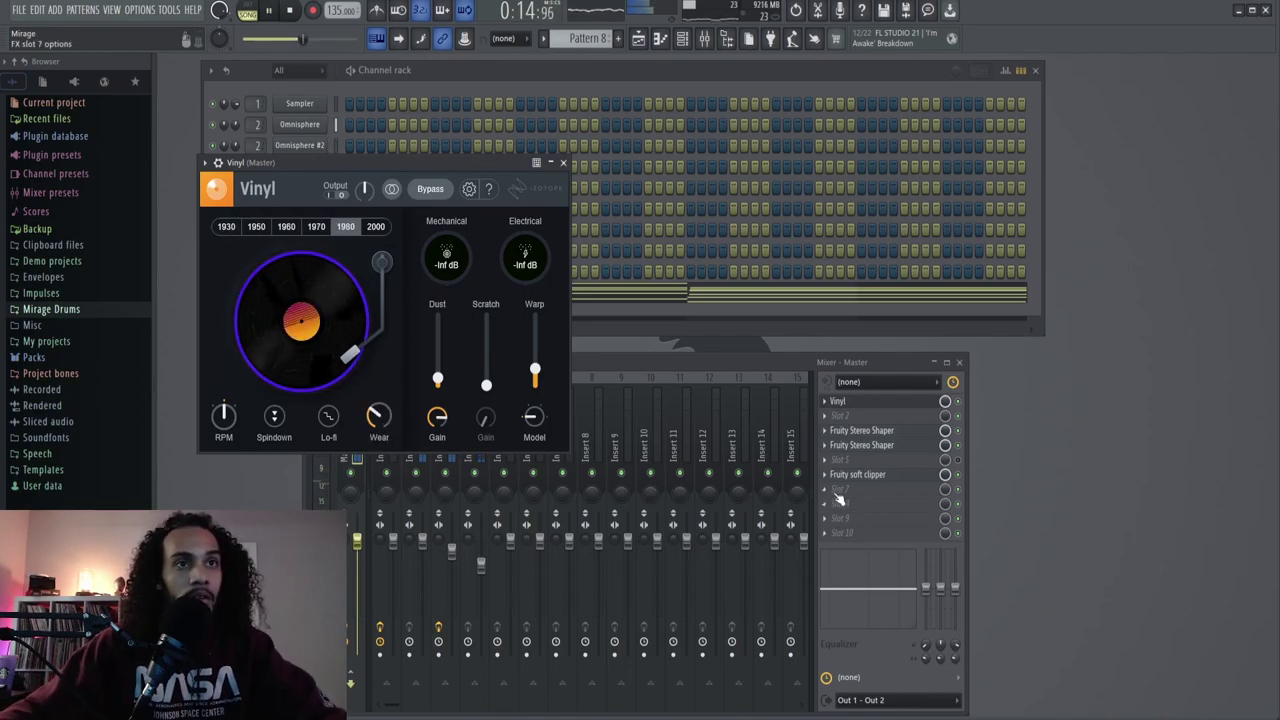
# - Load RC-20 Retro Color in the Master's slot 7 with the Vinyl 3 preset, set distort to 25% and adjust the noise section
pyautogui.click(838, 496)
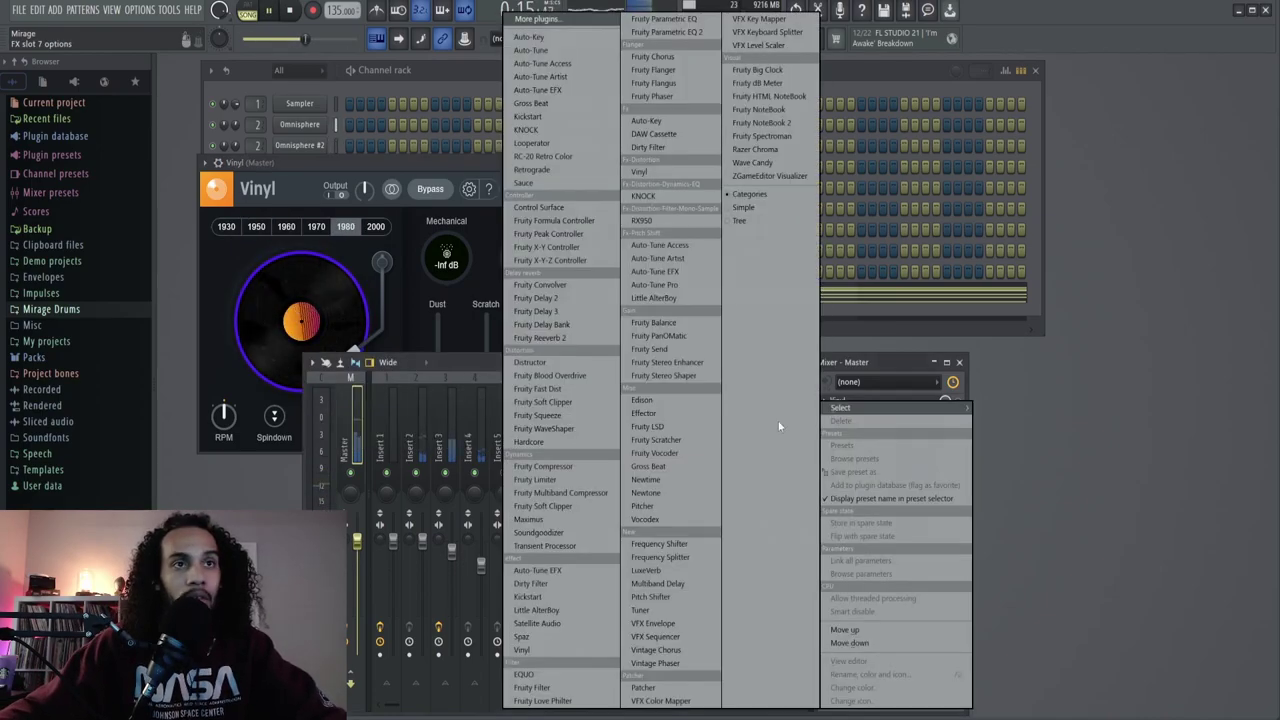
pyautogui.click(543, 157)
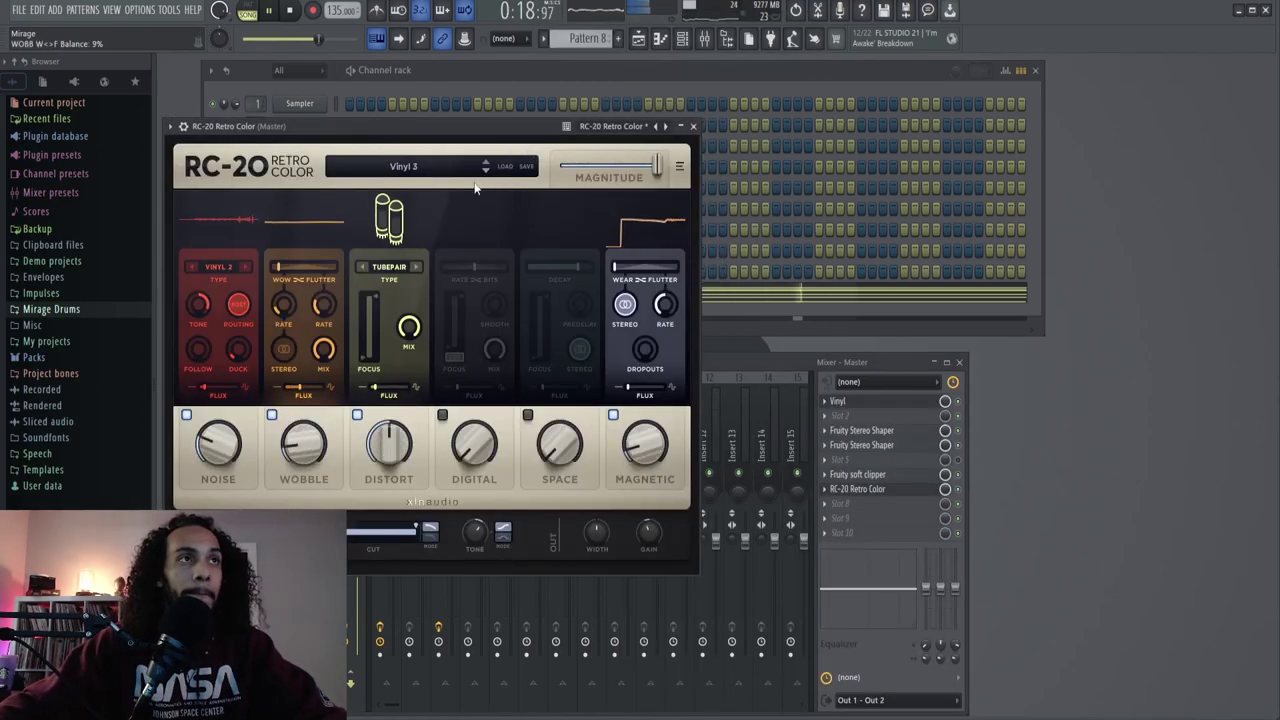
pyautogui.scroll(3, 385, 460)
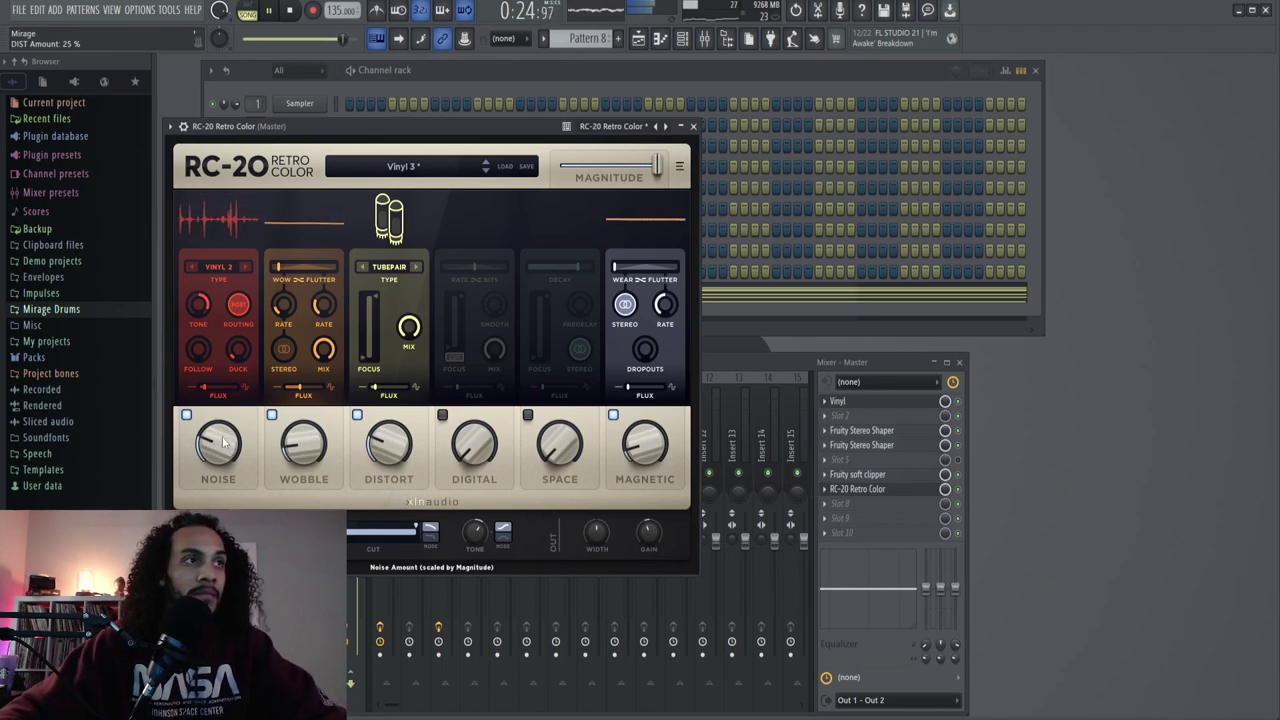
pyautogui.moveTo(235, 354); pyautogui.dragTo(234, 334)
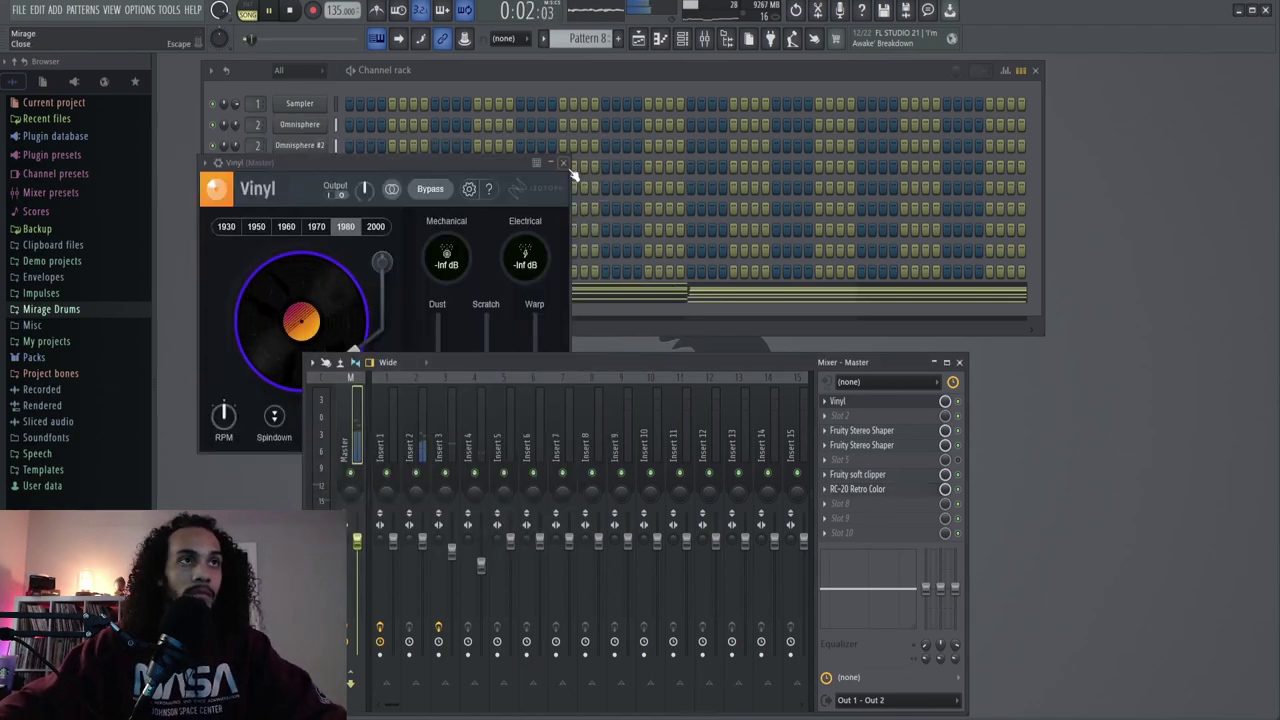
# - Remove the Pattern 4, 5 and 6 clips from bars 1 to 8, then close the playlist
pyautogui.click(564, 164)
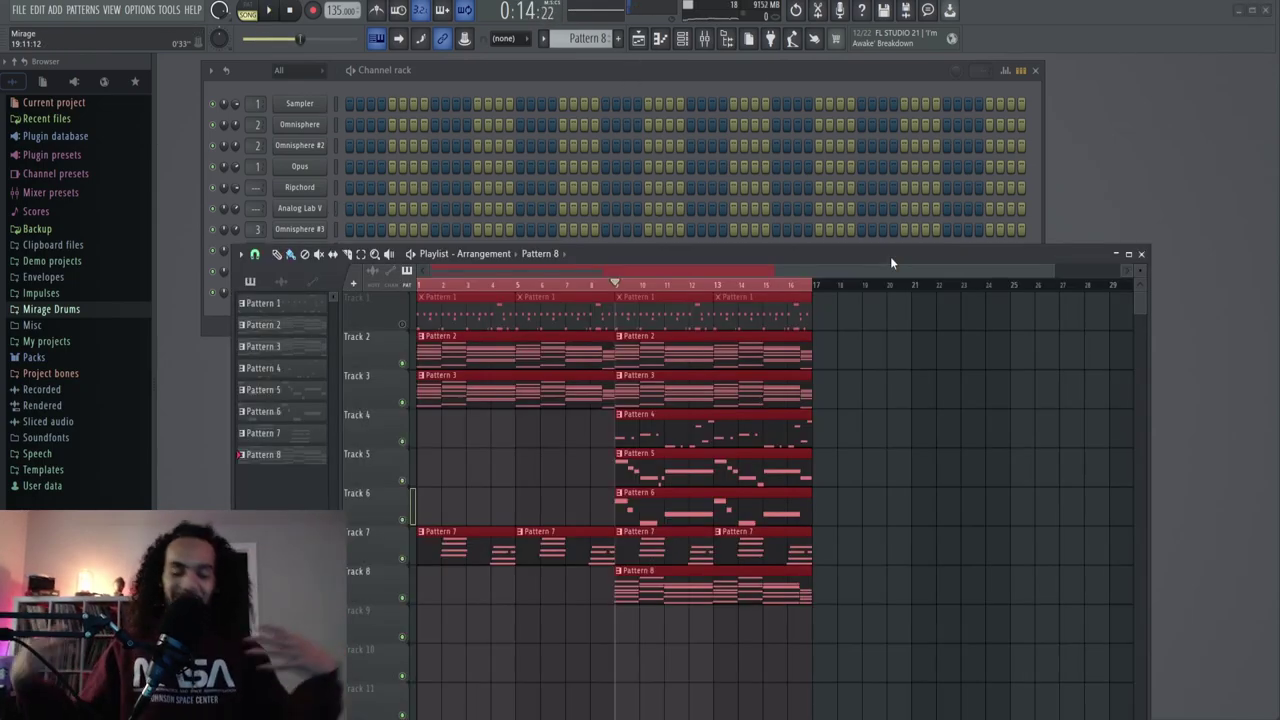
pyautogui.click(1141, 254)
pyautogui.moveTo(635, 351); pyautogui.dragTo(634, 345)
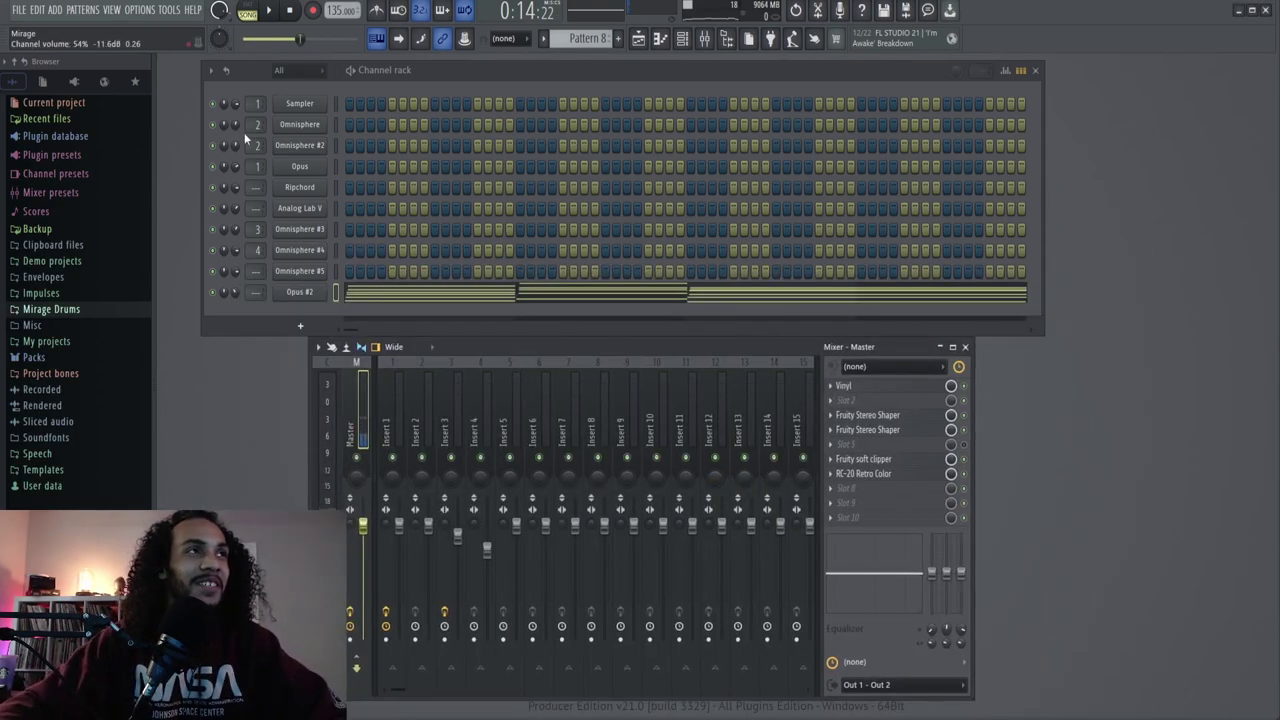
# - Open the playlist of the 88 BPM project and bring up the channel settings of soul sample 6
pyautogui.click(645, 47)
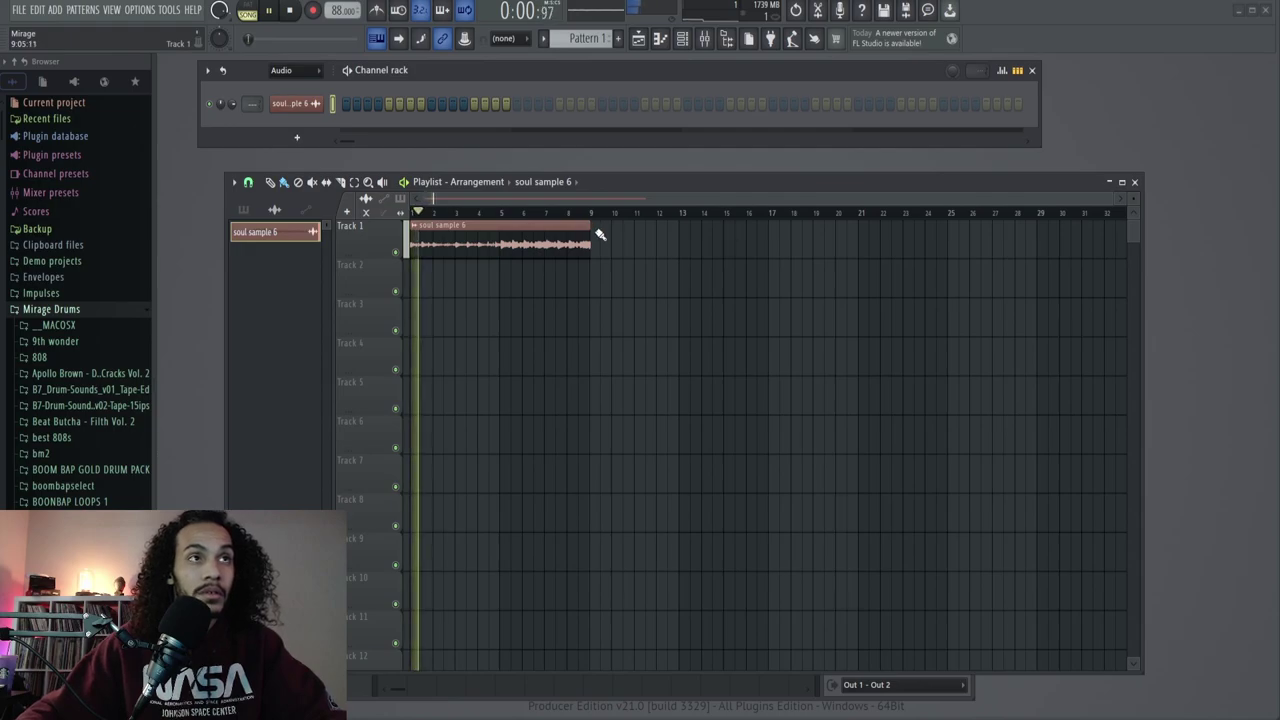
pyautogui.scroll(5, 597, 233)
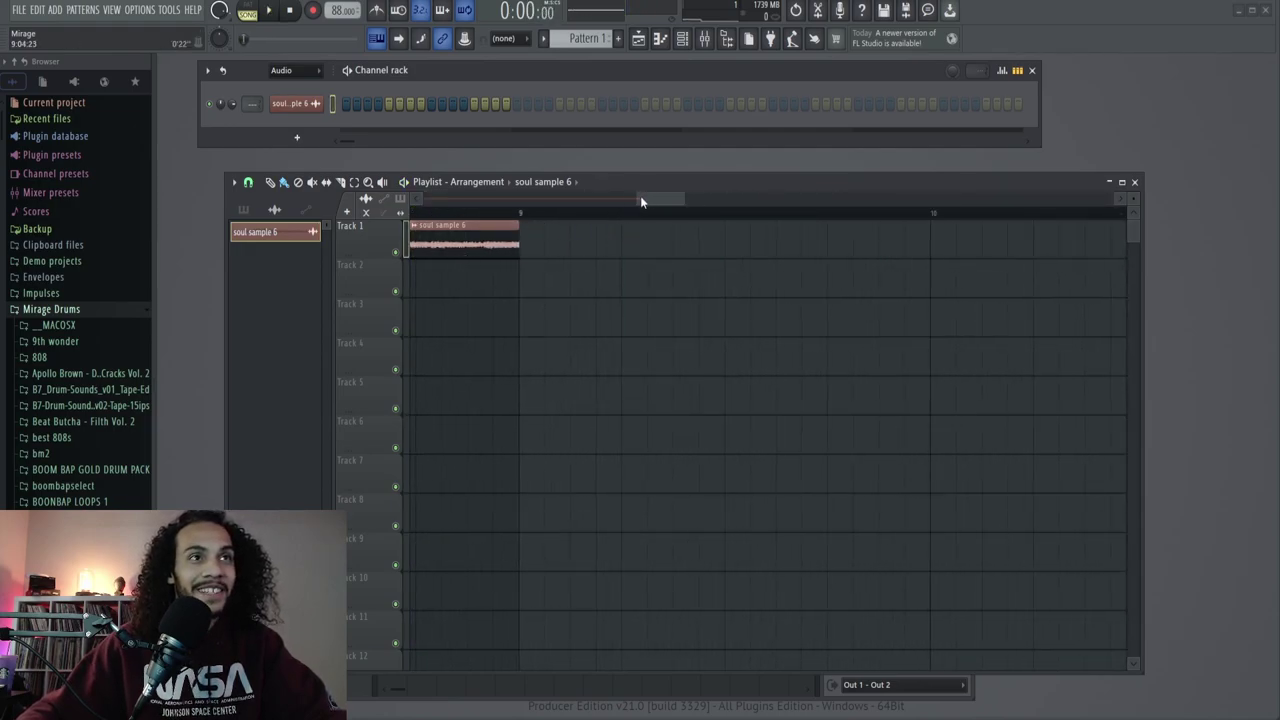
pyautogui.moveTo(640, 197); pyautogui.dragTo(347, 206)
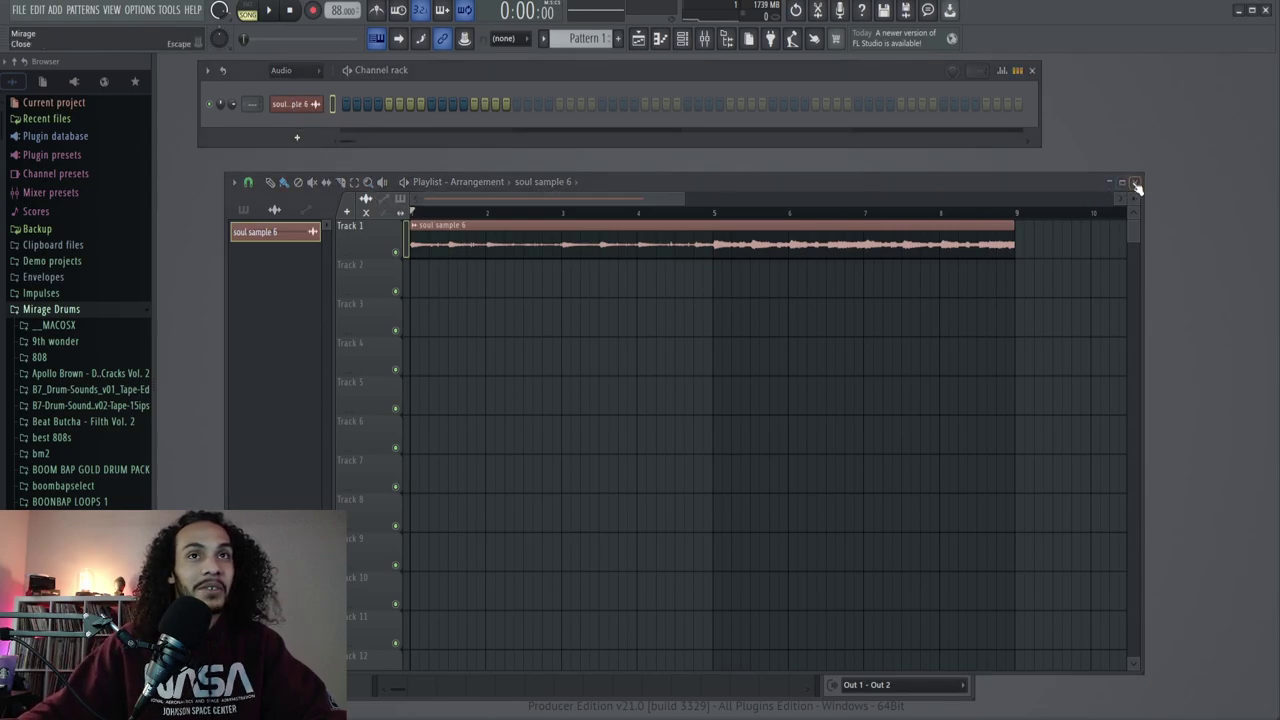
pyautogui.moveTo(1057, 183); pyautogui.dragTo(1047, 306)
pyautogui.moveTo(537, 219); pyautogui.dragTo(570, 160)
pyautogui.rightClick(494, 248)
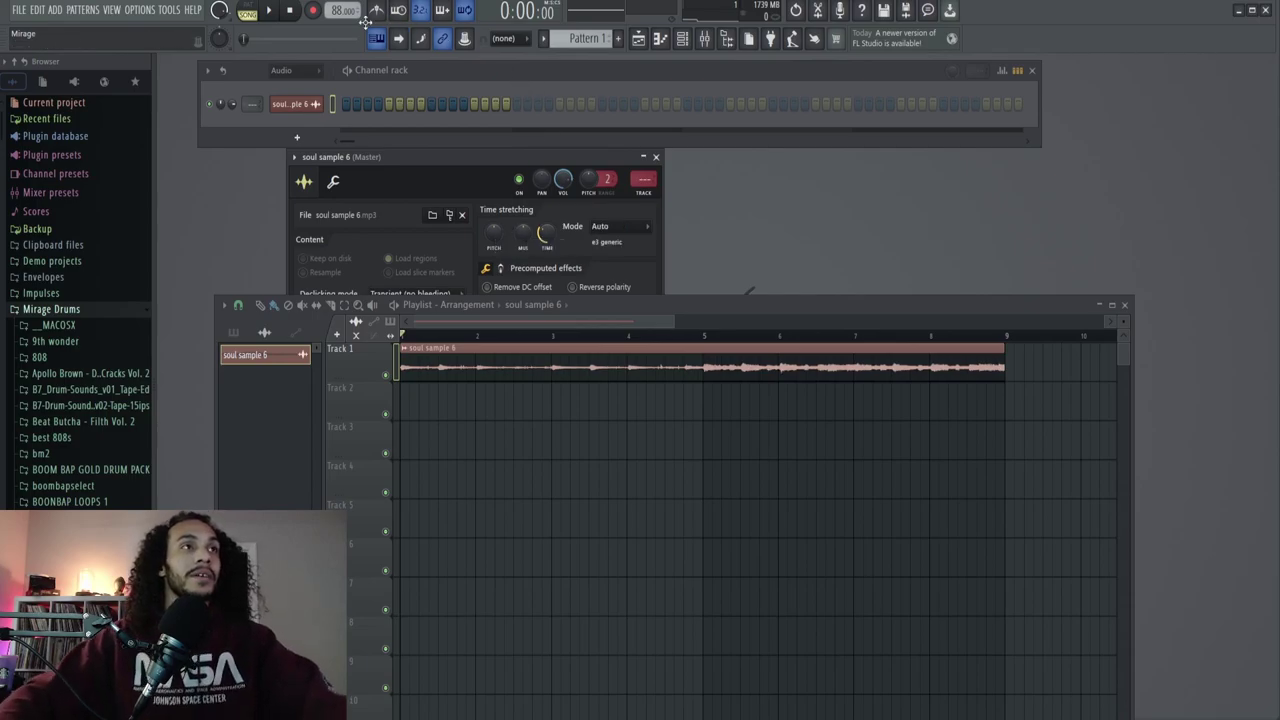
# - Play soul sample 6, set the playlist snap to whole bars and select bars 1 to 8 for looping
pyautogui.click(270, 11)
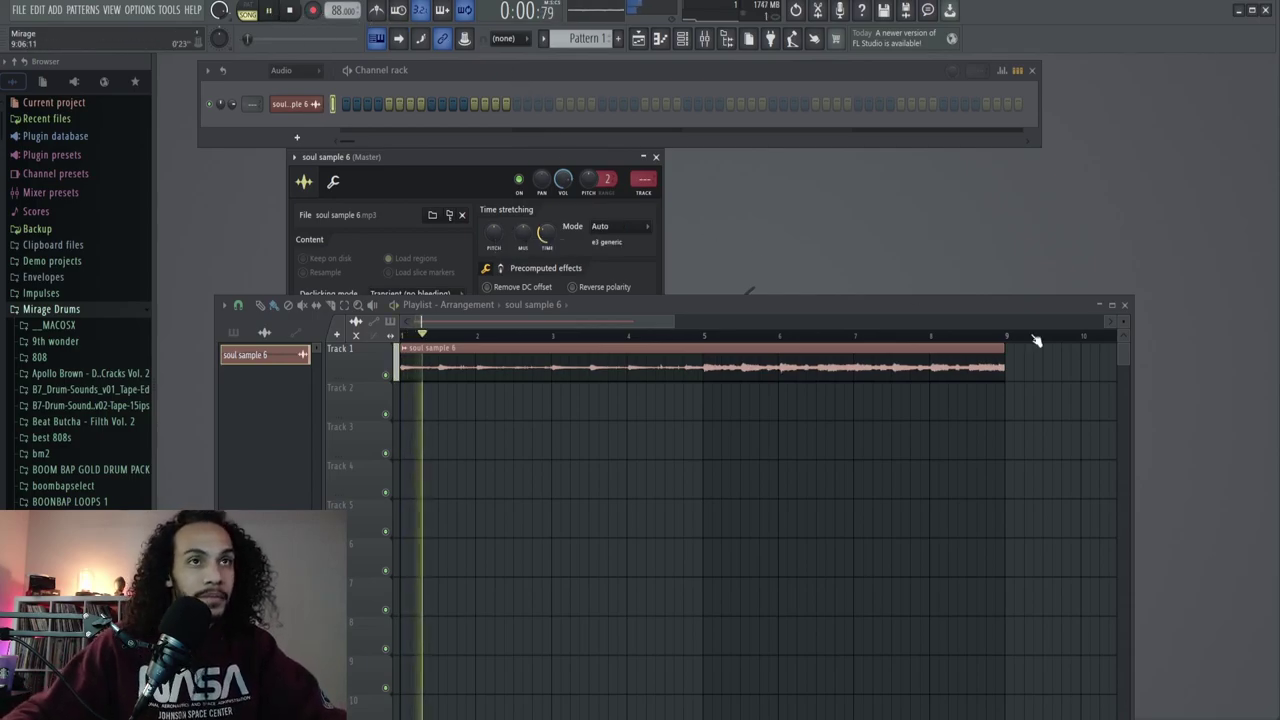
pyautogui.click(239, 306)
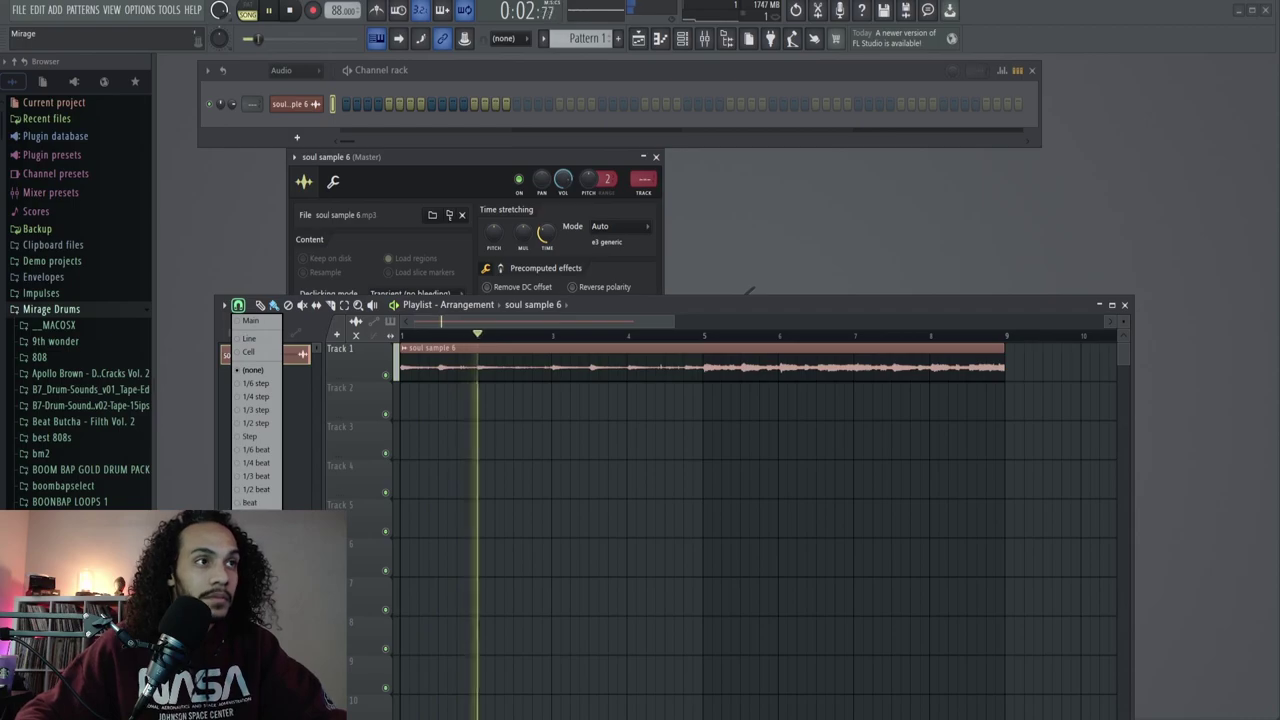
pyautogui.click(256, 515)
pyautogui.moveTo(1008, 343); pyautogui.dragTo(196, 330)
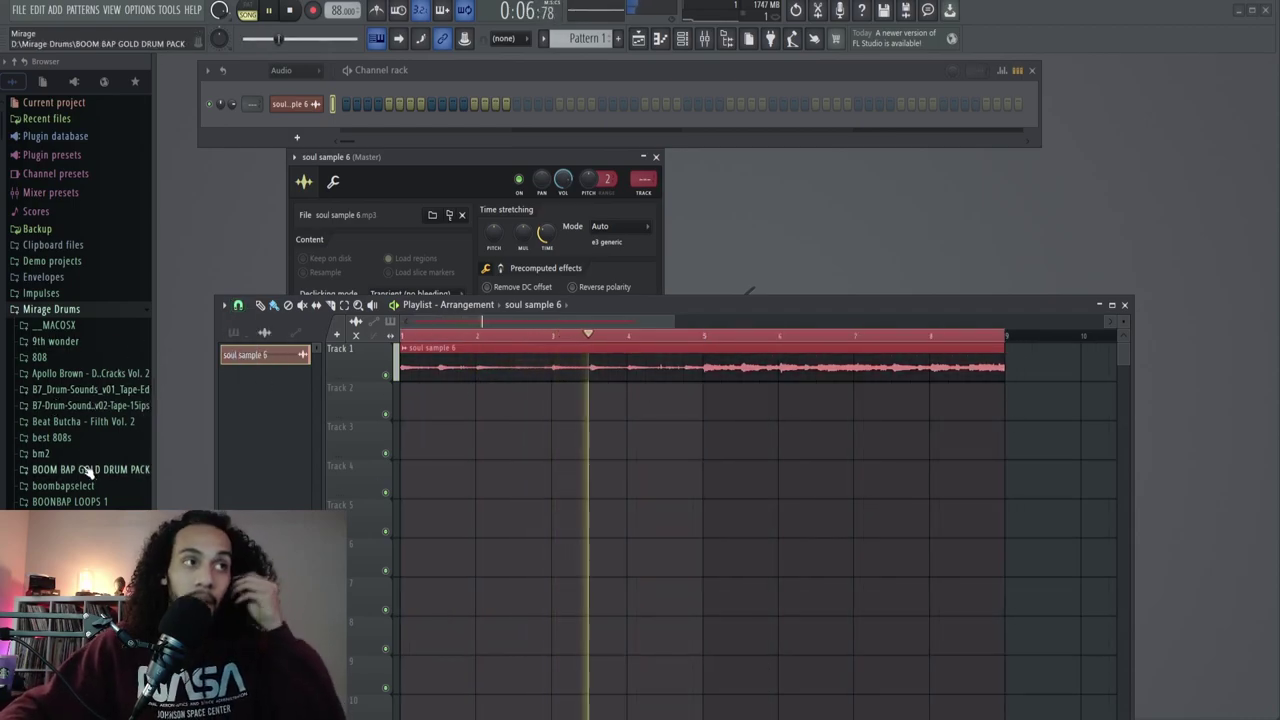
# - Add the Smack88bpm loop from MirageBeats Dope Loops to Track 2 over bars 1 to 8 and route soul sample 6 to mixer track 1
pyautogui.scroll(-10, 86, 460)
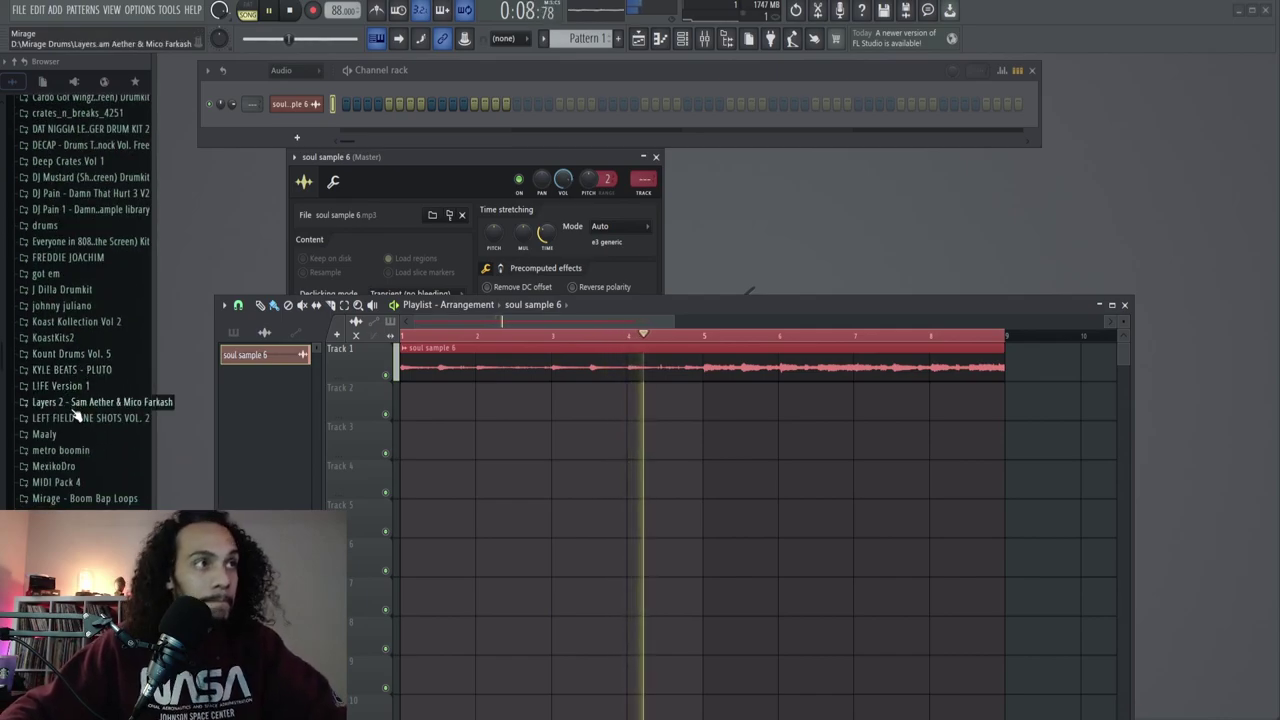
pyautogui.scroll(-8, 80, 490)
pyautogui.scroll(6, 75, 496)
pyautogui.scroll(-6, 80, 475)
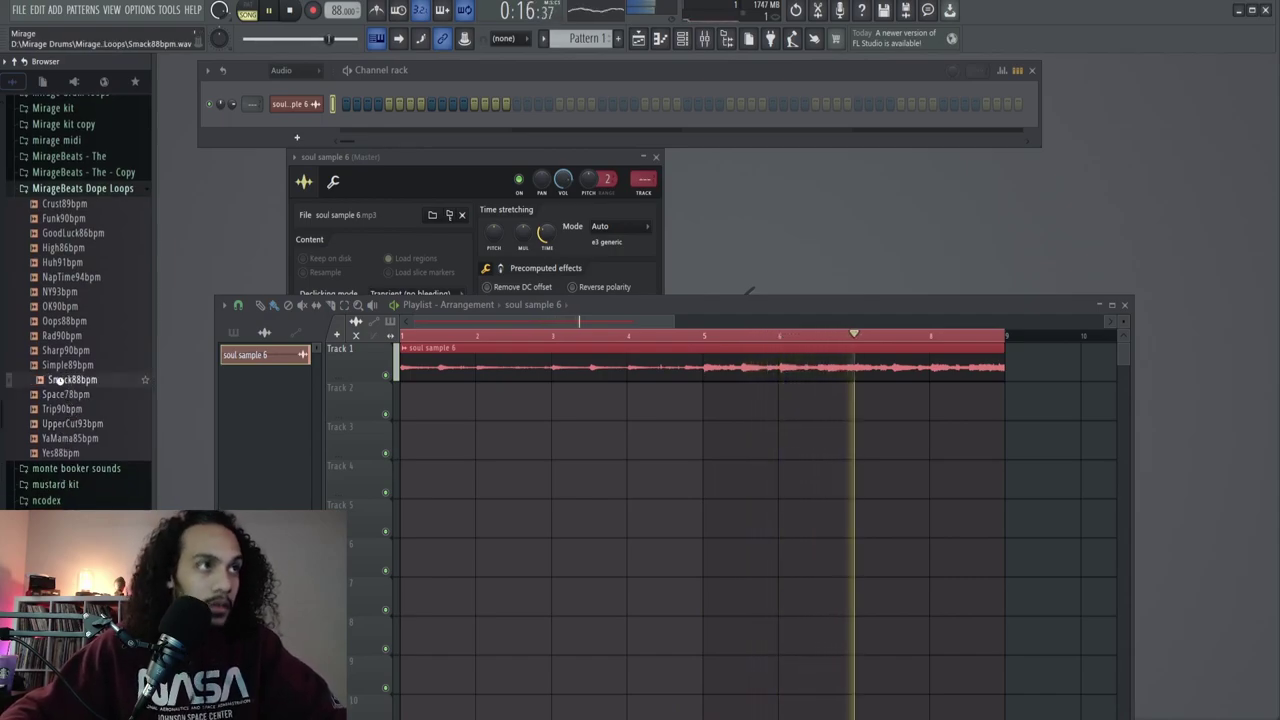
pyautogui.press('space')
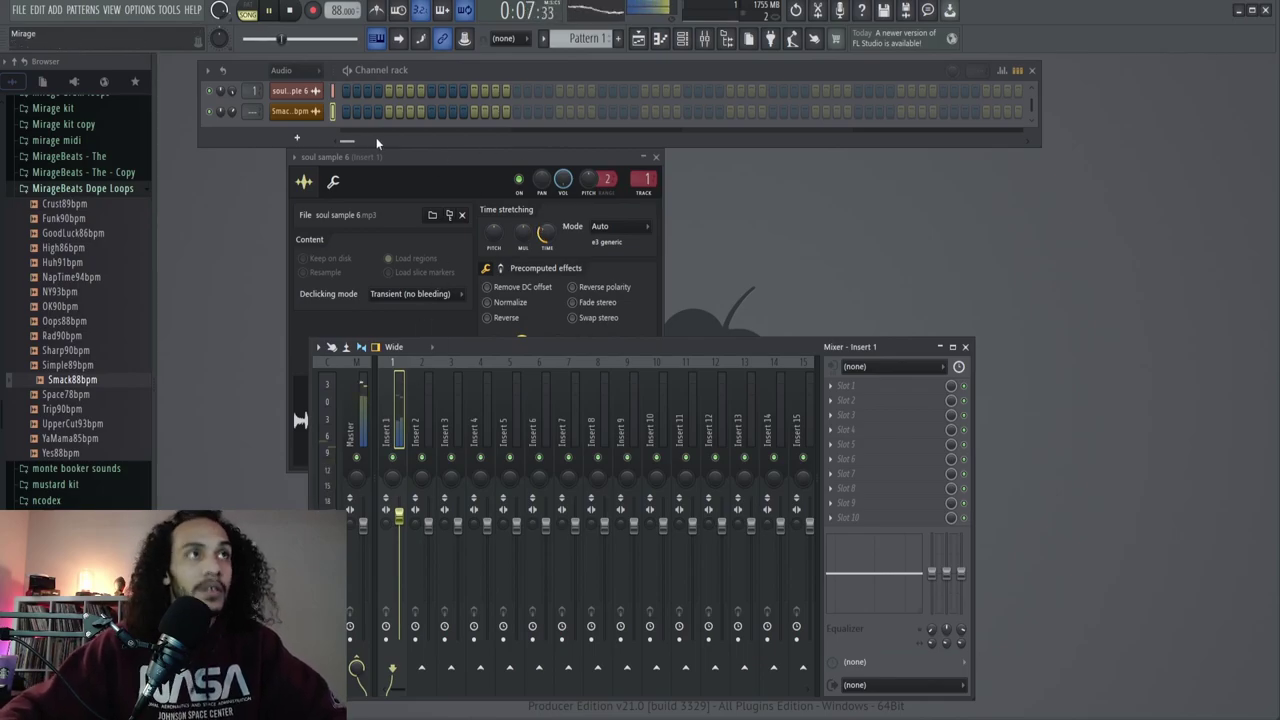
pyautogui.click(640, 42)
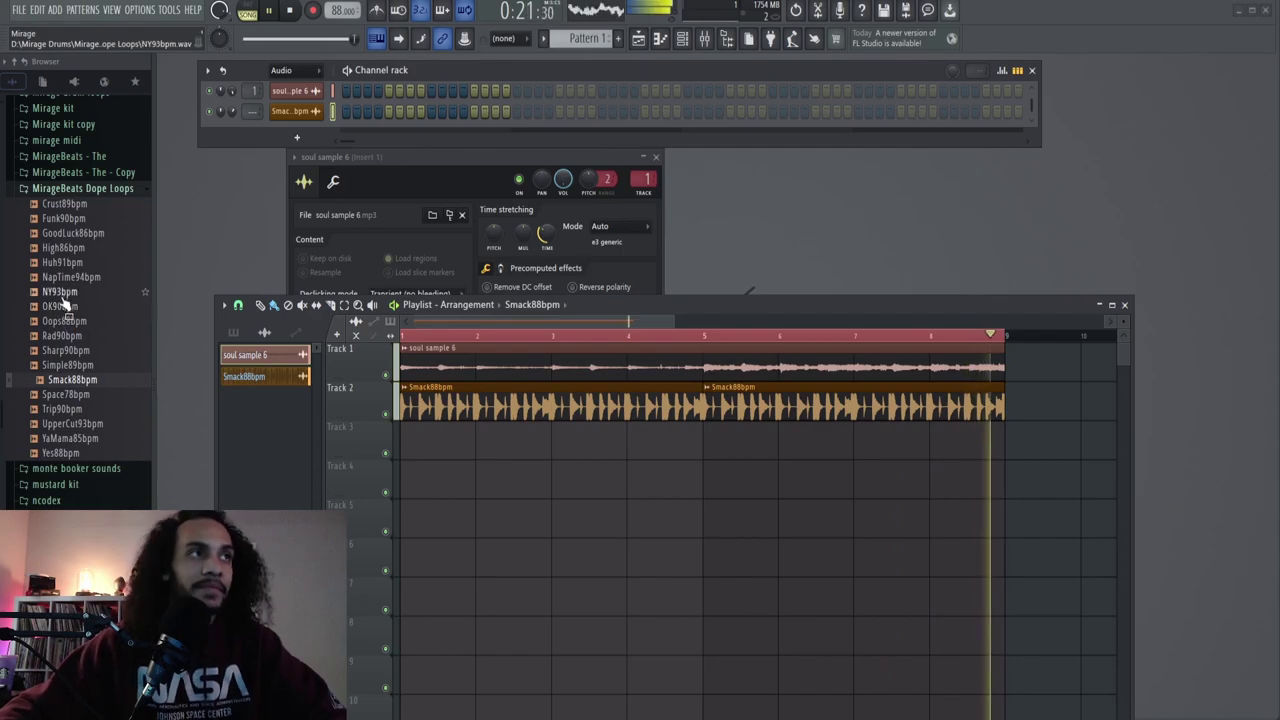
# - Replace the Smack88bpm clips with the Rad90bpm loop on Track 3 over bars 1 to 8 and raise its channel volume
pyautogui.press('space')
pyautogui.moveTo(64, 338); pyautogui.dragTo(412, 442)
pyautogui.rightClick(628, 412)
pyautogui.rightClick(724, 408)
pyautogui.press('space')
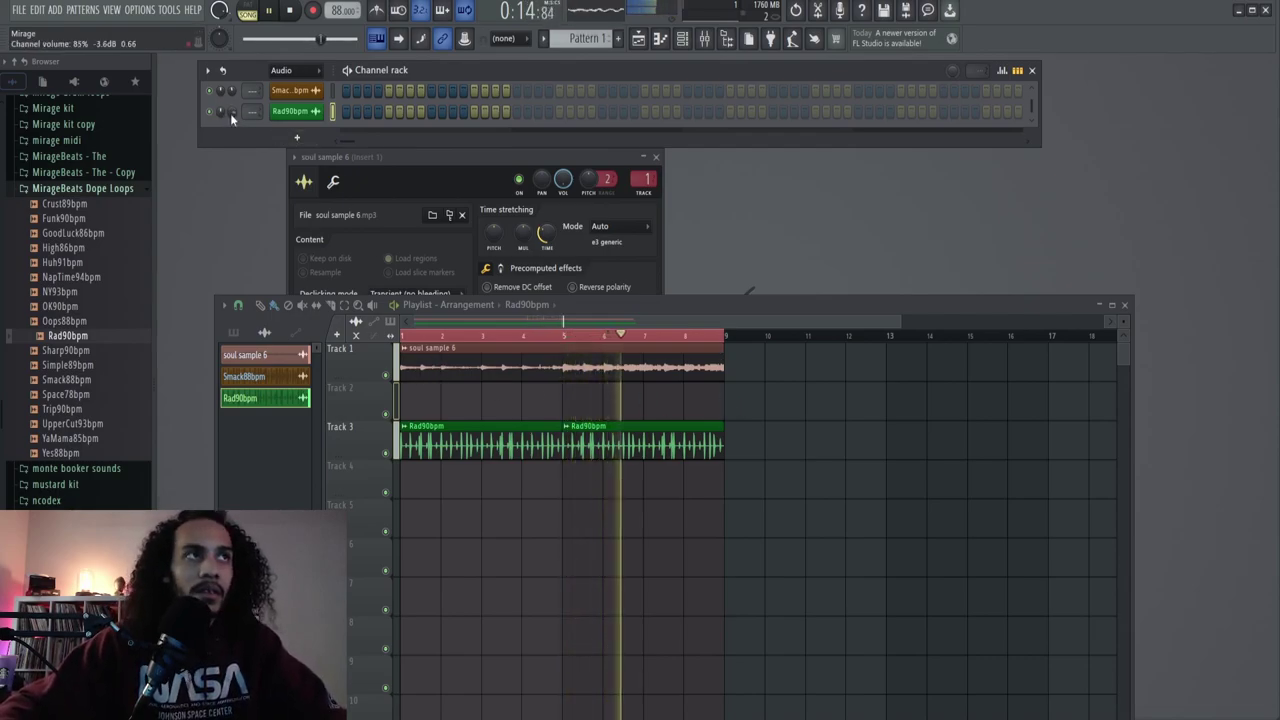
pyautogui.scroll(3, 230, 117)
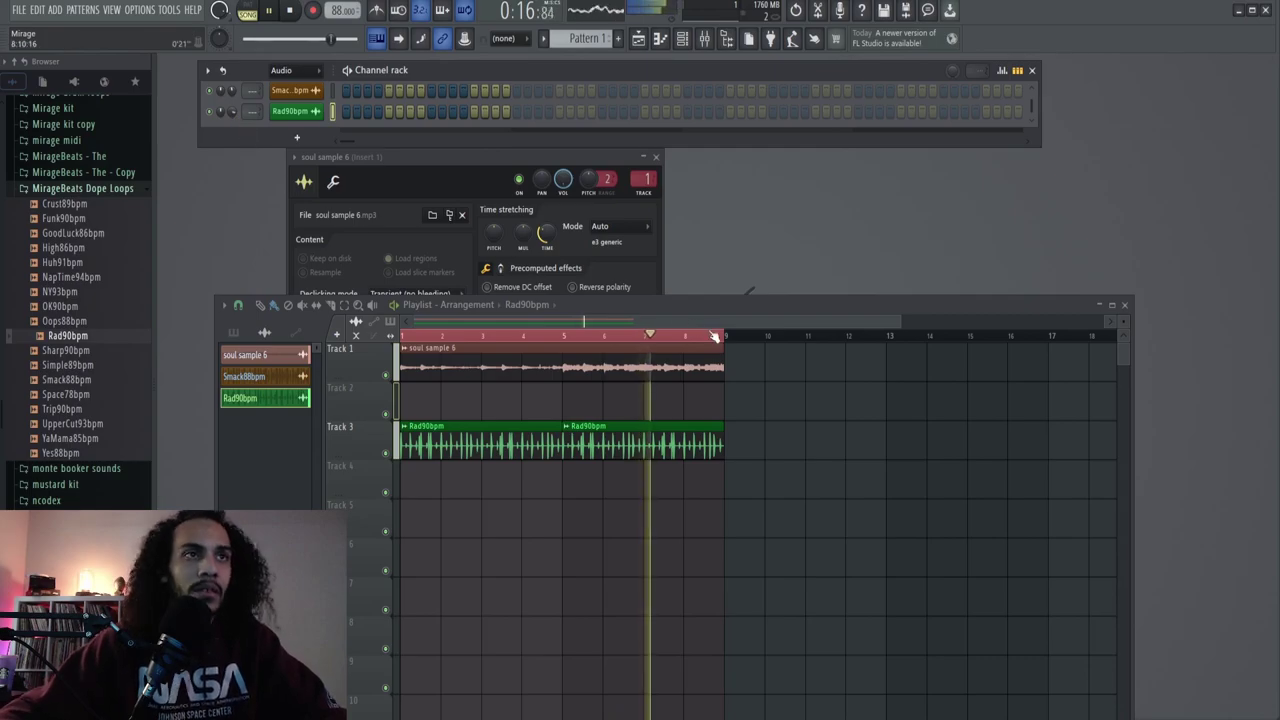
# - Set the Smack88bpm pitch shift to -400 cents, then lower the pitch of soul sample 6
pyautogui.click(305, 94)
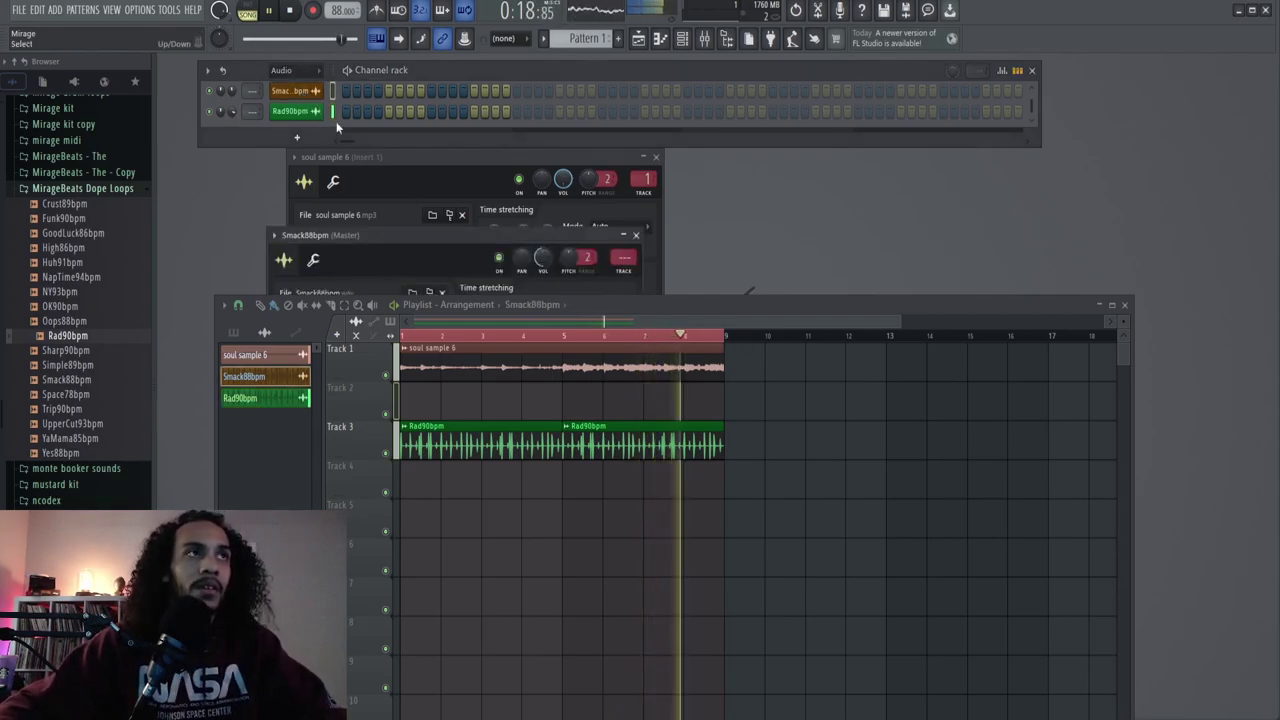
pyautogui.moveTo(489, 236); pyautogui.dragTo(566, 119)
pyautogui.press('space')
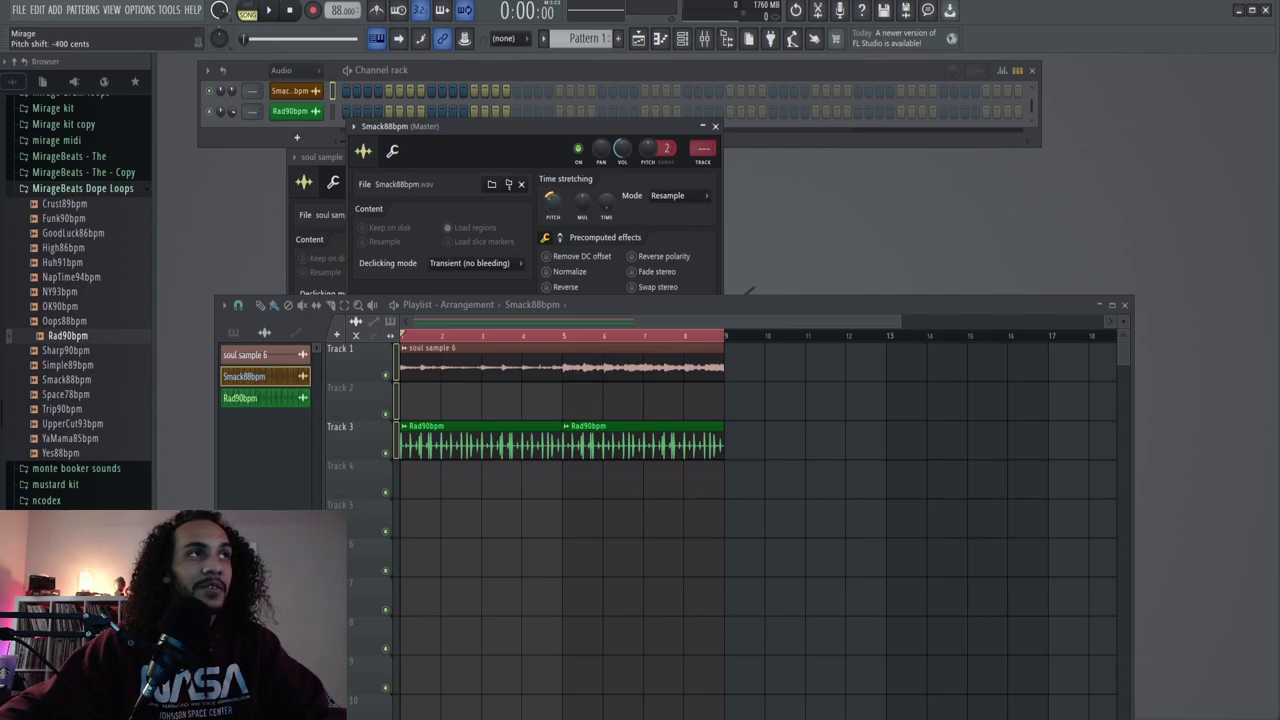
pyautogui.press('Escape')
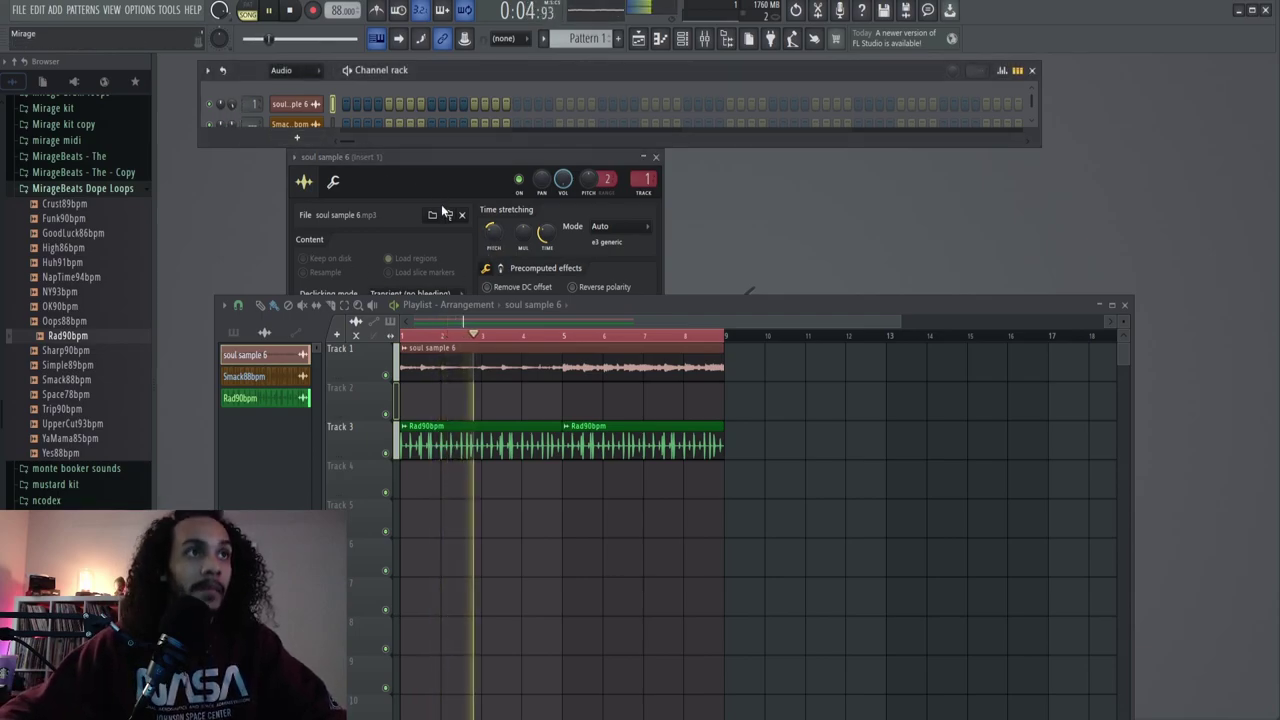
# - Bring the mixer above the playlist, adjust the Insert 1 volume and loop playback over bars 5 to 8
pyautogui.moveTo(627, 306); pyautogui.dragTo(610, 411)
pyautogui.moveTo(682, 350); pyautogui.dragTo(668, 220)
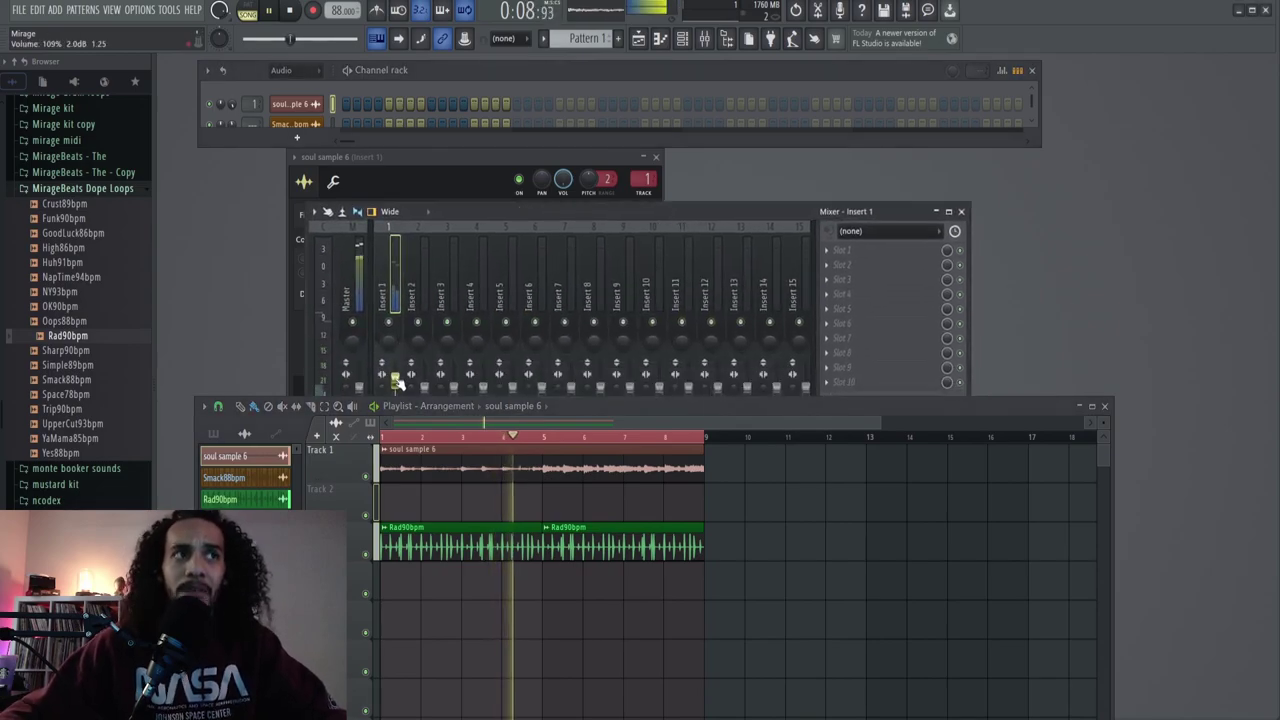
pyautogui.moveTo(397, 387); pyautogui.dragTo(398, 383)
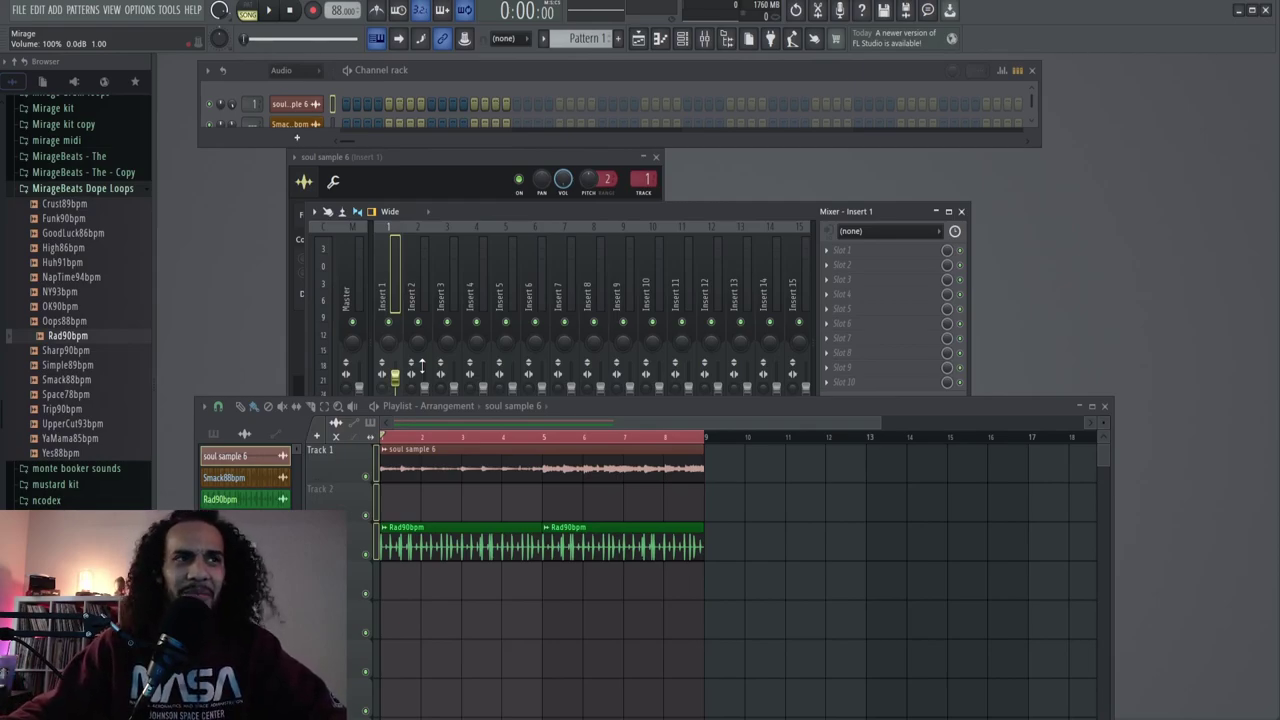
pyautogui.press('space')
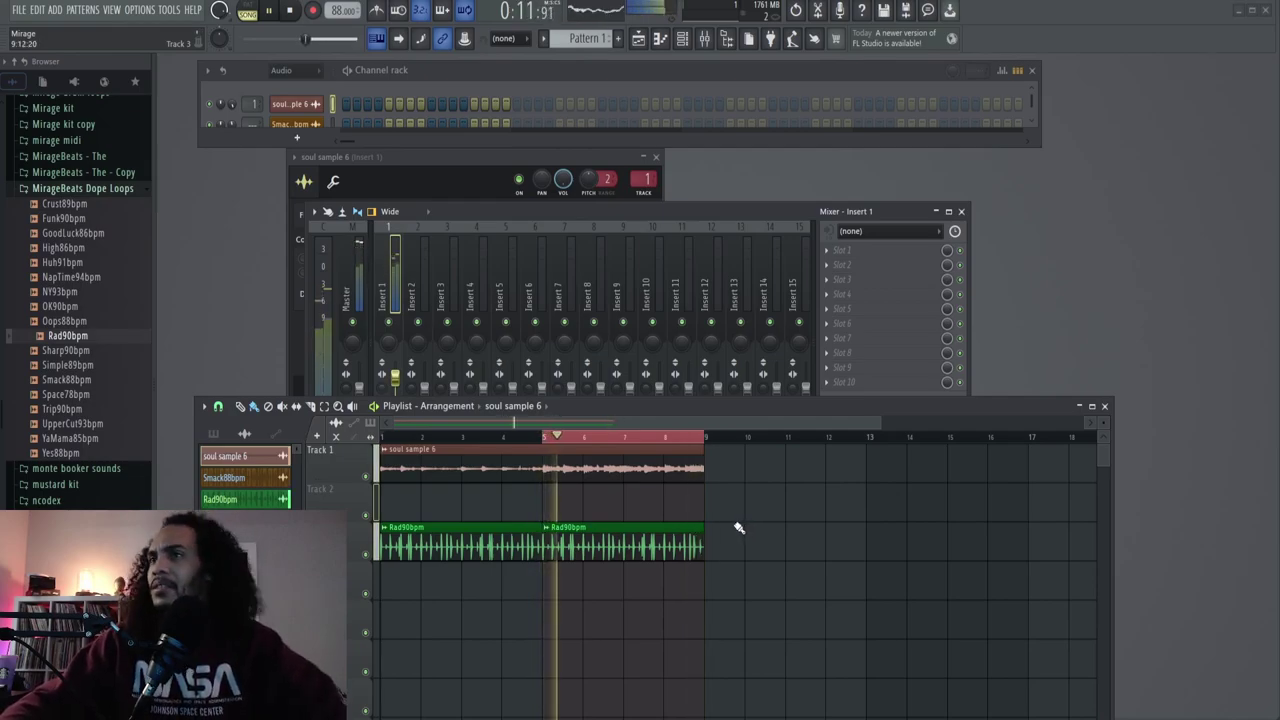
# - Stop playback, select all playlist clips over bars 1 to 8 and open the channel settings of soul sample 6
pyautogui.press('space')
pyautogui.hotkey('ctrl', 'a')
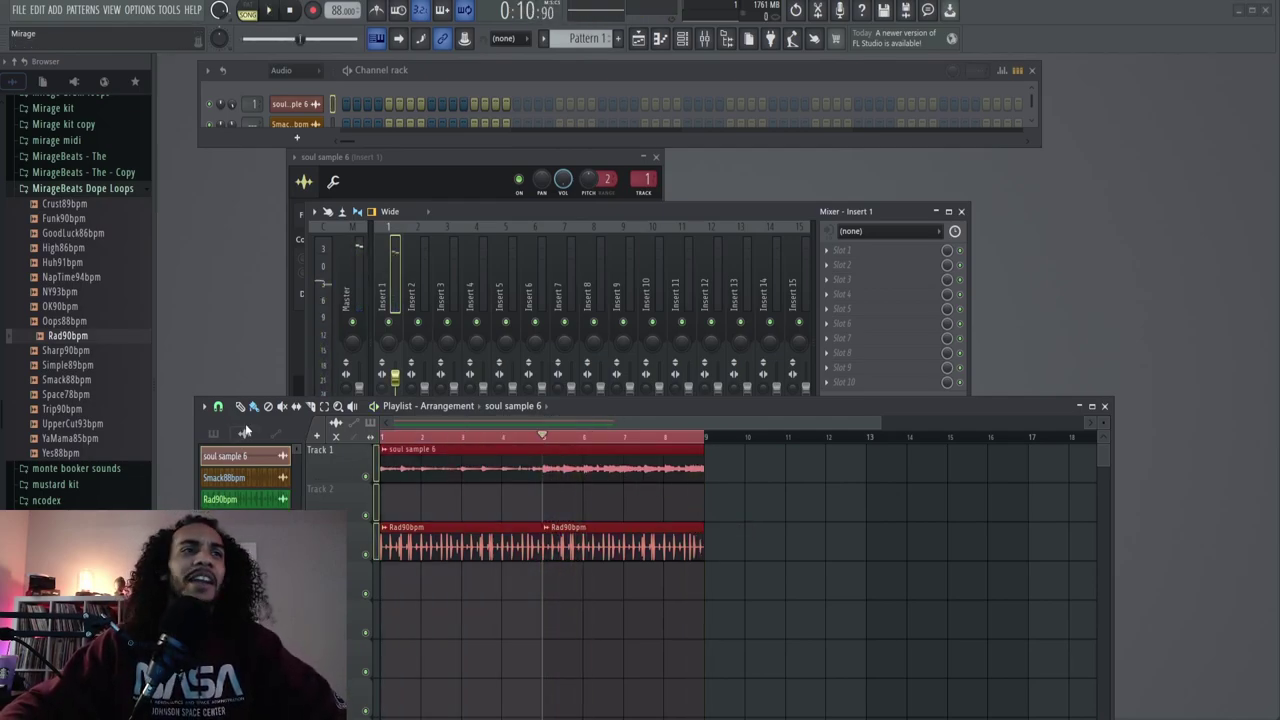
pyautogui.click(293, 106)
pyautogui.click(293, 106)
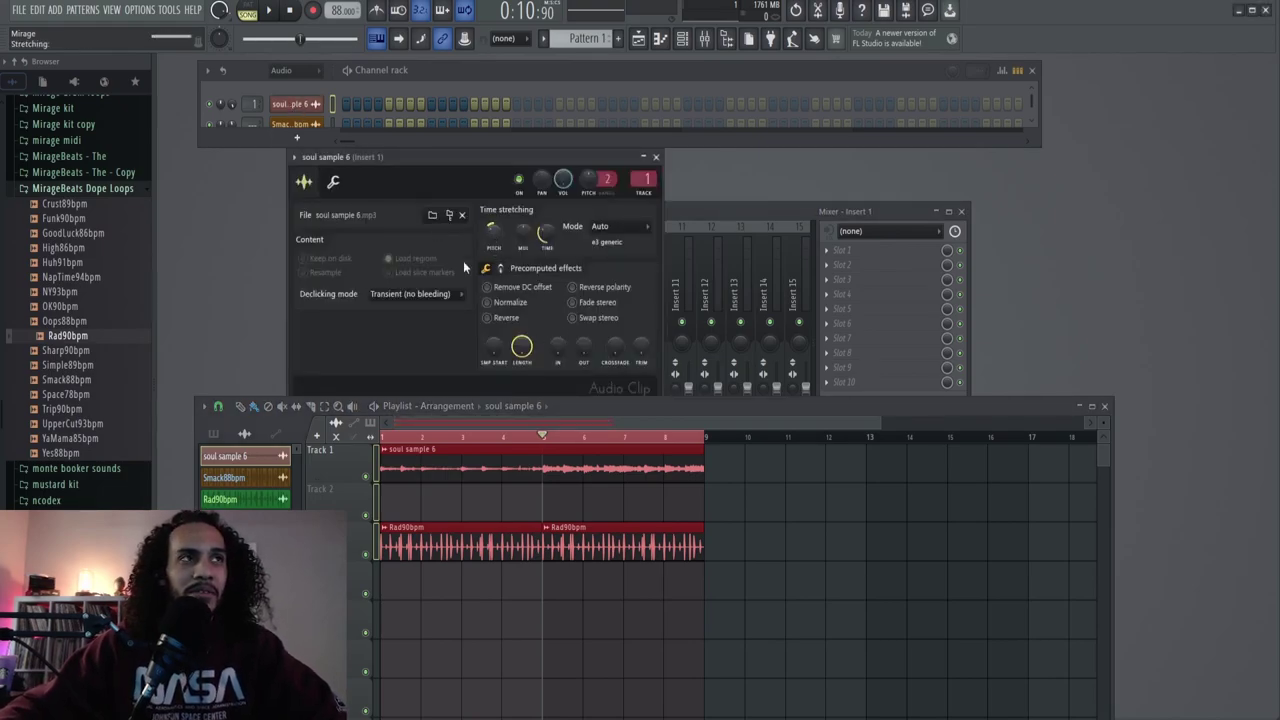
# - Try soul sample 6 at a pitch shift of +300 cents and higher during playback, then lower its pitch again and replay
pyautogui.press('space')
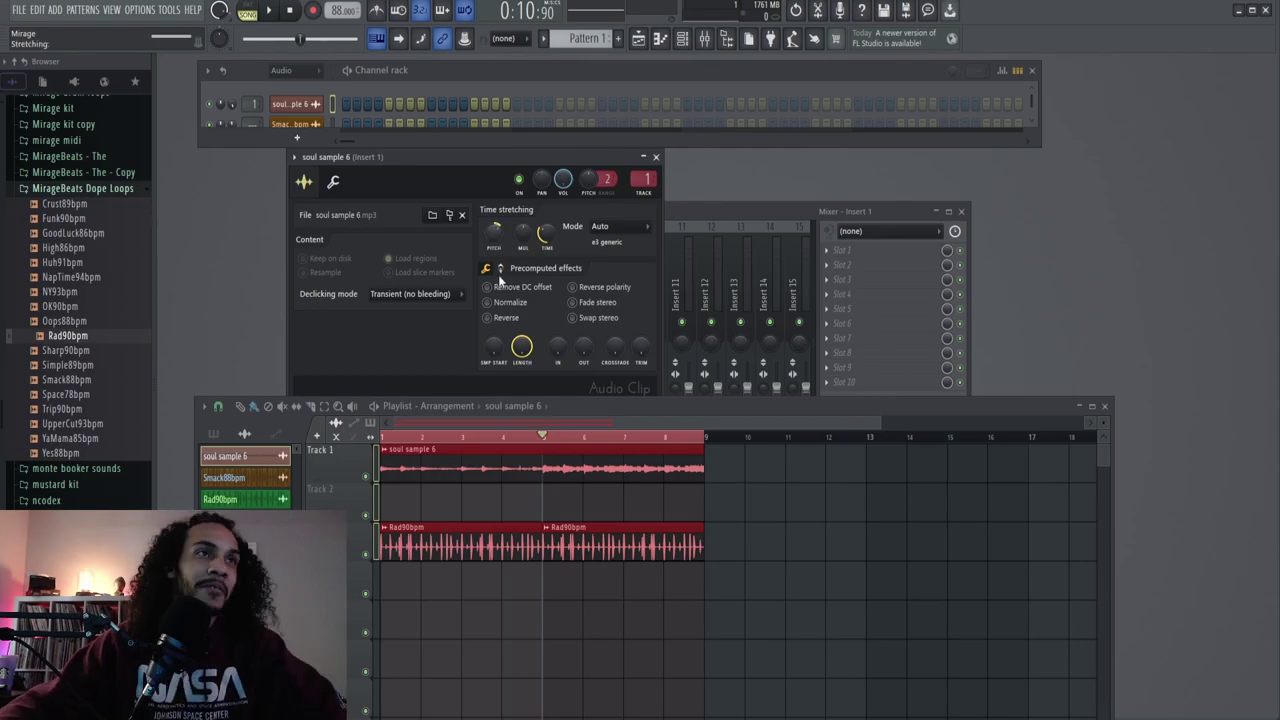
pyautogui.scroll(3, 493, 243)
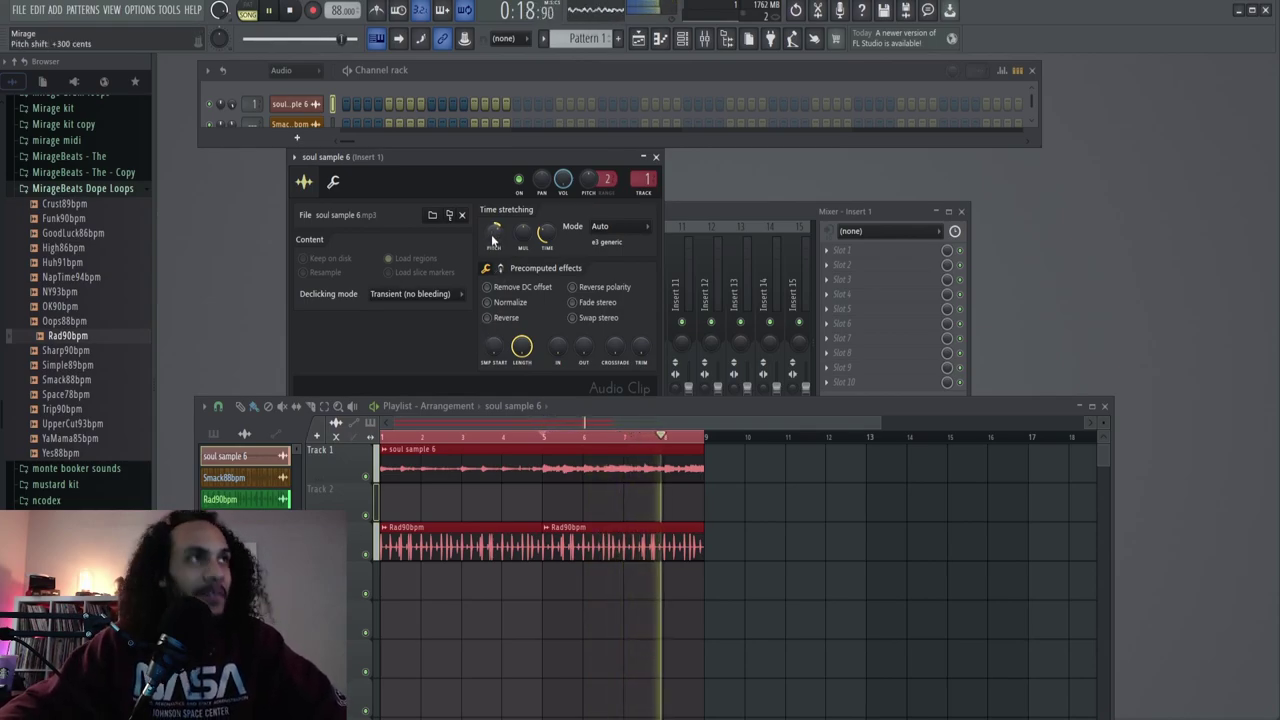
pyautogui.moveTo(492, 238); pyautogui.dragTo(492, 226)
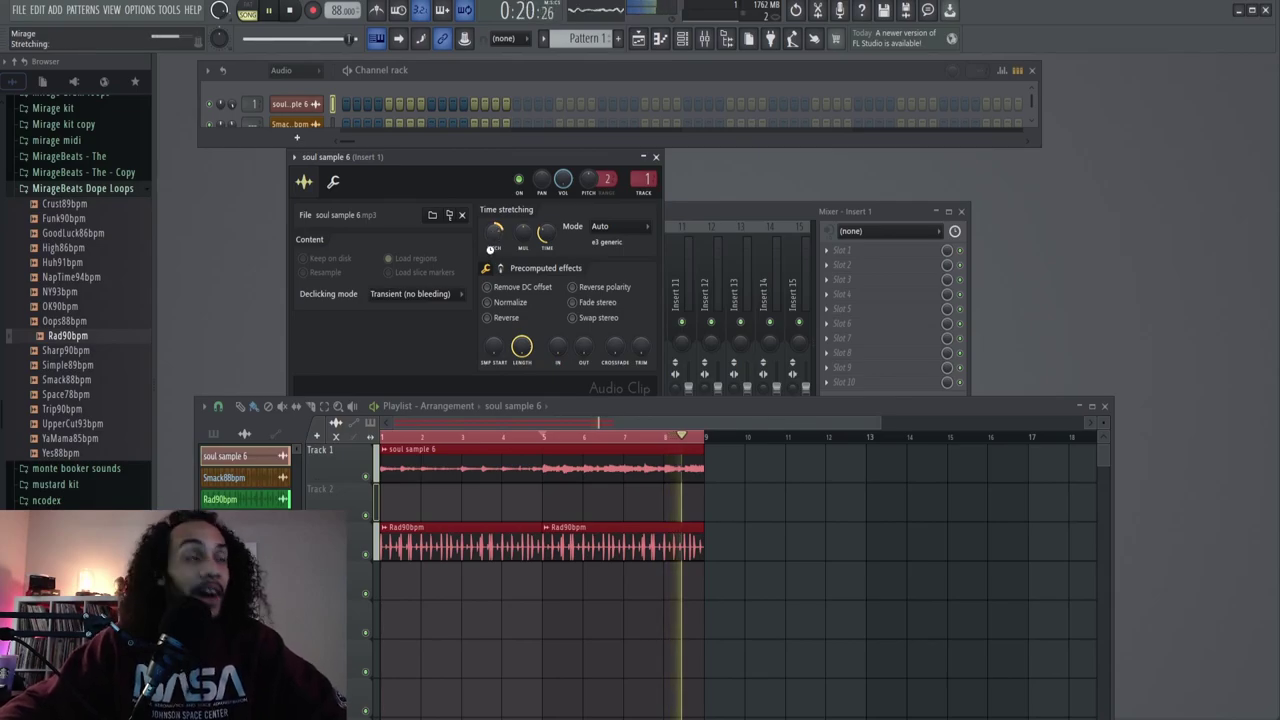
pyautogui.press('space')
pyautogui.press('space')
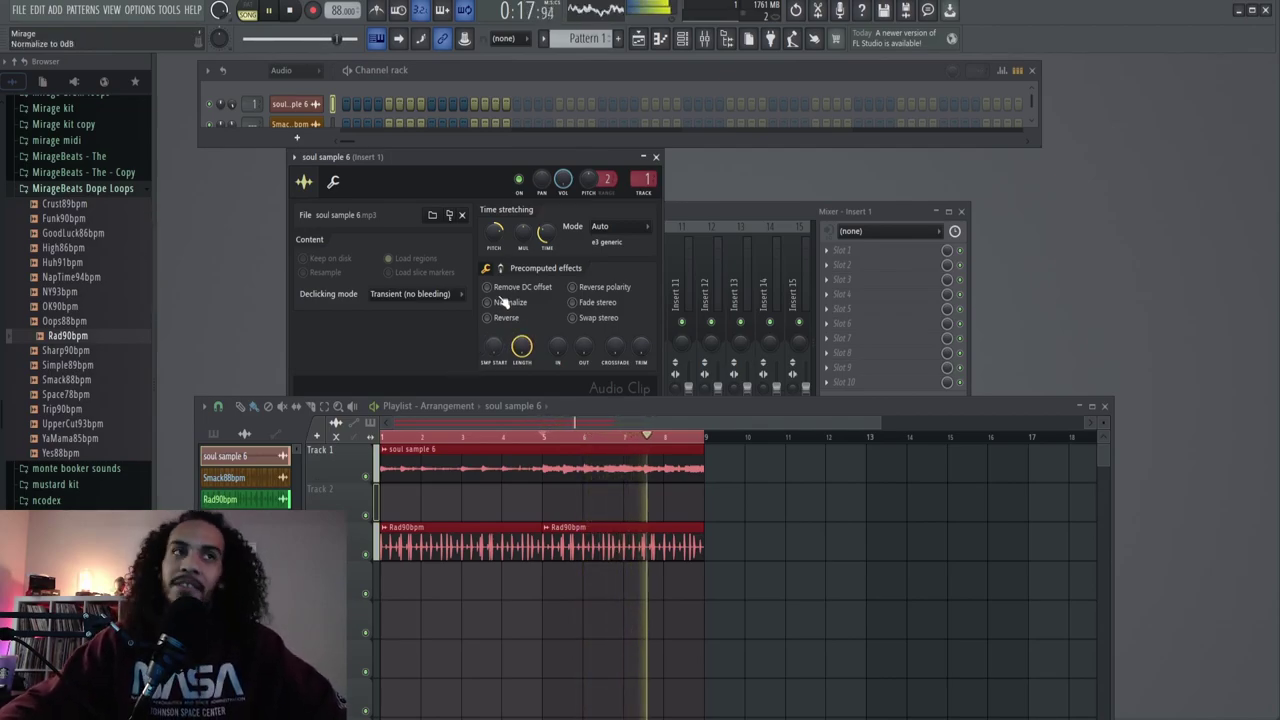
pyautogui.press('space')
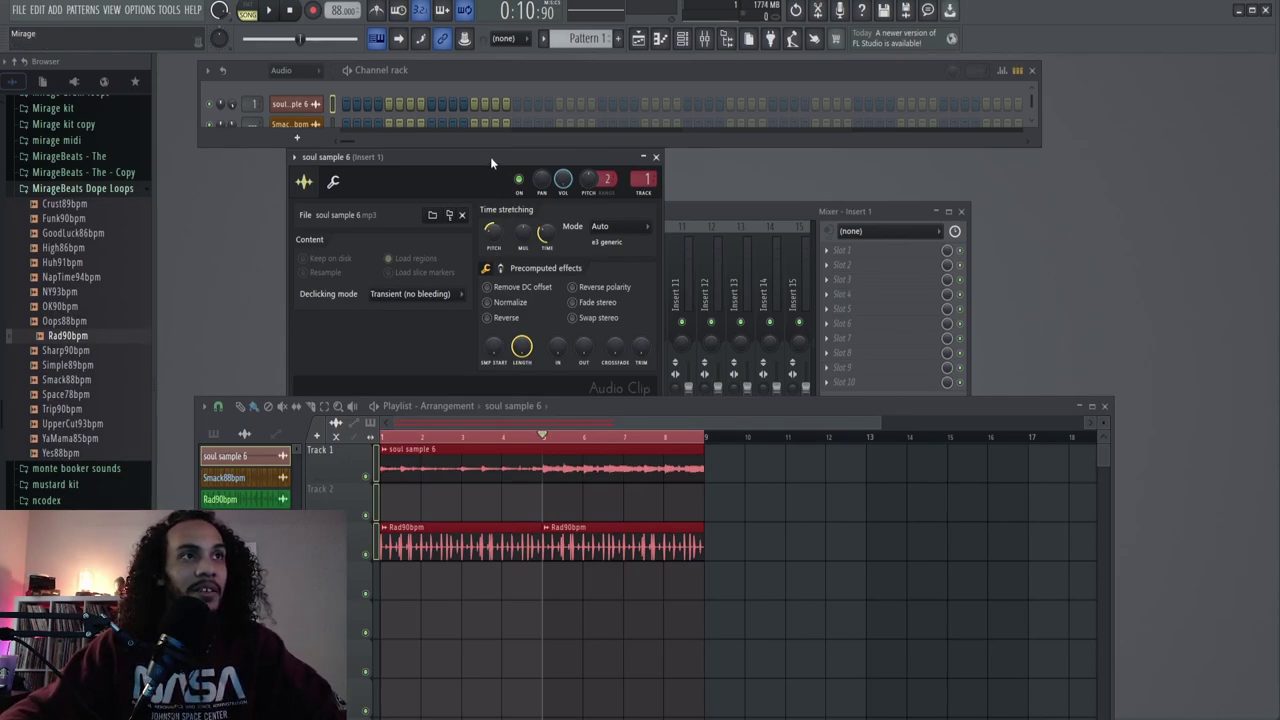
pyautogui.press('space')
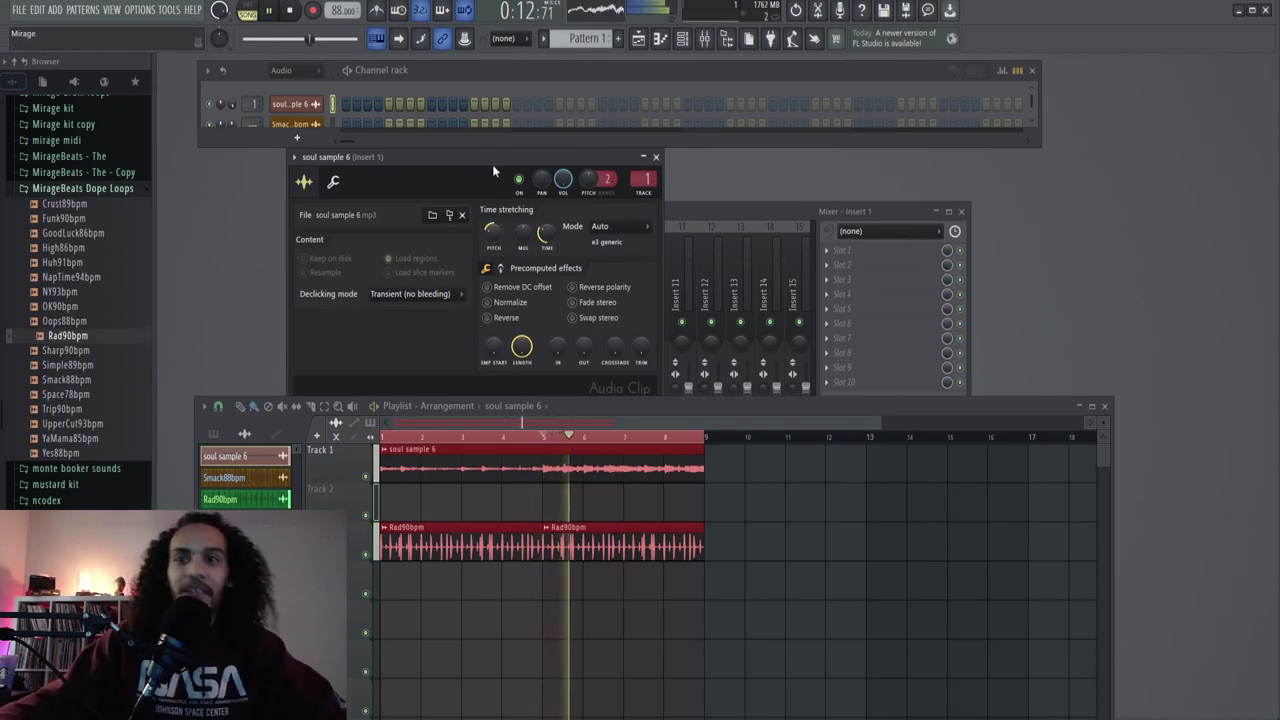